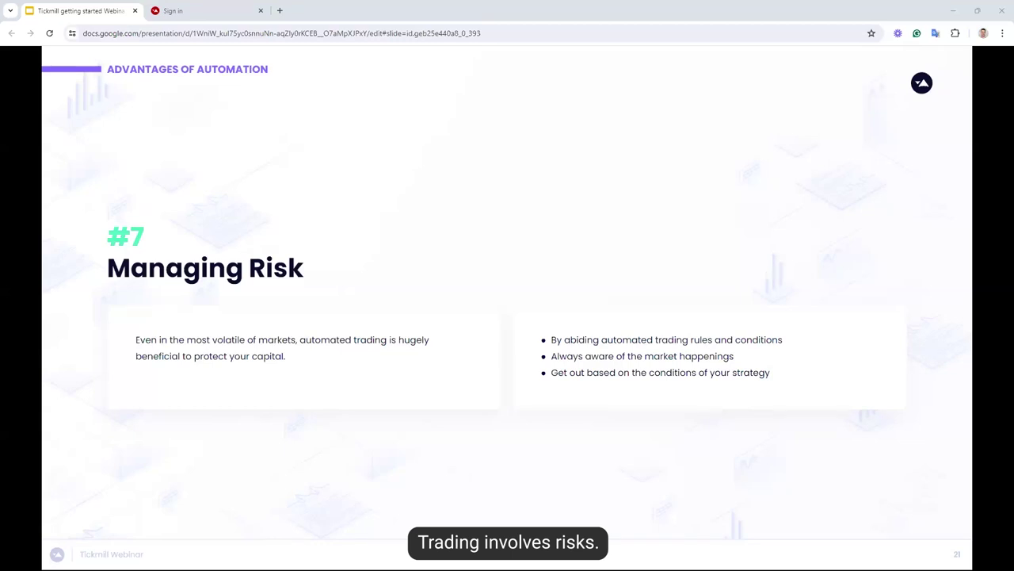
Advance the webinar deck past The Problem slide to the Product Demonstration slide
{"action": "key", "text": "Right"}
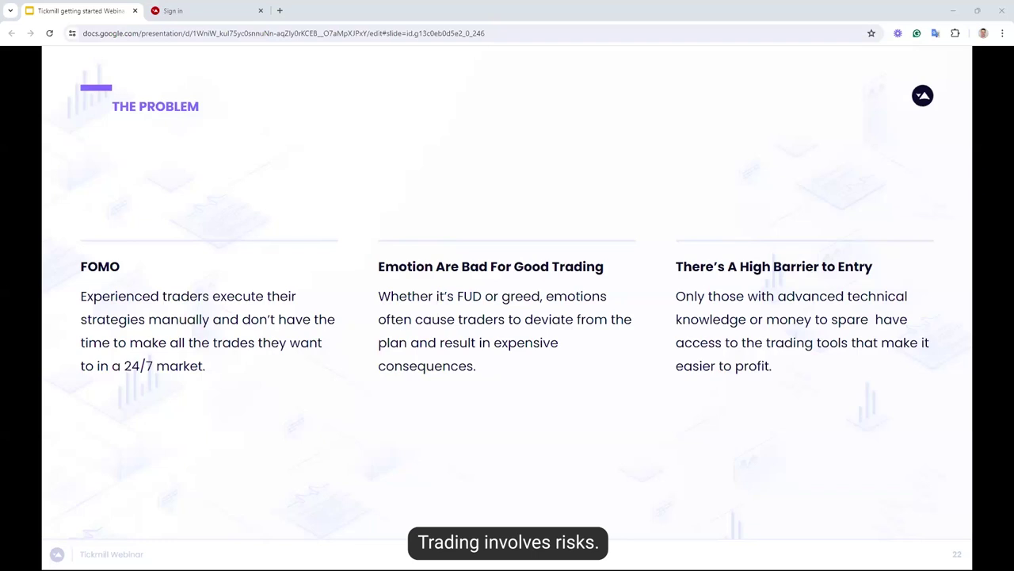
{"action": "key", "text": "Right"}
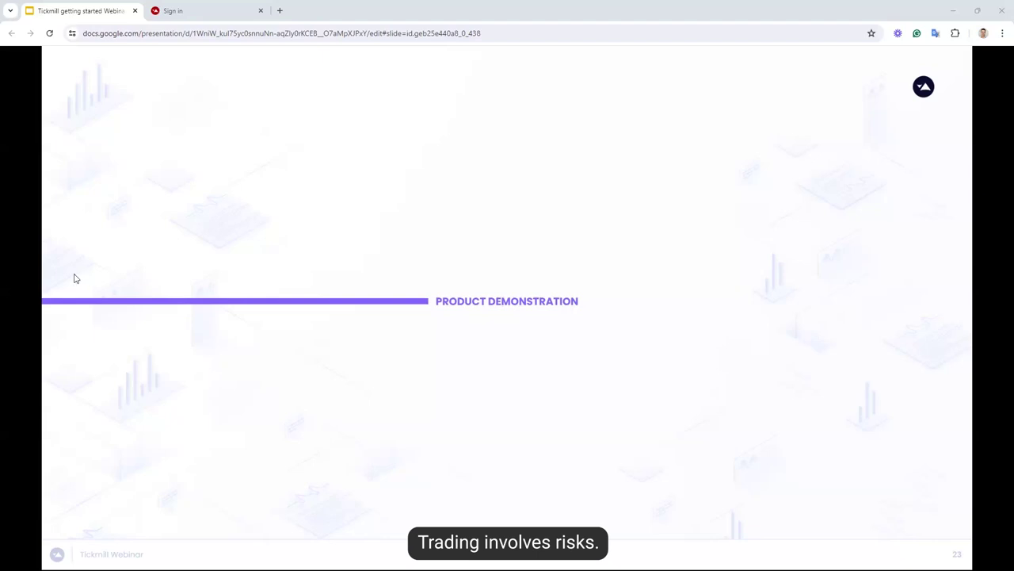
Bring up the Capitalise.ai login page, look over the free sign-up form, and return to login
{"action": "left_click", "coordinate": [225, 5]}
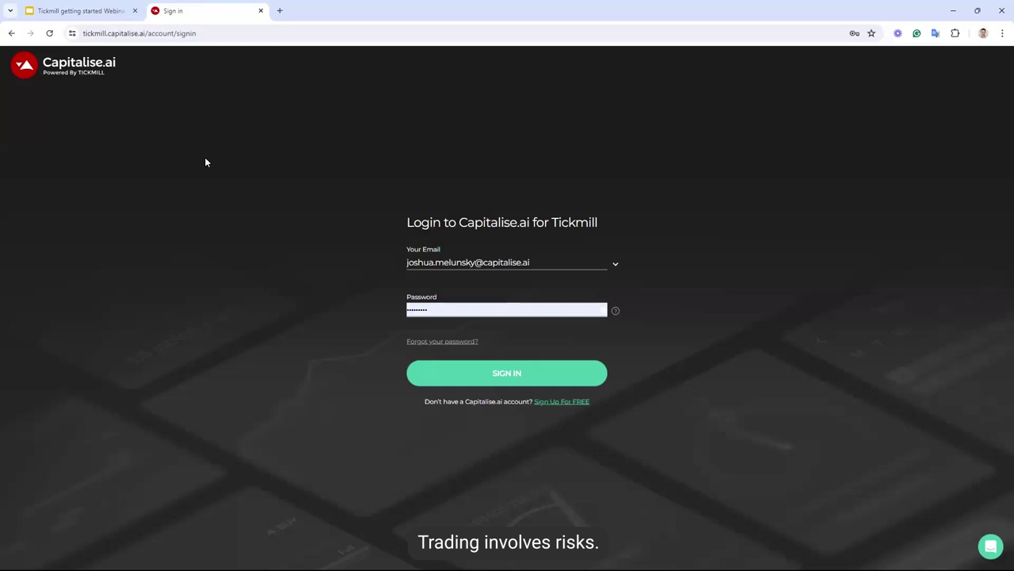
{"action": "double_click", "coordinate": [135, 34]}
{"action": "left_click_drag", "start_coordinate": [83, 33], "coordinate": [172, 33]}
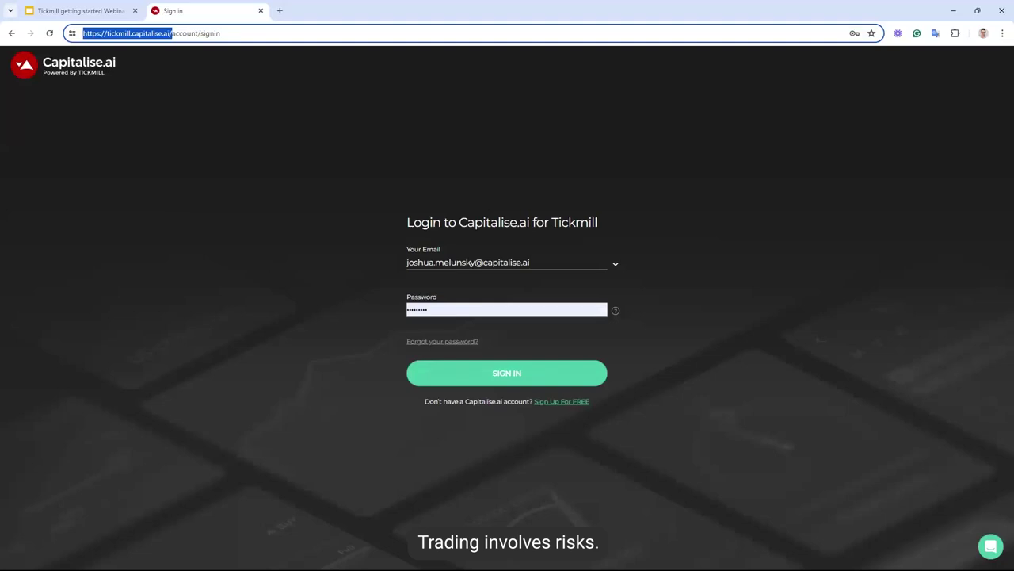
{"action": "key", "text": "alt+Tab"}
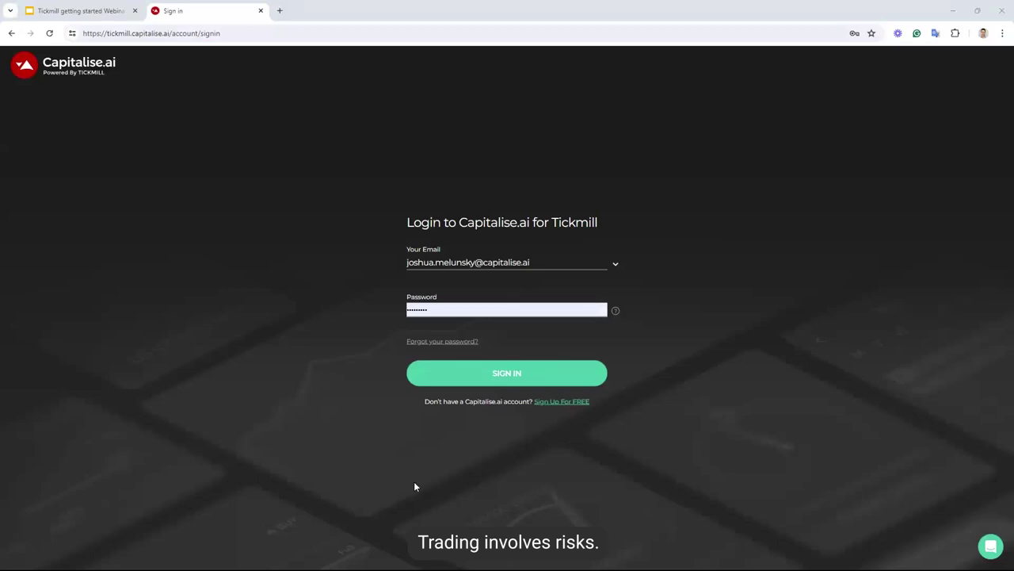
{"action": "left_click", "coordinate": [561, 402]}
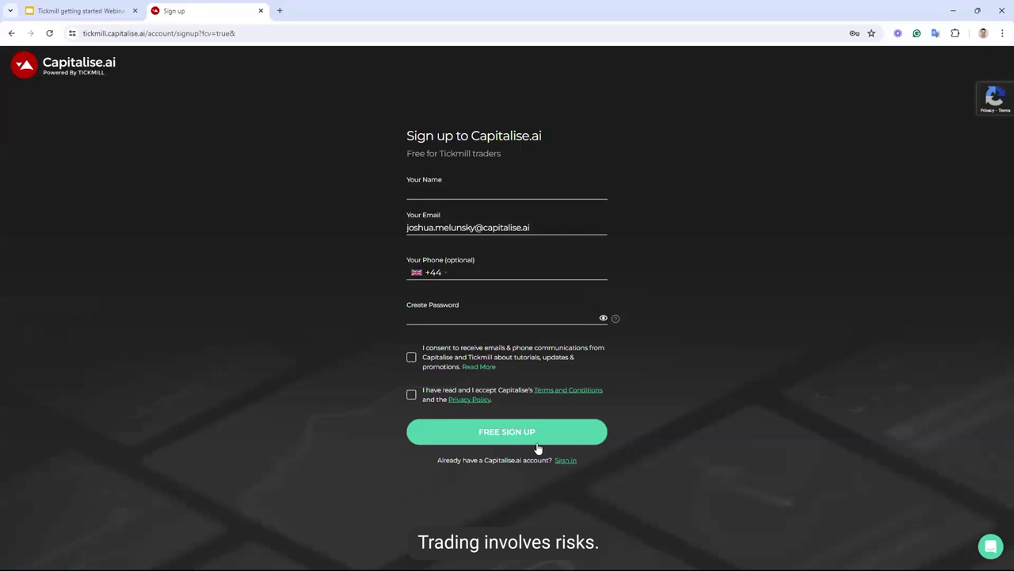
{"action": "left_click", "coordinate": [566, 460]}
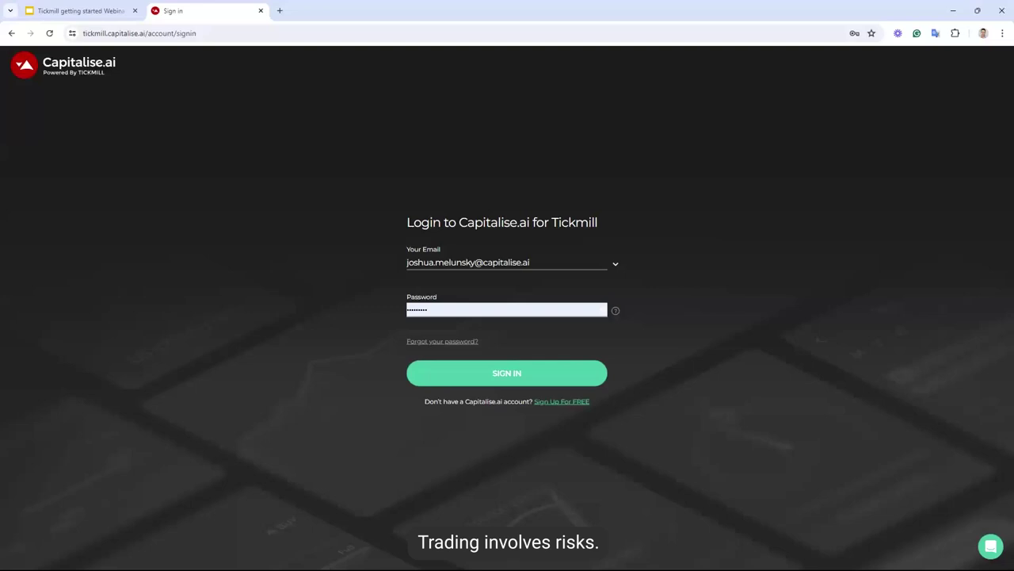
Sign in and start a new strategy via Create New Strategy in the left sidebar
{"action": "left_click", "coordinate": [508, 375]}
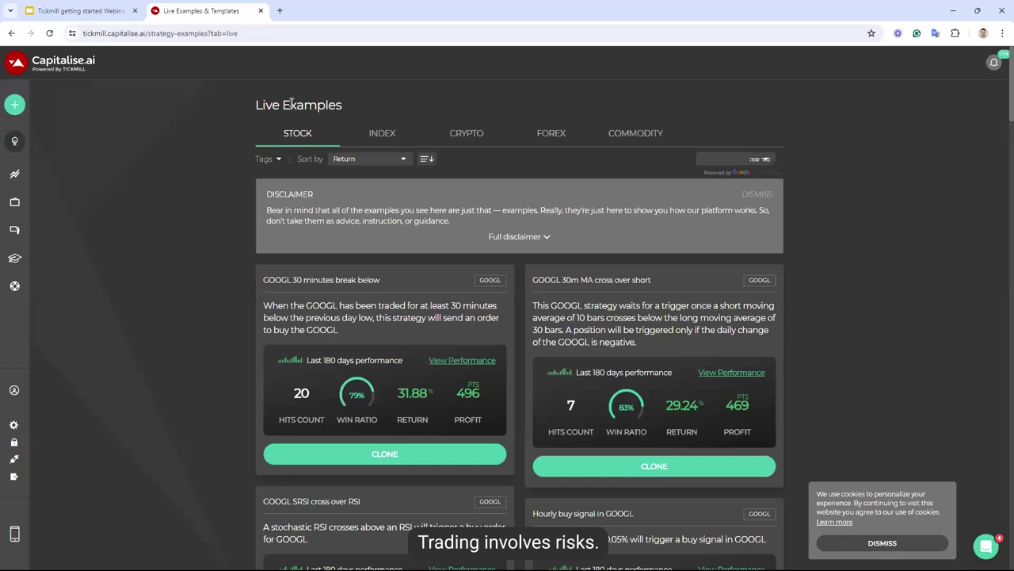
{"action": "mouse_move", "coordinate": [32, 107]}
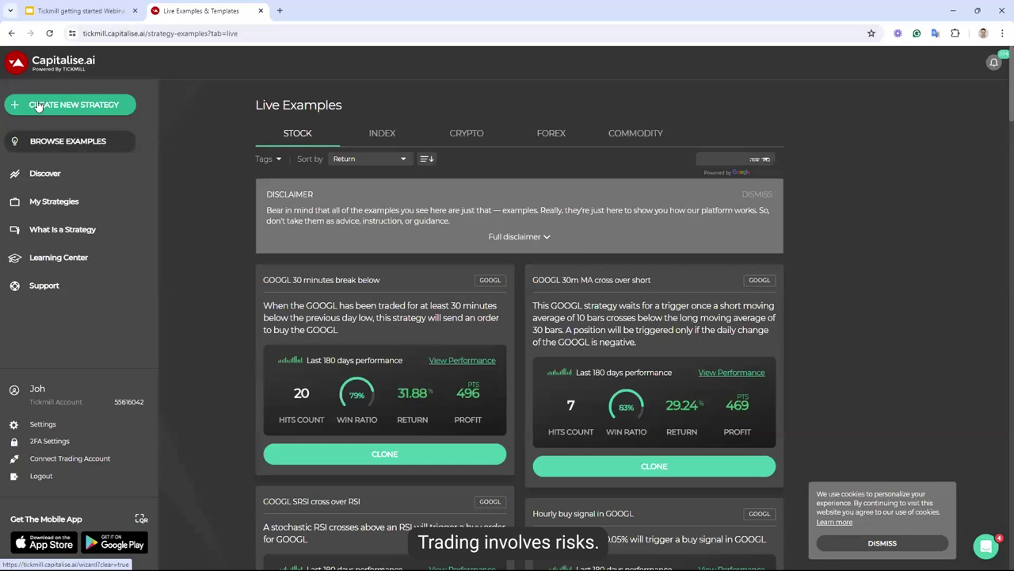
{"action": "left_click", "coordinate": [52, 107]}
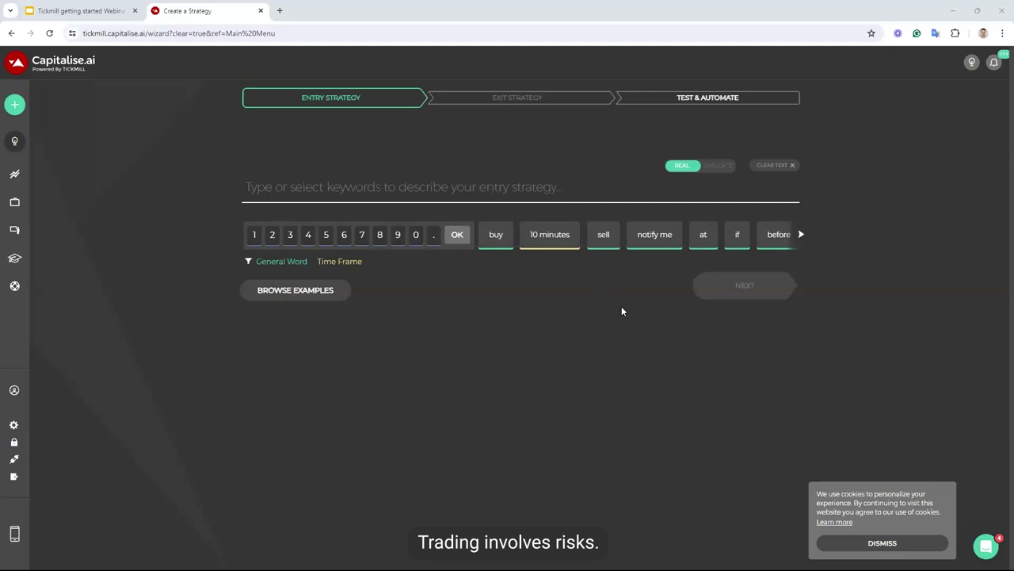
Start the entry rule as 'If the EURUSD' and insert the MACD Line indicator
{"action": "left_click", "coordinate": [737, 238]}
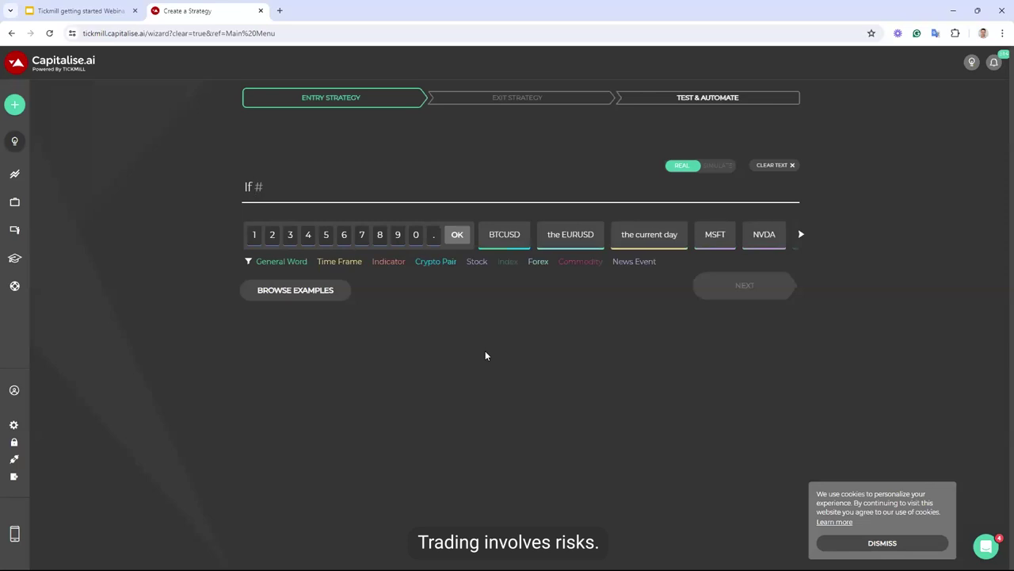
{"action": "left_click", "coordinate": [571, 235]}
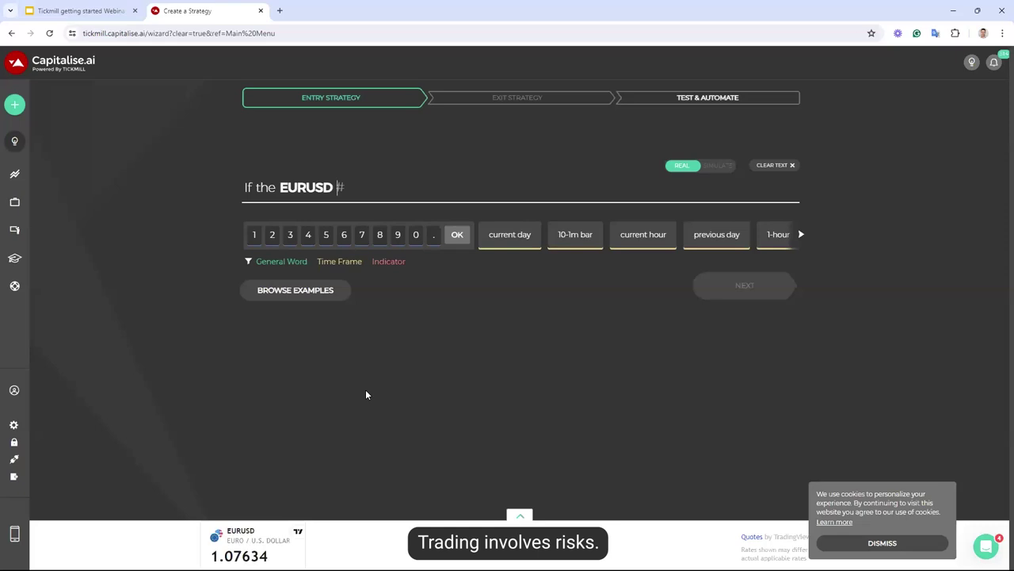
{"action": "type", "text": "macd"}
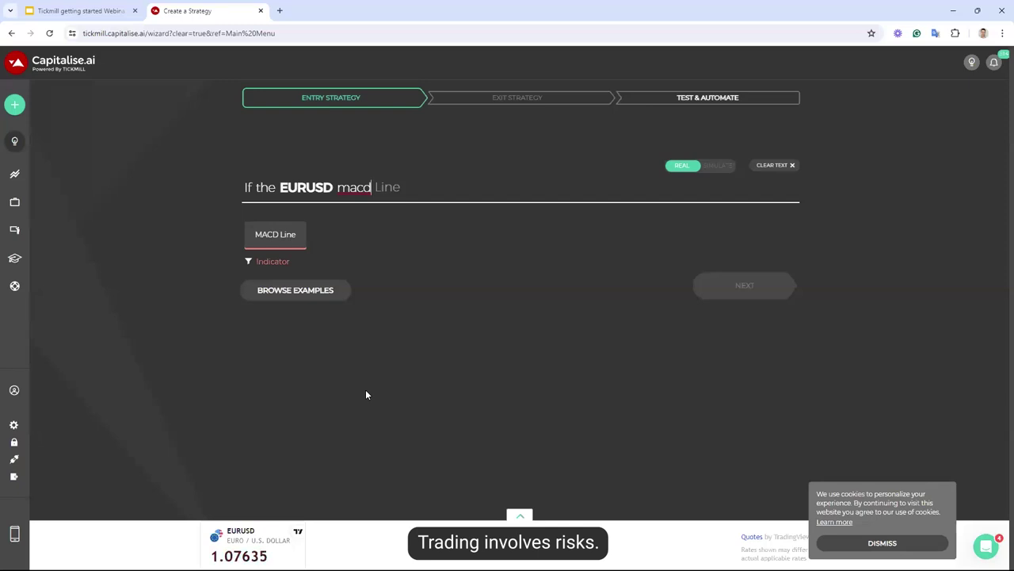
{"action": "left_click", "coordinate": [290, 241]}
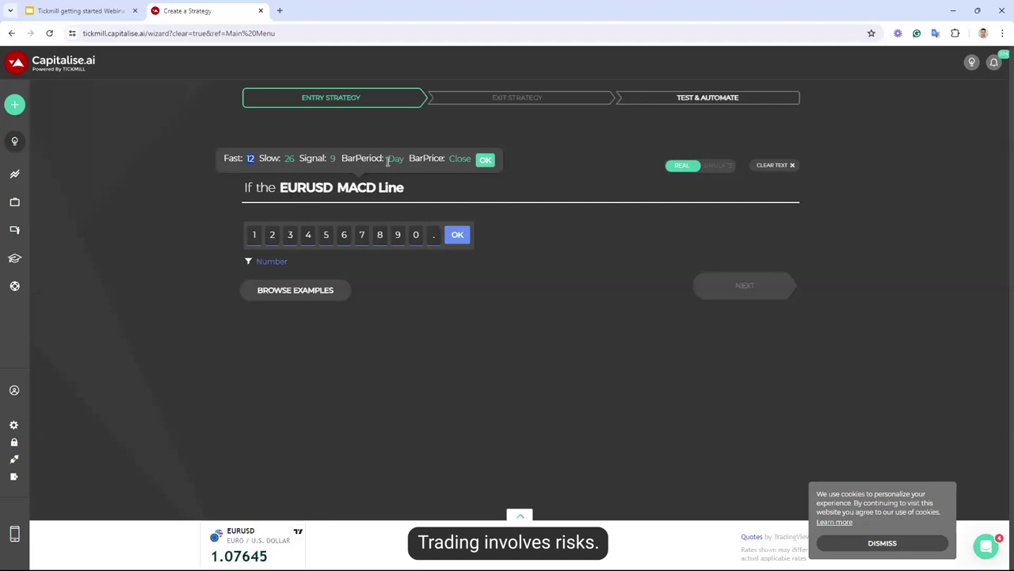
Set the MACD Line bar period to 30m and confirm the parameters
{"action": "left_click", "coordinate": [393, 158]}
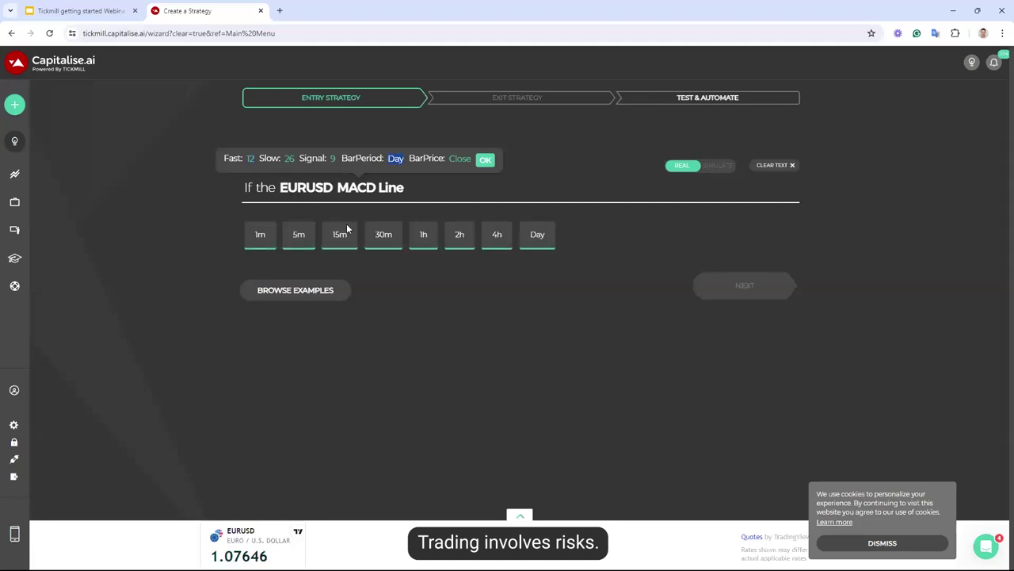
{"action": "left_click", "coordinate": [387, 242]}
{"action": "left_click", "coordinate": [487, 168]}
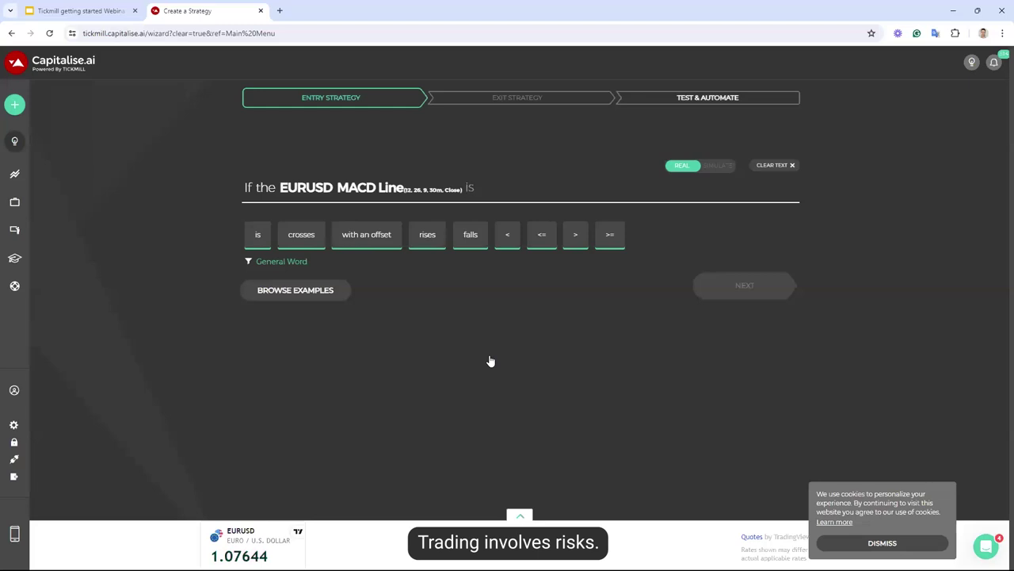
Finish the rule with 'crosses above the signal line then buy 1 lots of EURUSD'
{"action": "type", "text": "cro"}
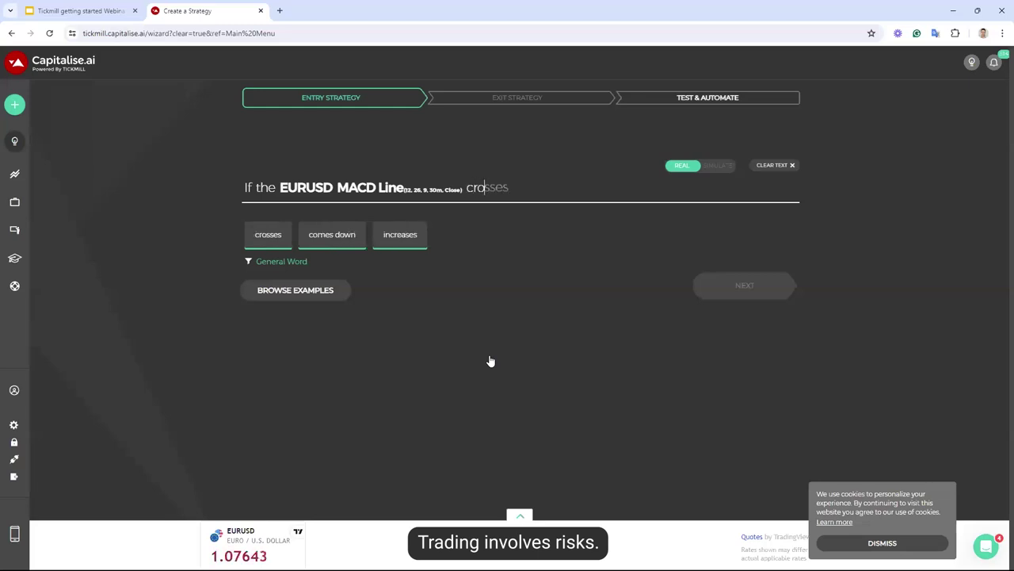
{"action": "type", "text": "sses above "}
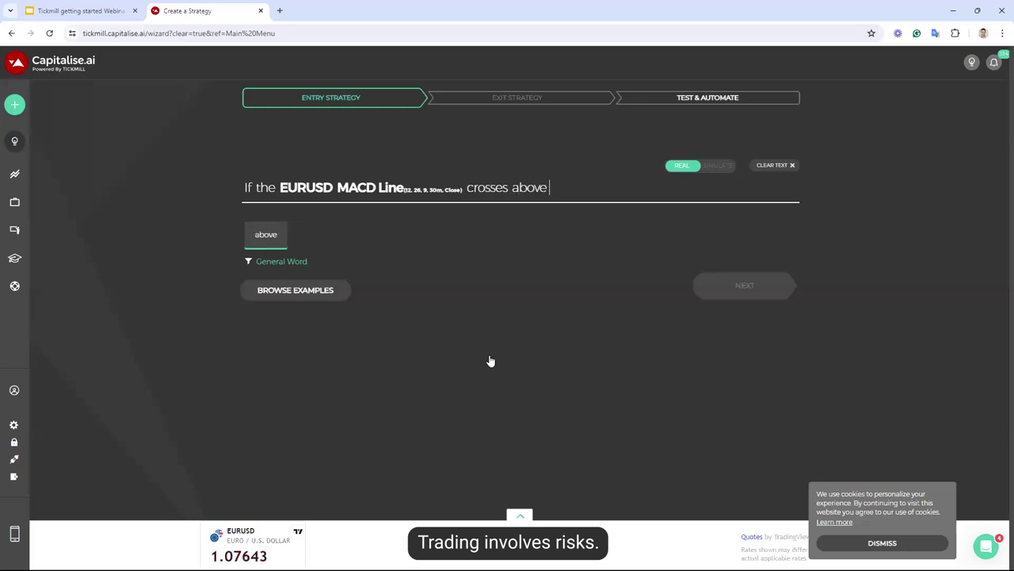
{"action": "type", "text": "the si"}
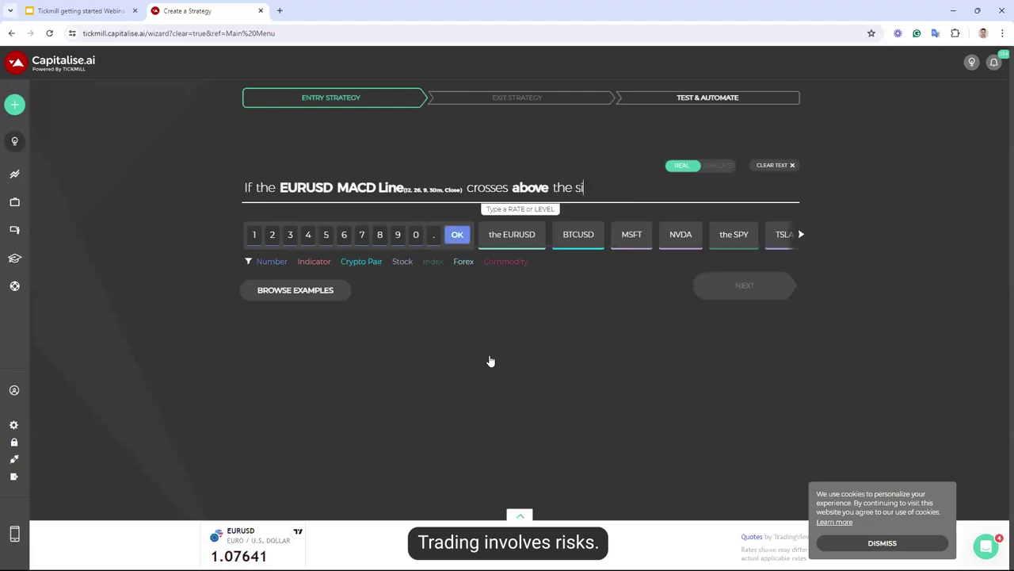
{"action": "type", "text": "gnal line"}
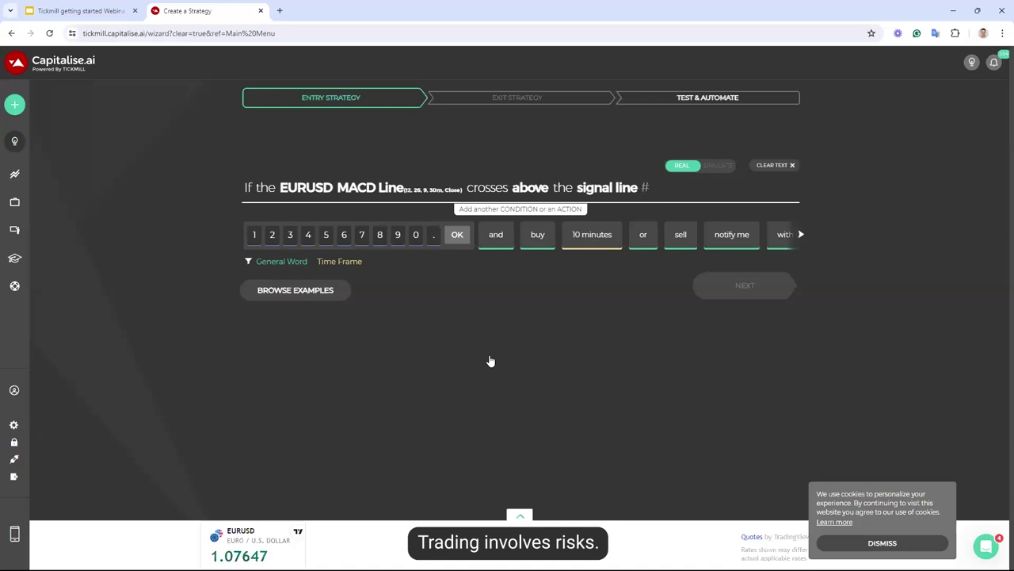
{"action": "type", "text": "then buy "}
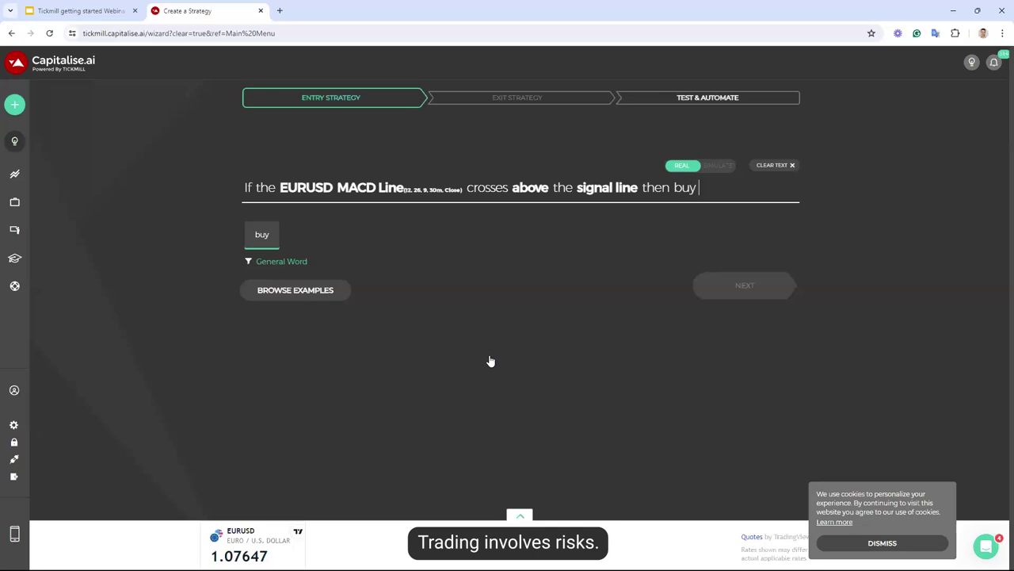
{"action": "type", "text": "1 lots"}
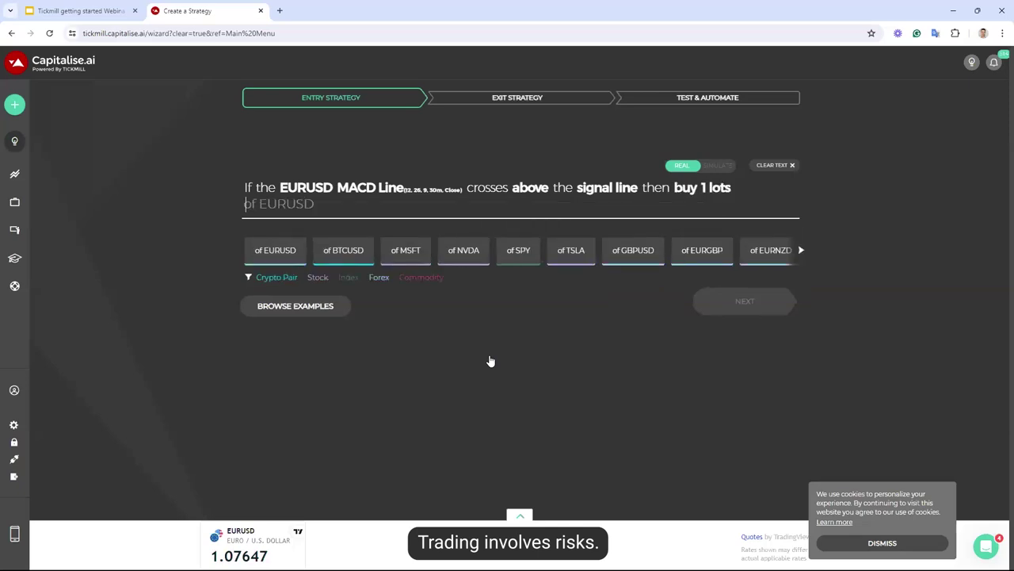
{"action": "key", "text": "Tab"}
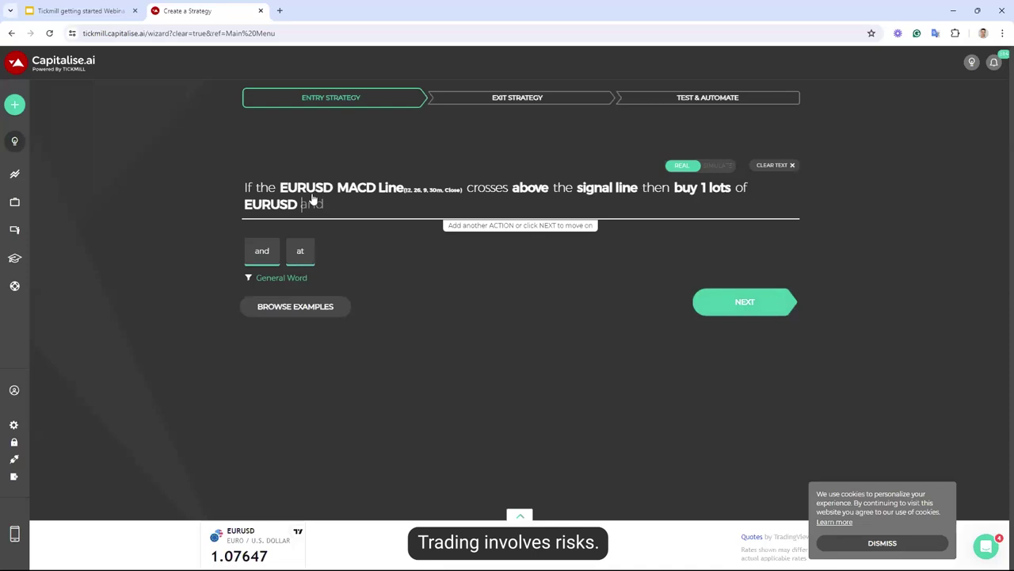
{"action": "left_click", "coordinate": [520, 515]}
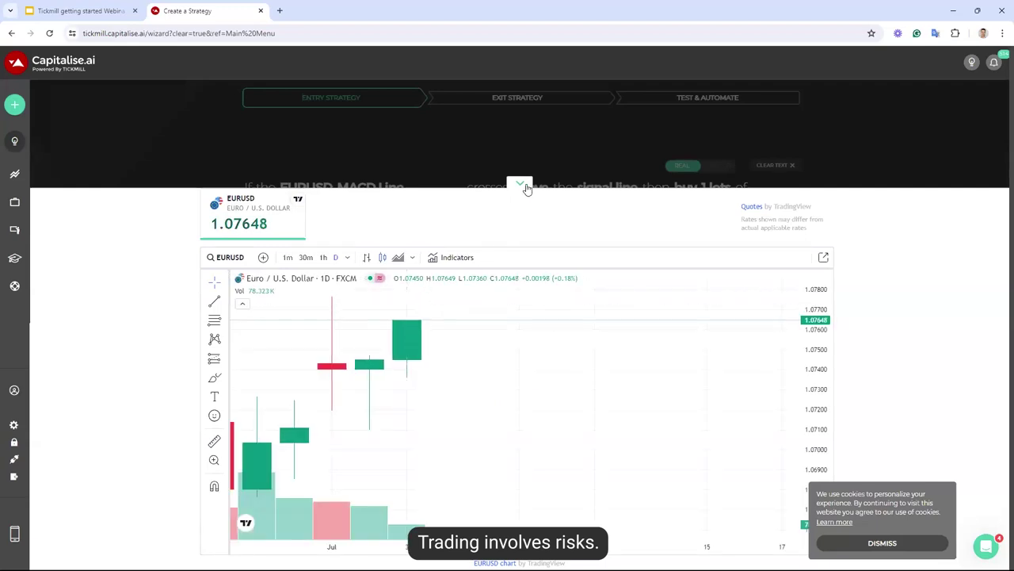
{"action": "left_click", "coordinate": [521, 184]}
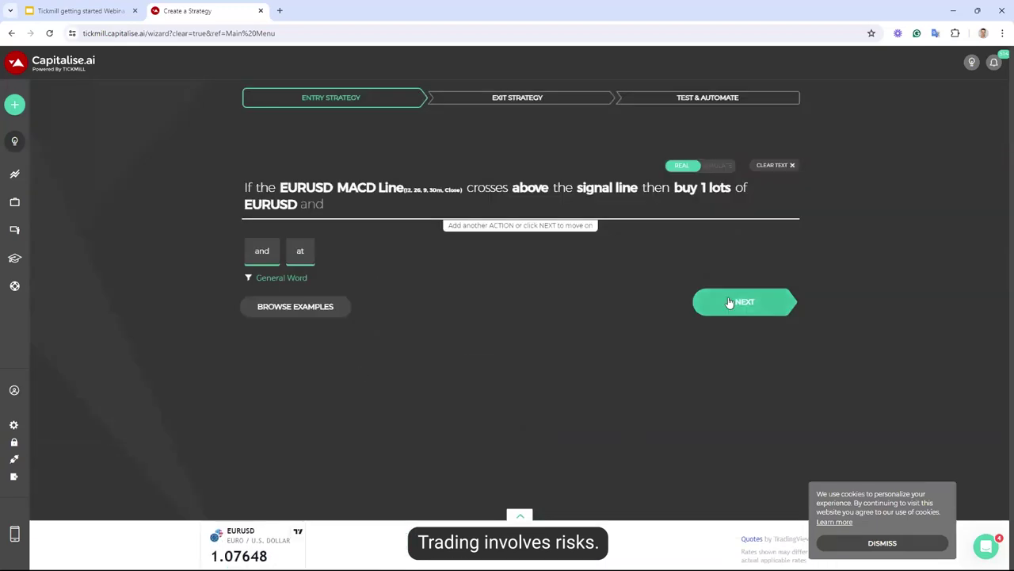
Move to the exit step and close the position at 25 pips profit per unit of EURUSD
{"action": "left_click", "coordinate": [729, 303]}
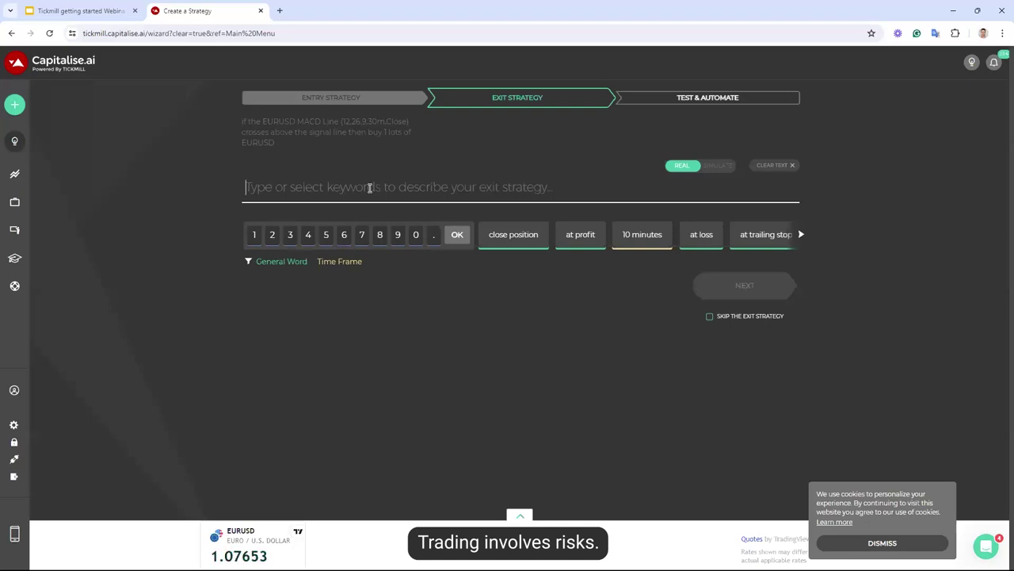
{"action": "left_click", "coordinate": [513, 237]}
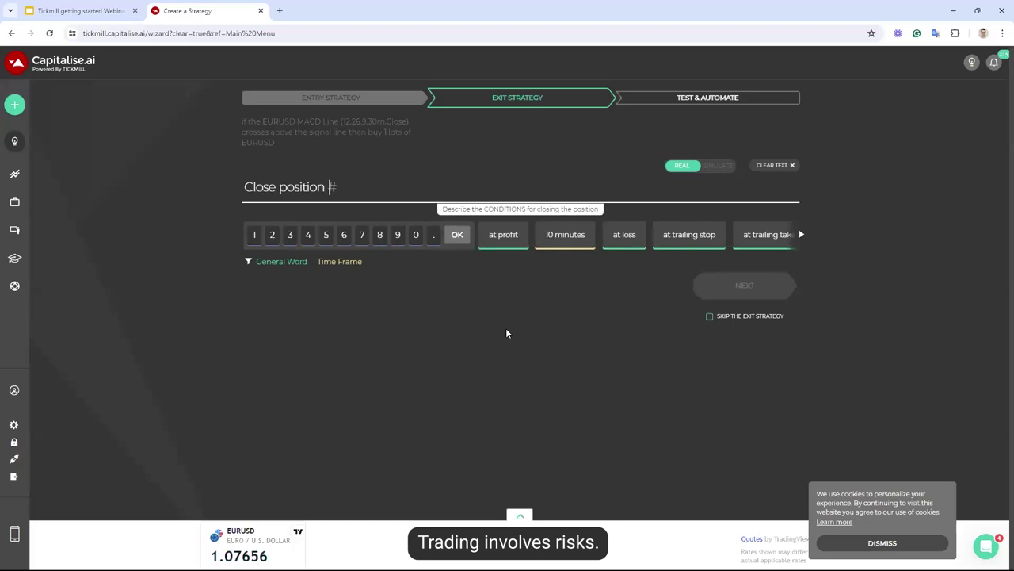
{"action": "type", "text": "profit per unit"}
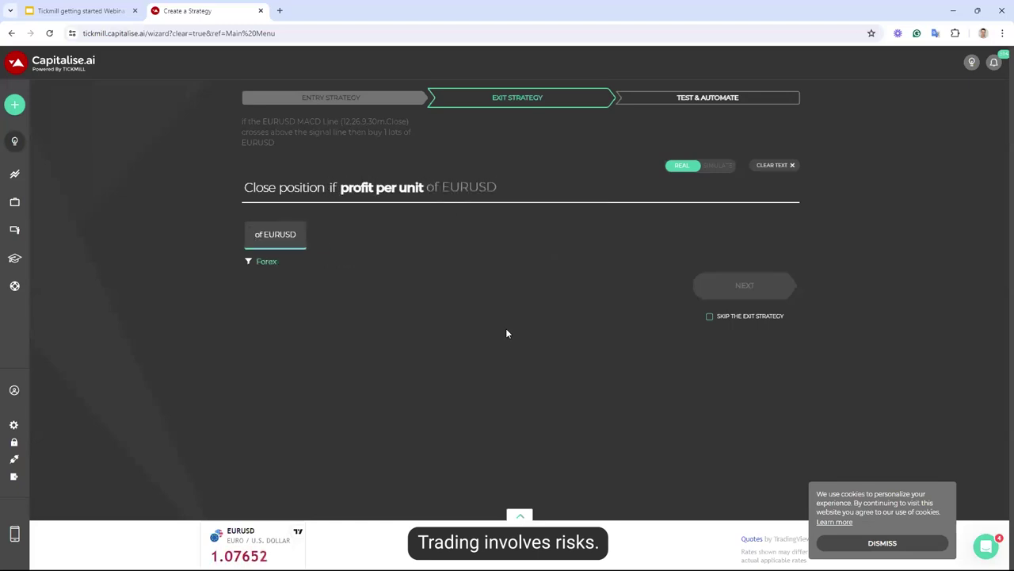
{"action": "key", "text": "Tab"}
{"action": "type", "text": "is "}
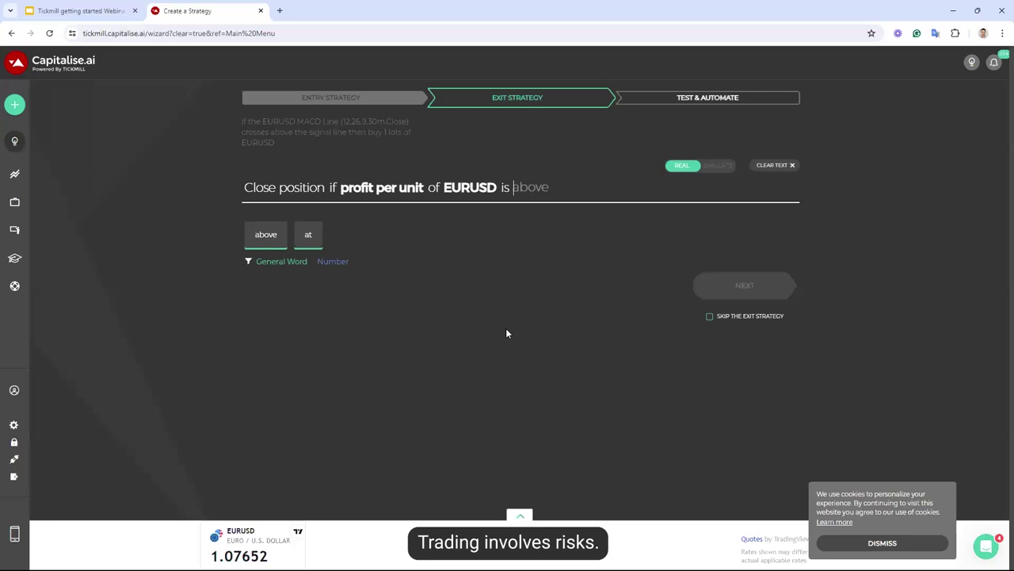
{"action": "type", "text": "20"}
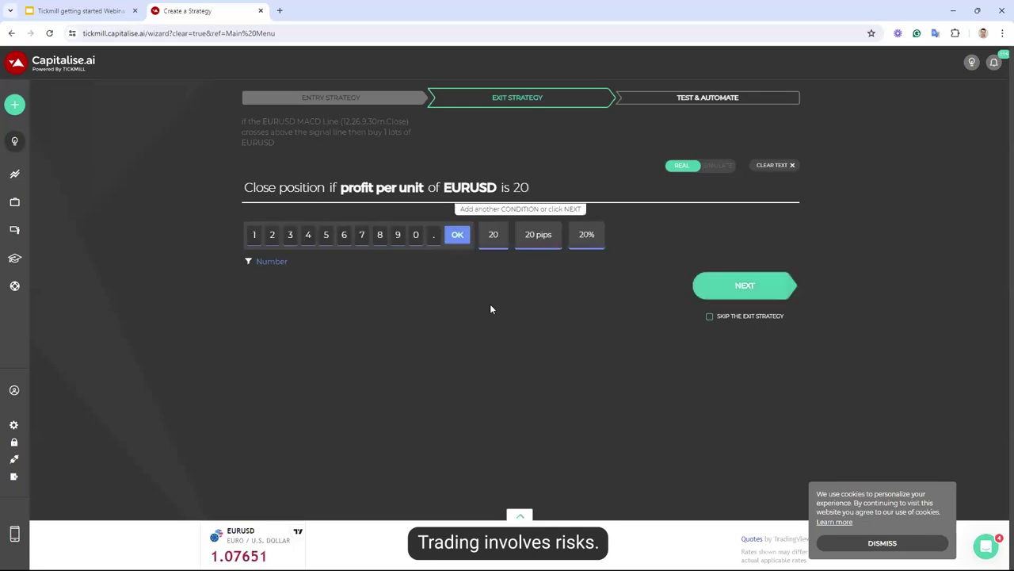
{"action": "key", "text": "BackSpace"}
{"action": "type", "text": "5"}
{"action": "left_click", "coordinate": [537, 244]}
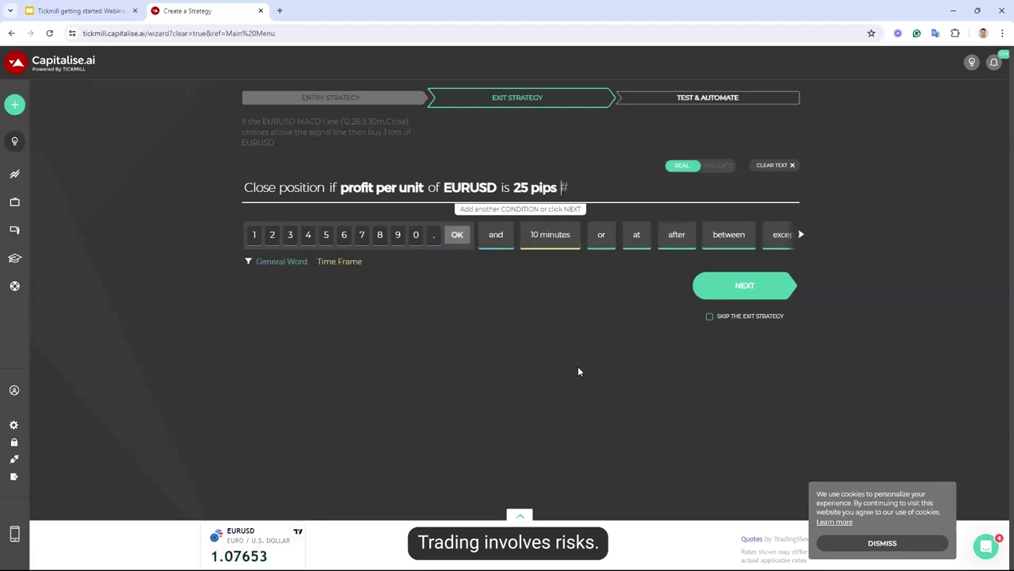
Add 'or loss per unit of EURUSD is 25' as a 25-pip stop loss
{"action": "type", "text": "or lo"}
{"action": "key", "text": "BackSpace"}
{"action": "type", "text": "oss"}
{"action": "key", "text": "Tab"}
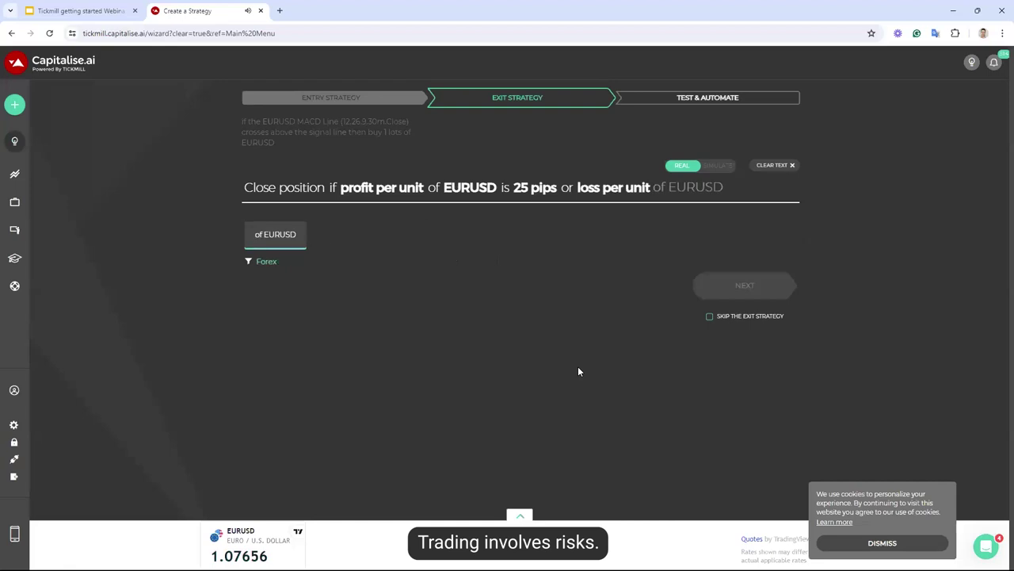
{"action": "key", "text": "Tab"}
{"action": "type", "text": "is 25"}
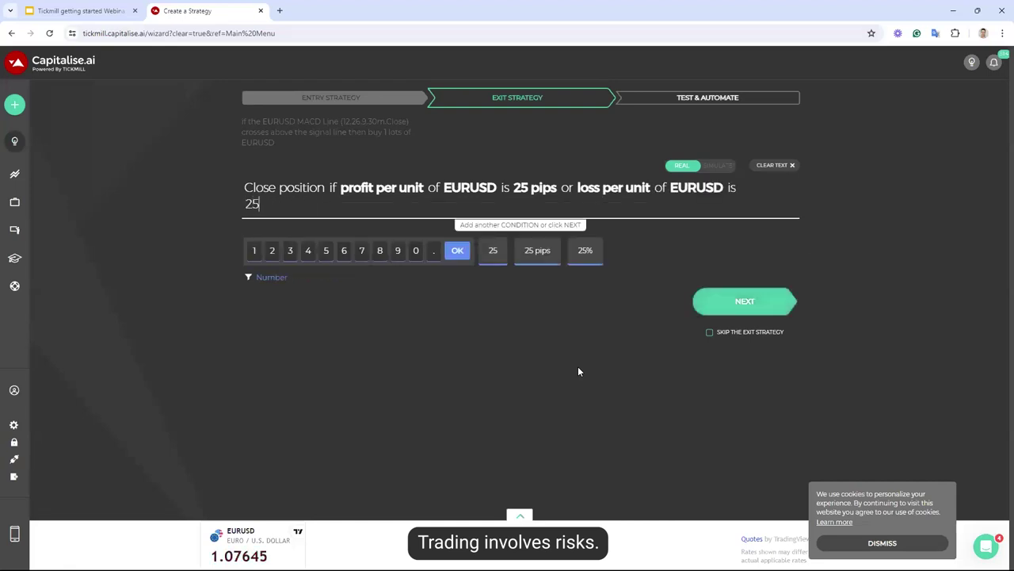
{"action": "left_click", "coordinate": [536, 253]}
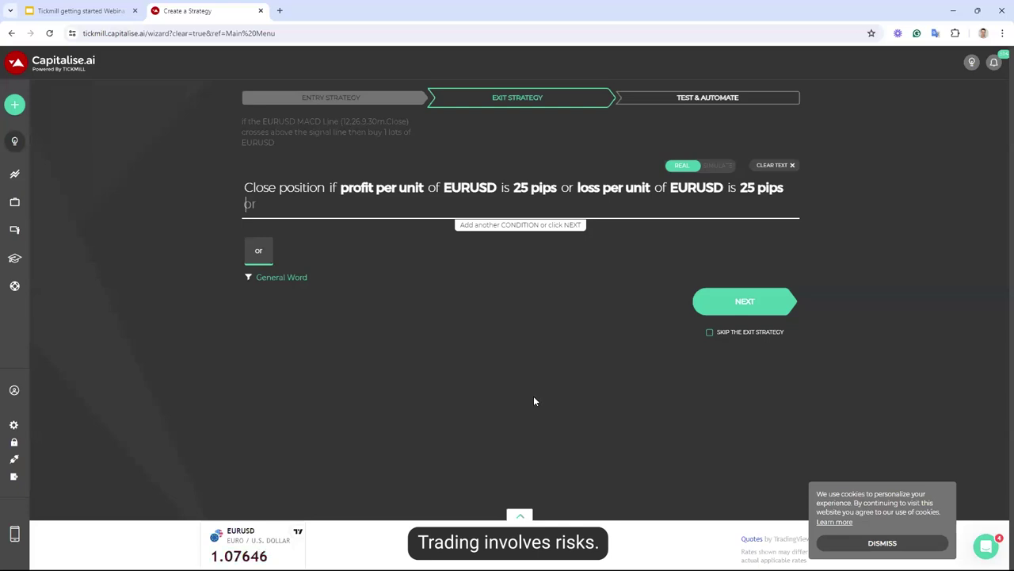
On the test and automate step, enable Run In-loop, focus Hits Limit, and dismiss the cookie banner
{"action": "left_click", "coordinate": [713, 302]}
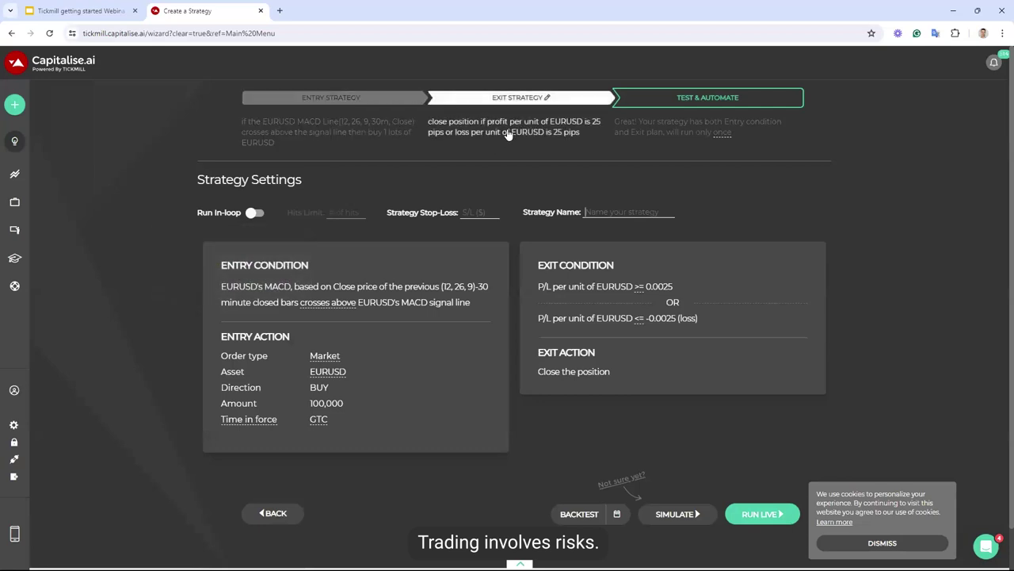
{"action": "left_click", "coordinate": [252, 212]}
{"action": "left_click", "coordinate": [347, 210]}
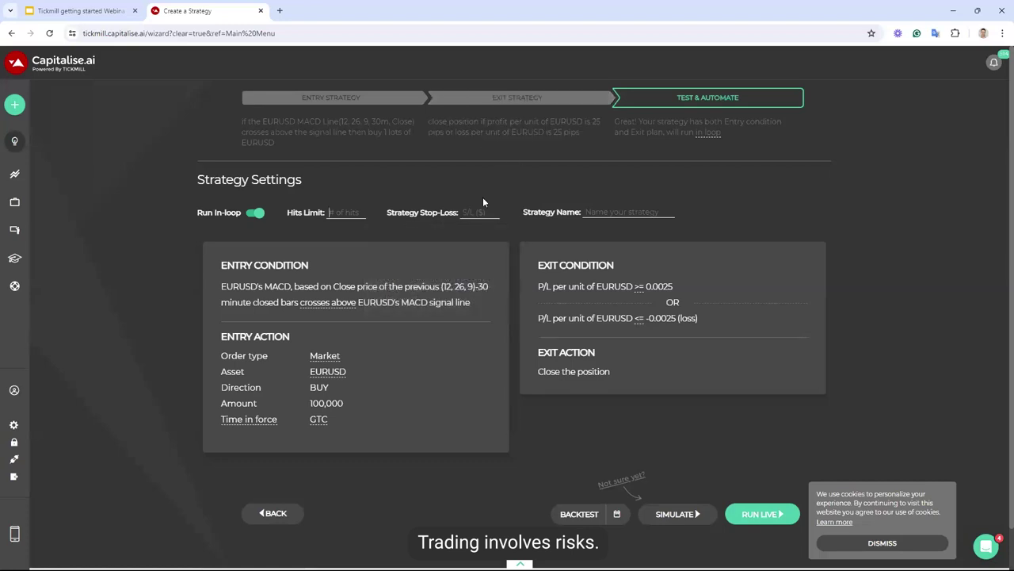
{"action": "mouse_move", "coordinate": [478, 212]}
{"action": "left_click", "coordinate": [858, 543]}
{"action": "scroll", "coordinate": [838, 454], "scroll_direction": "down", "scroll_amount": 1}
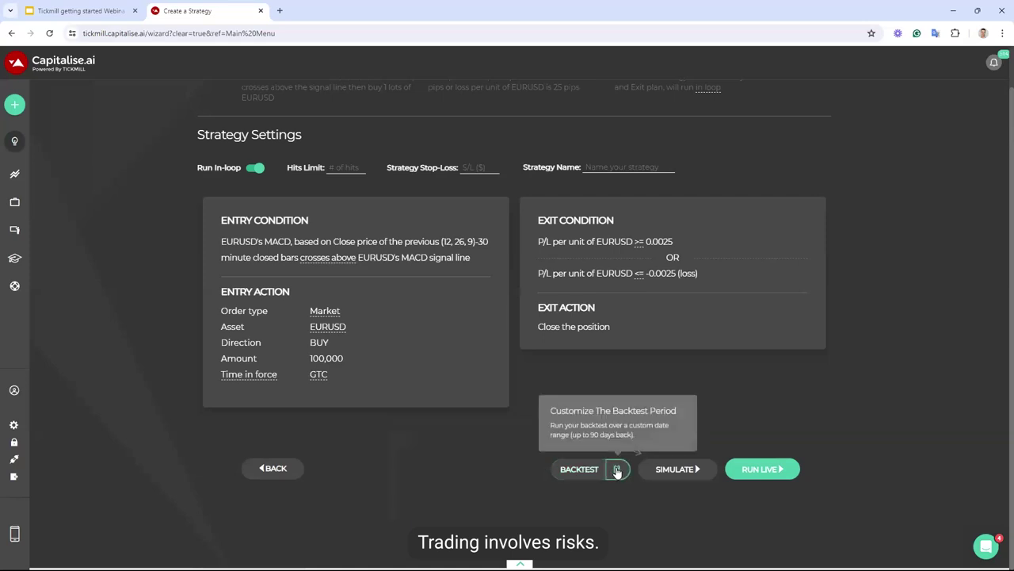
{"action": "left_click", "coordinate": [617, 469]}
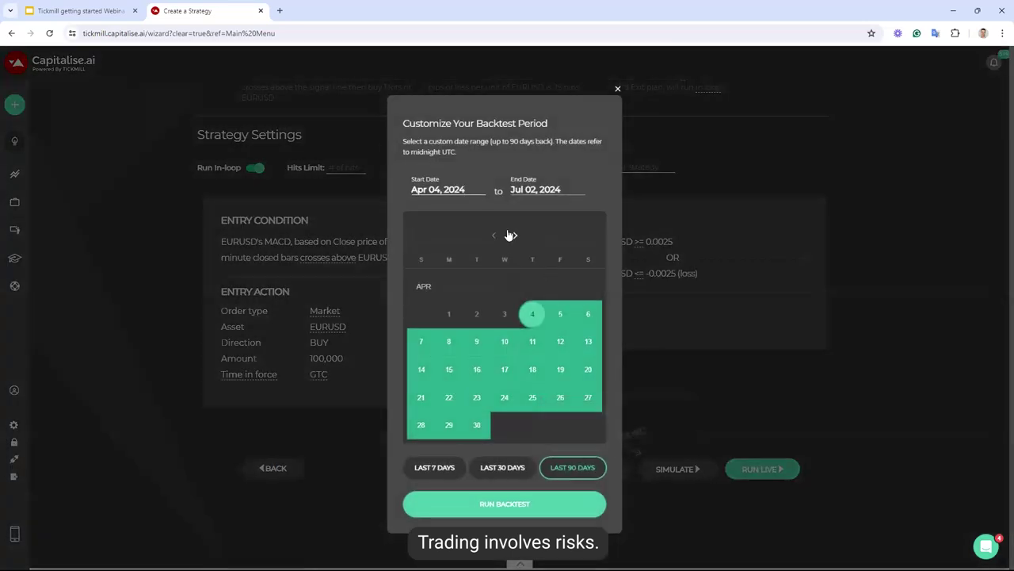
{"action": "left_click", "coordinate": [516, 238]}
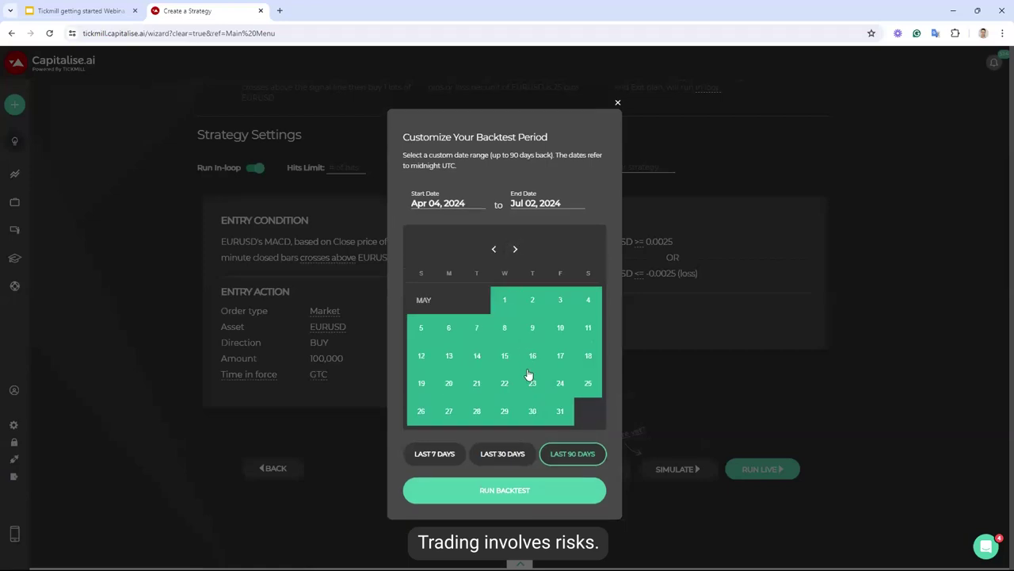
{"action": "left_click", "coordinate": [618, 103]}
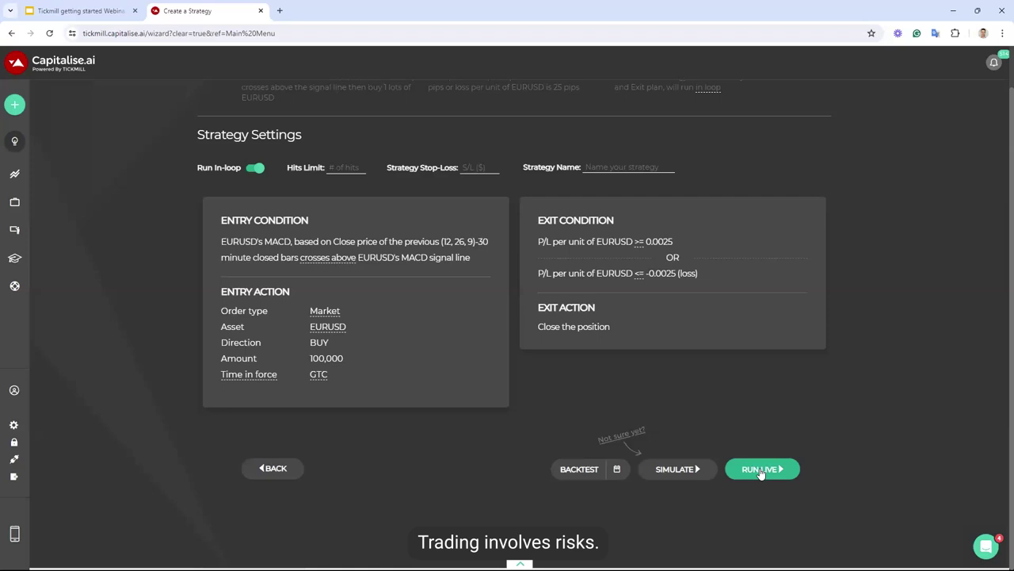
Run the EURUSD backtest and acknowledge the backtest limitation notice
{"action": "left_click", "coordinate": [576, 469]}
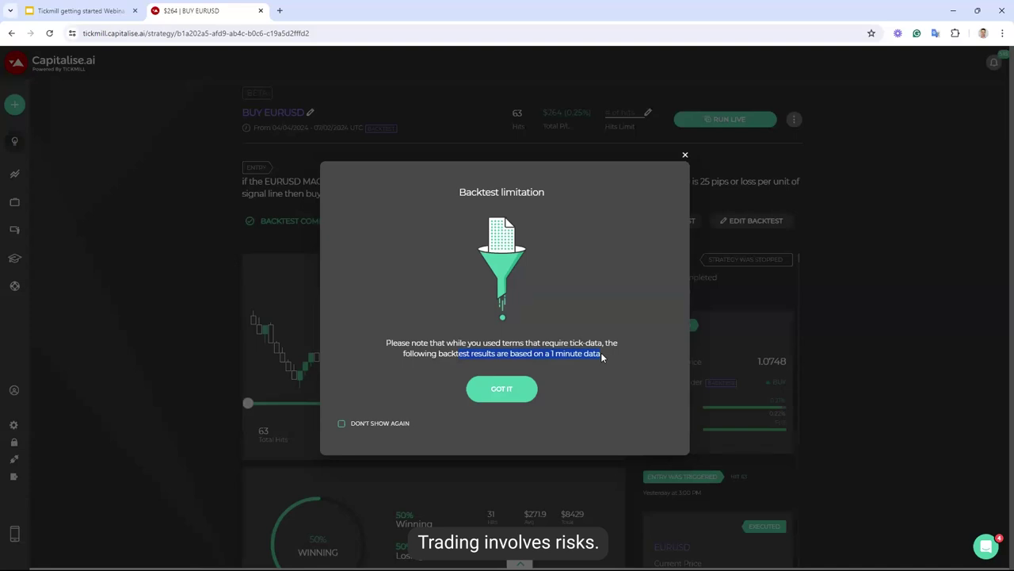
{"action": "left_click", "coordinate": [511, 395]}
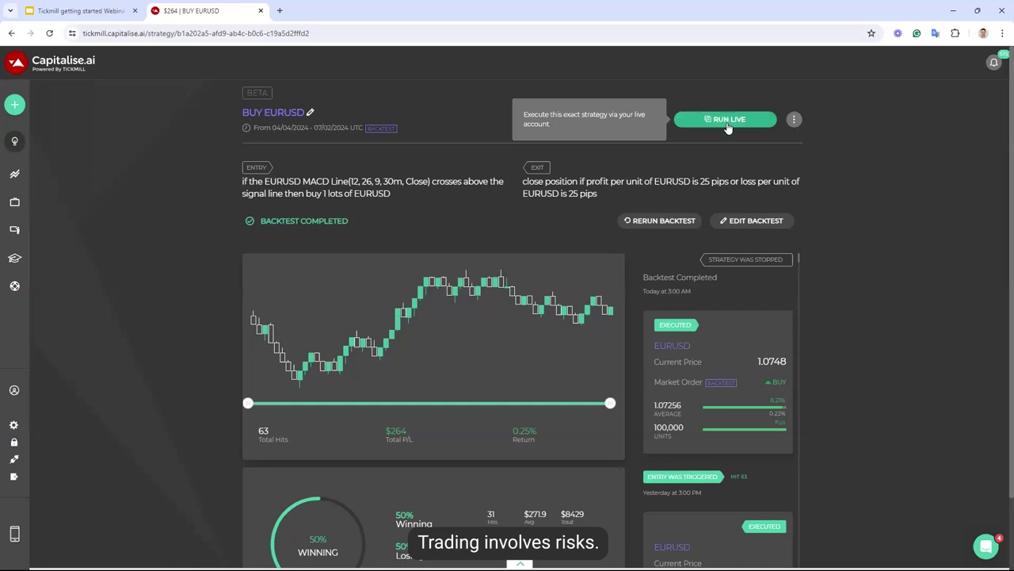
{"action": "left_click", "coordinate": [794, 119]}
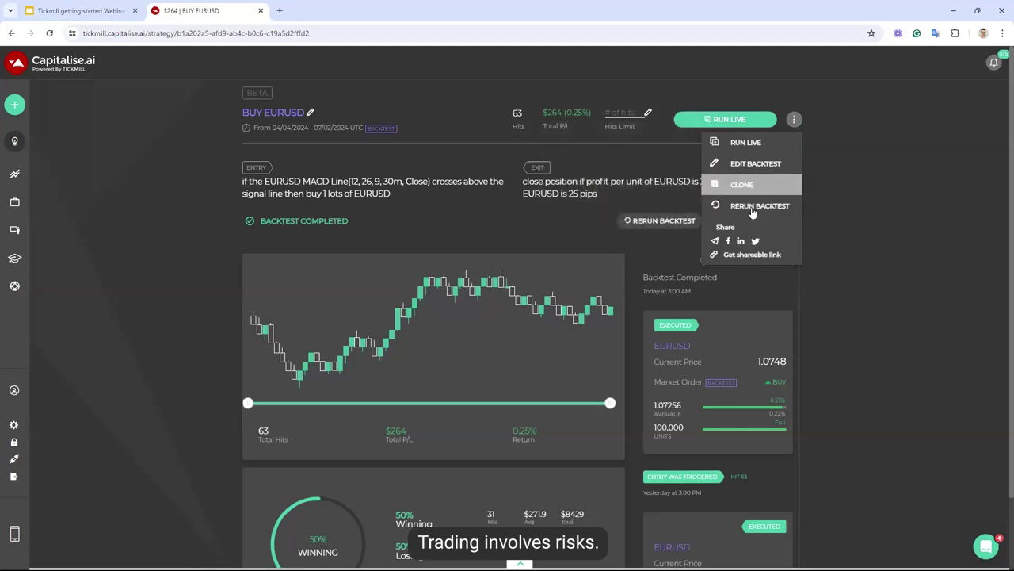
{"action": "left_click", "coordinate": [479, 229]}
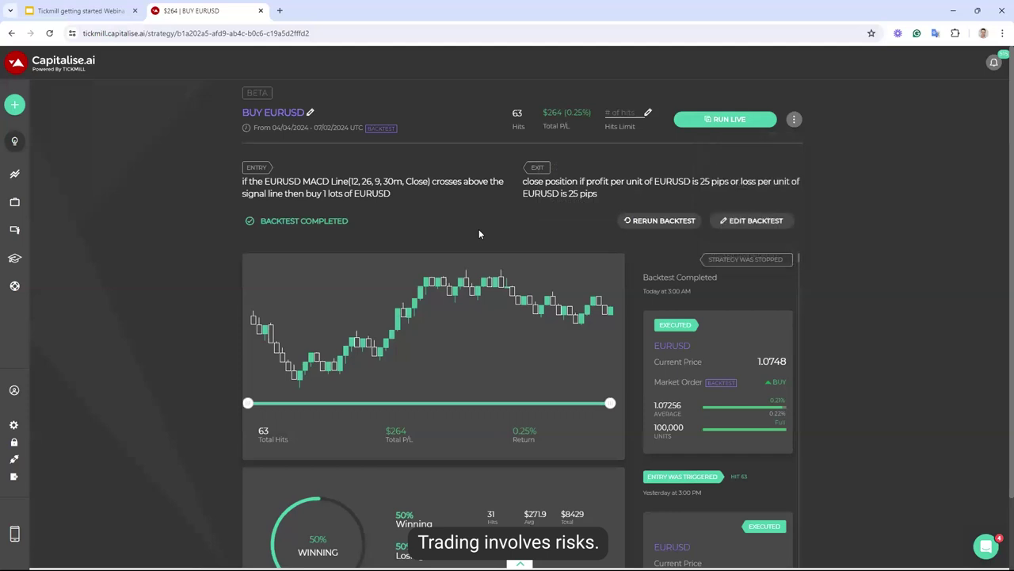
{"action": "double_click", "coordinate": [359, 192]}
{"action": "mouse_move", "coordinate": [542, 314]}
{"action": "scroll", "coordinate": [719, 368], "scroll_direction": "down", "scroll_amount": 2}
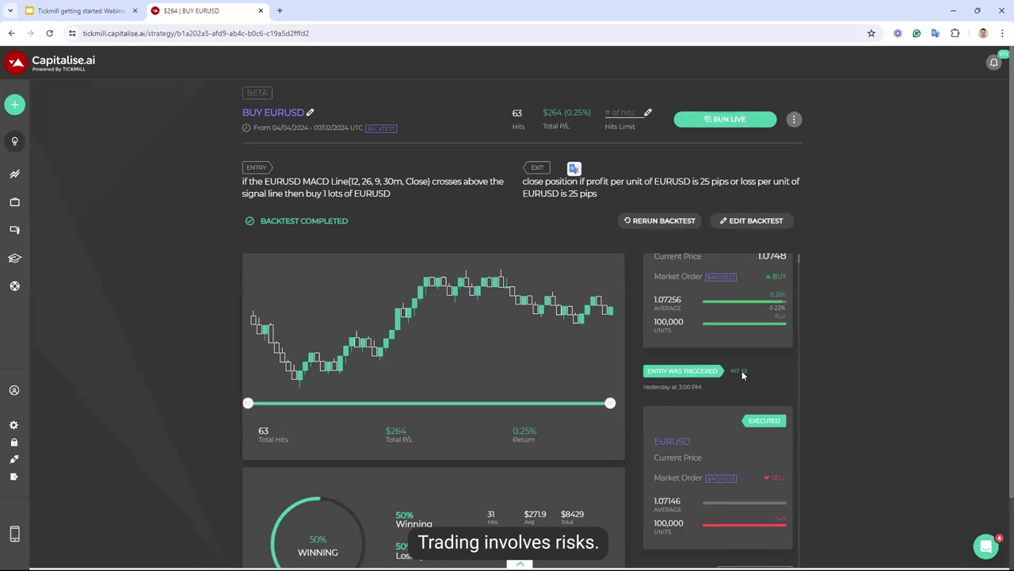
{"action": "scroll", "coordinate": [742, 370], "scroll_direction": "down", "scroll_amount": 4}
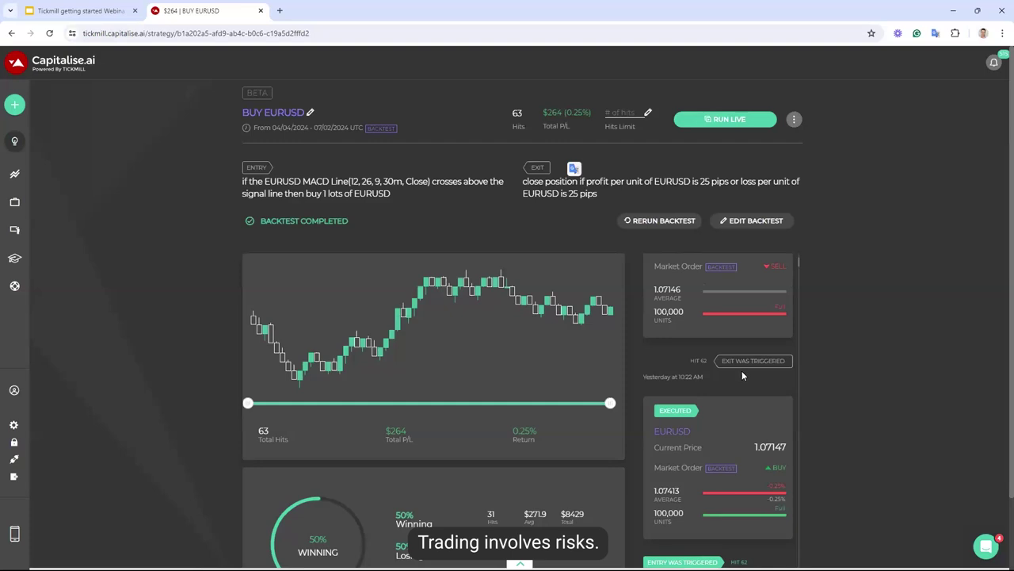
{"action": "scroll", "coordinate": [741, 370], "scroll_direction": "down", "scroll_amount": 8}
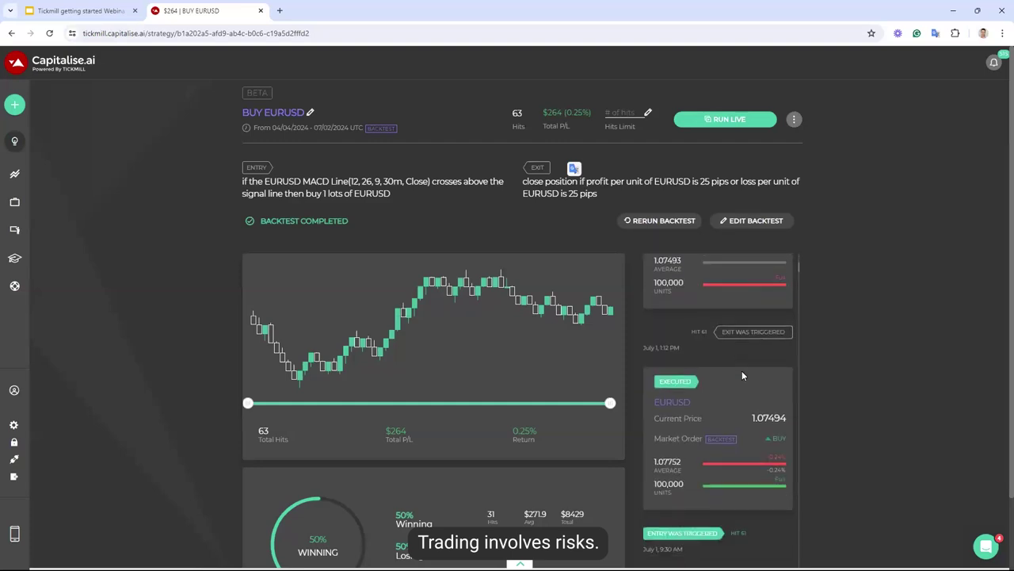
{"action": "scroll", "coordinate": [742, 370], "scroll_direction": "down", "scroll_amount": 8}
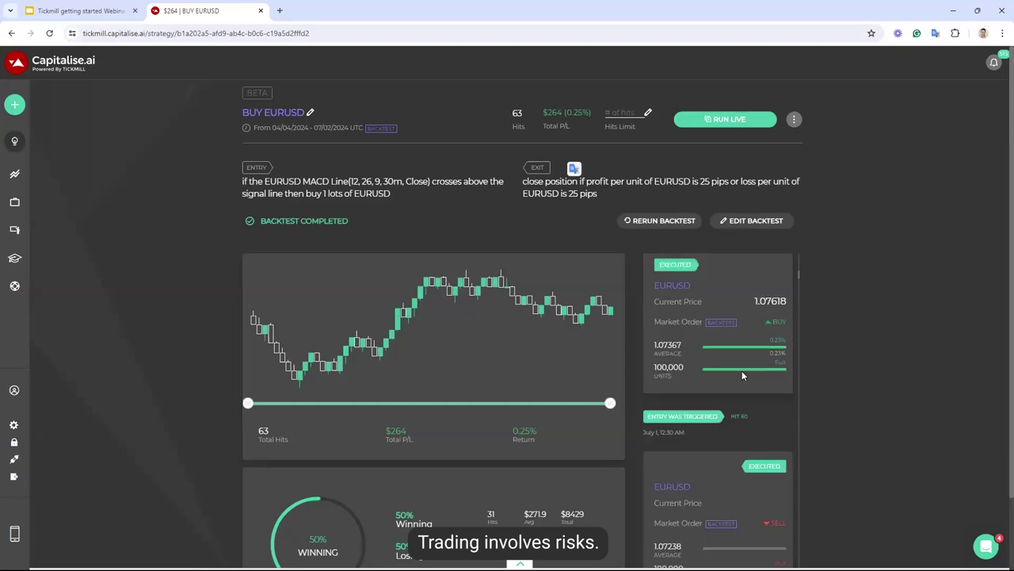
{"action": "scroll", "coordinate": [741, 370], "scroll_direction": "down", "scroll_amount": 8}
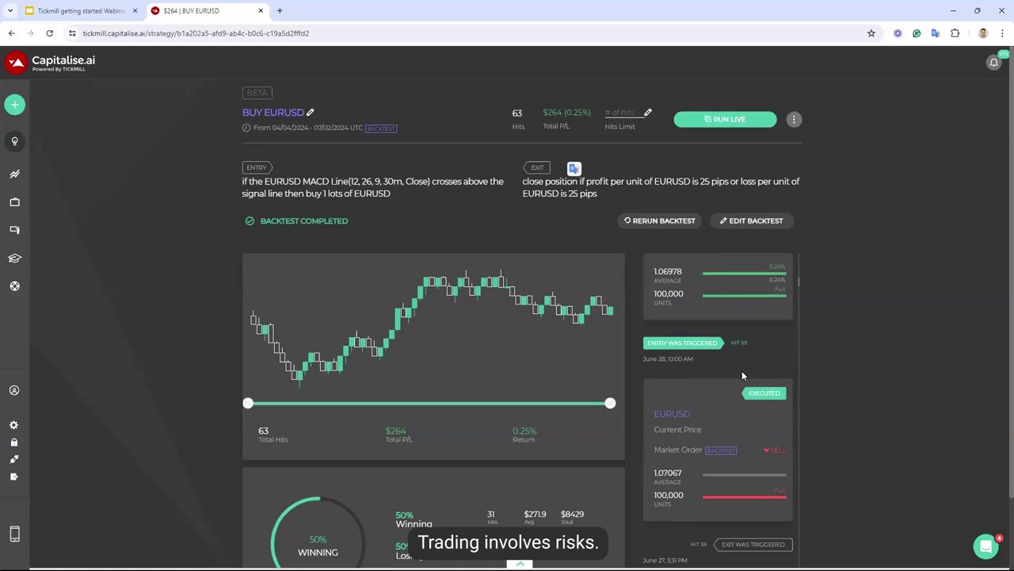
{"action": "scroll", "coordinate": [743, 376], "scroll_direction": "down", "scroll_amount": 1}
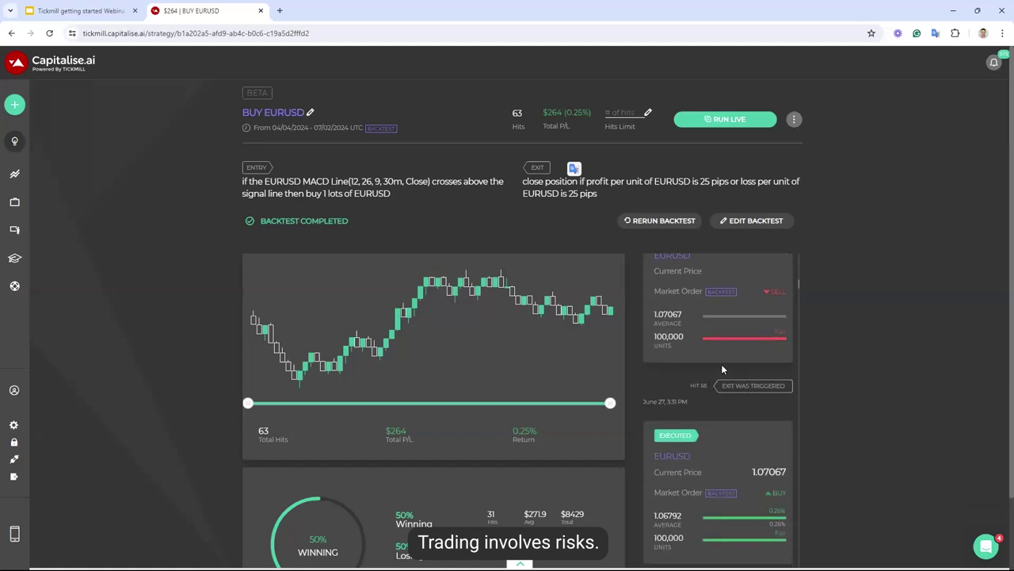
{"action": "scroll", "coordinate": [721, 364], "scroll_direction": "down", "scroll_amount": 2}
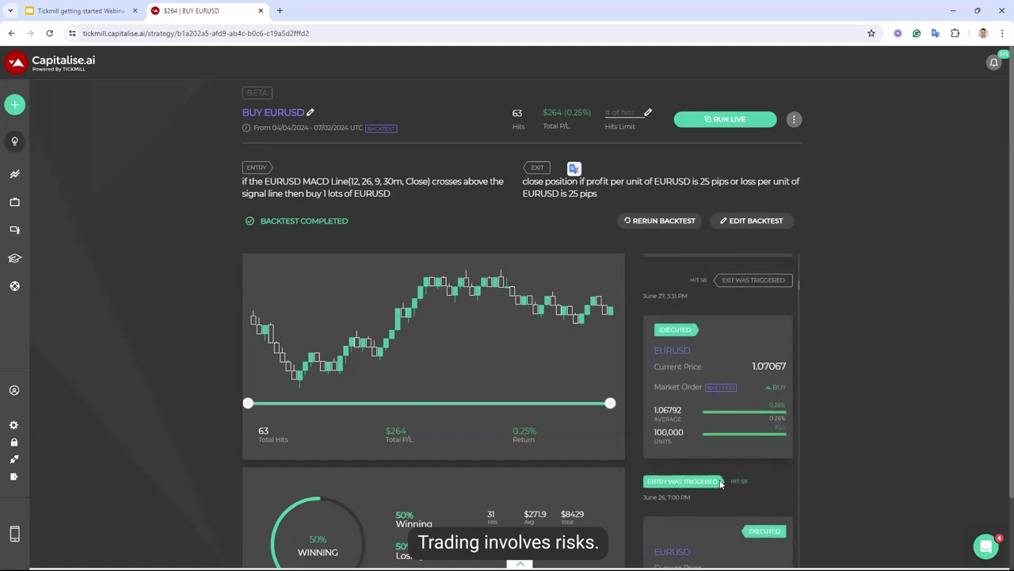
{"action": "triple_click", "coordinate": [660, 499]}
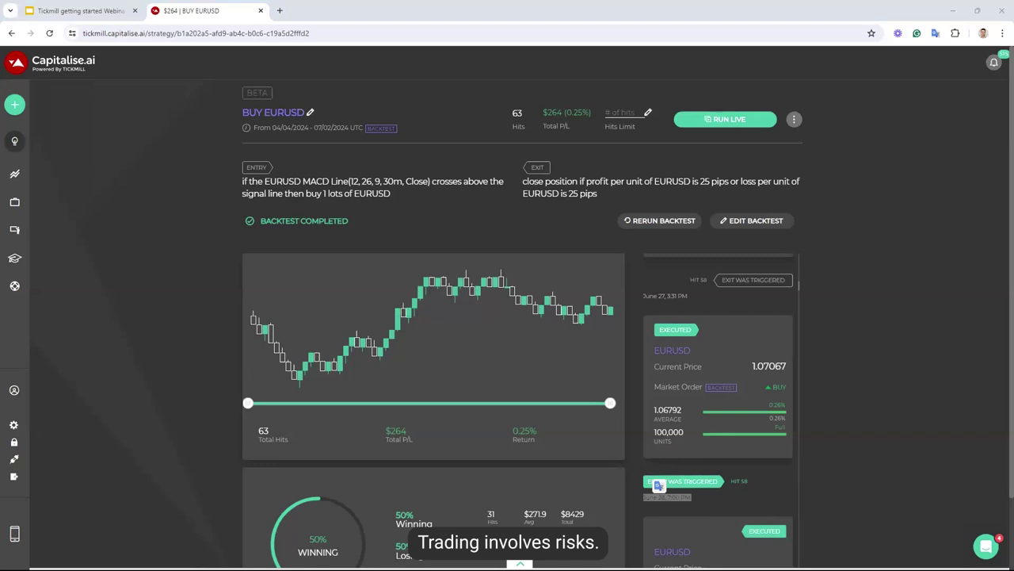
{"action": "double_click", "coordinate": [668, 409]}
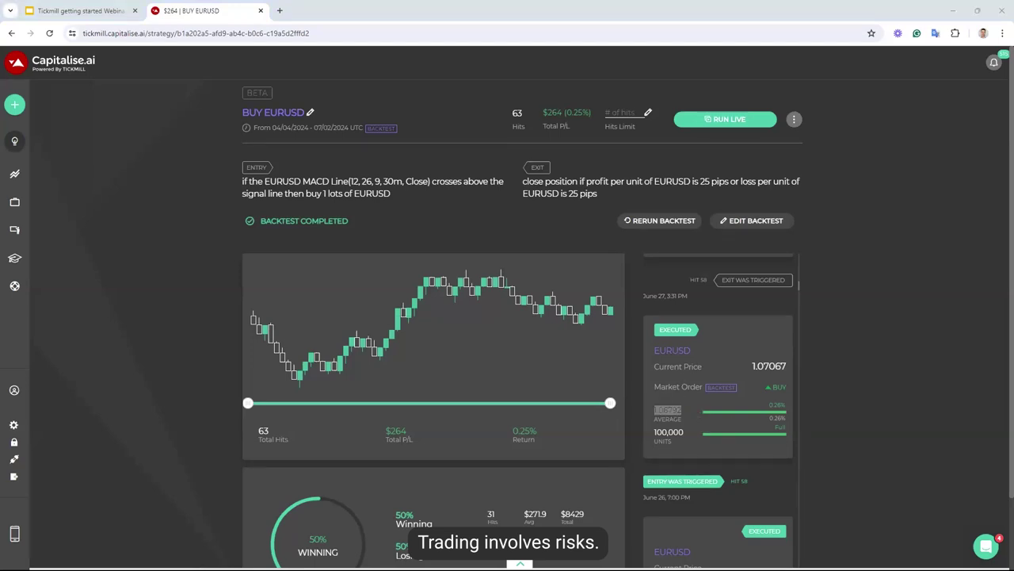
{"action": "scroll", "coordinate": [681, 302], "scroll_direction": "up", "scroll_amount": 3}
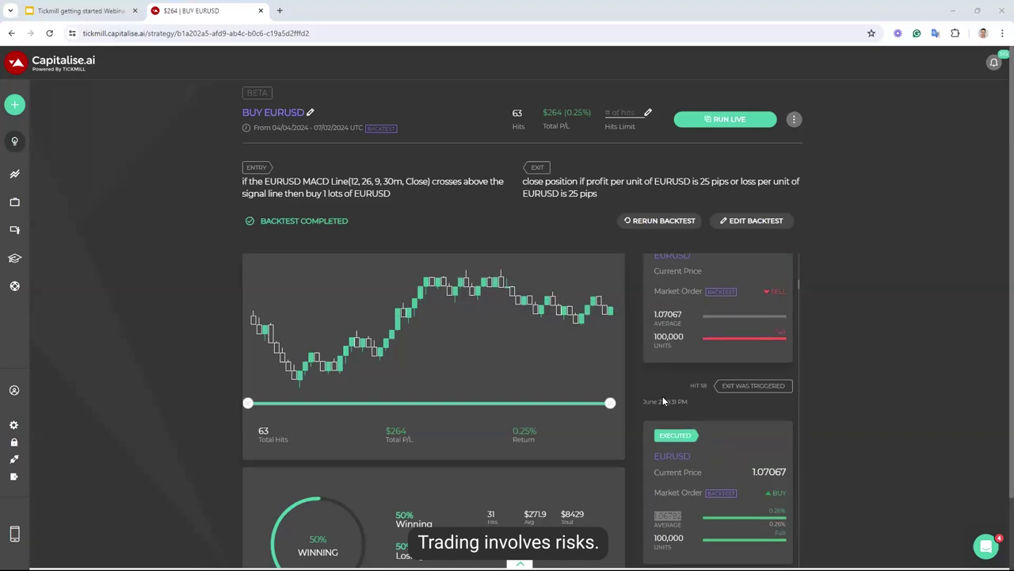
{"action": "left_click_drag", "start_coordinate": [644, 401], "coordinate": [701, 394]}
{"action": "scroll", "coordinate": [710, 406], "scroll_direction": "down", "scroll_amount": 2}
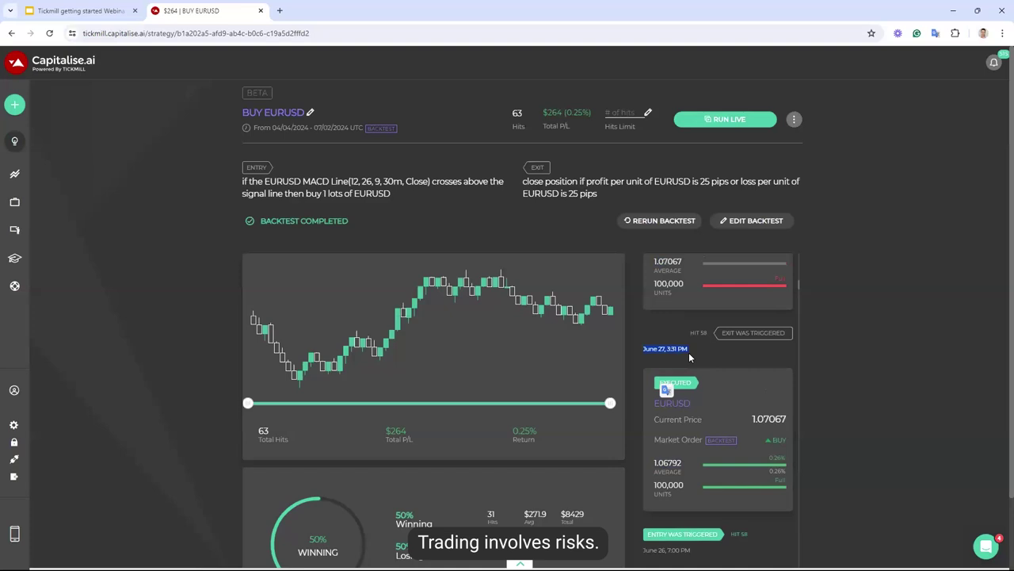
{"action": "scroll", "coordinate": [690, 357], "scroll_direction": "up", "scroll_amount": 1}
{"action": "left_click", "coordinate": [672, 315]}
{"action": "double_click", "coordinate": [672, 315]}
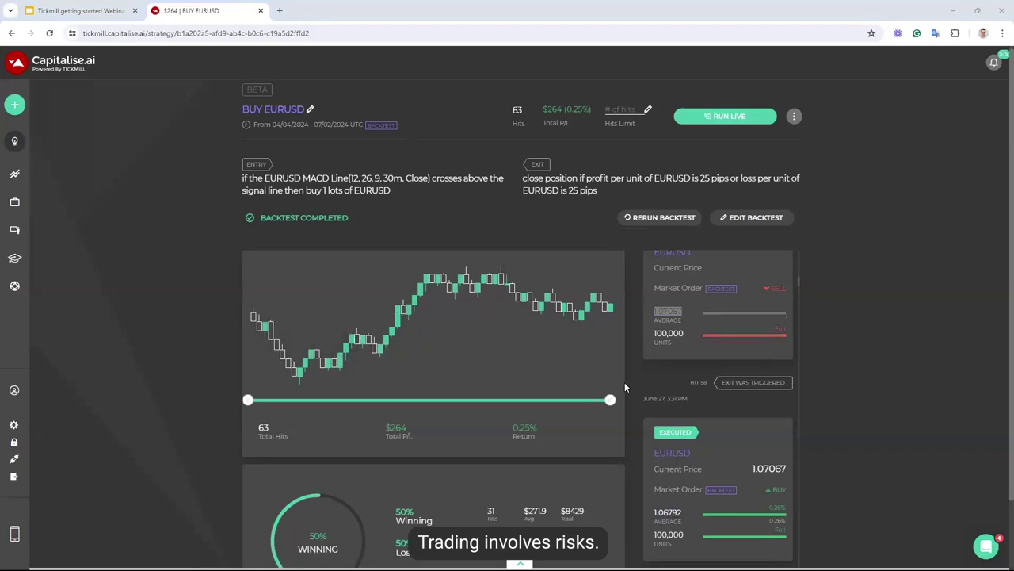
{"action": "scroll", "coordinate": [624, 382], "scroll_direction": "down", "scroll_amount": 1}
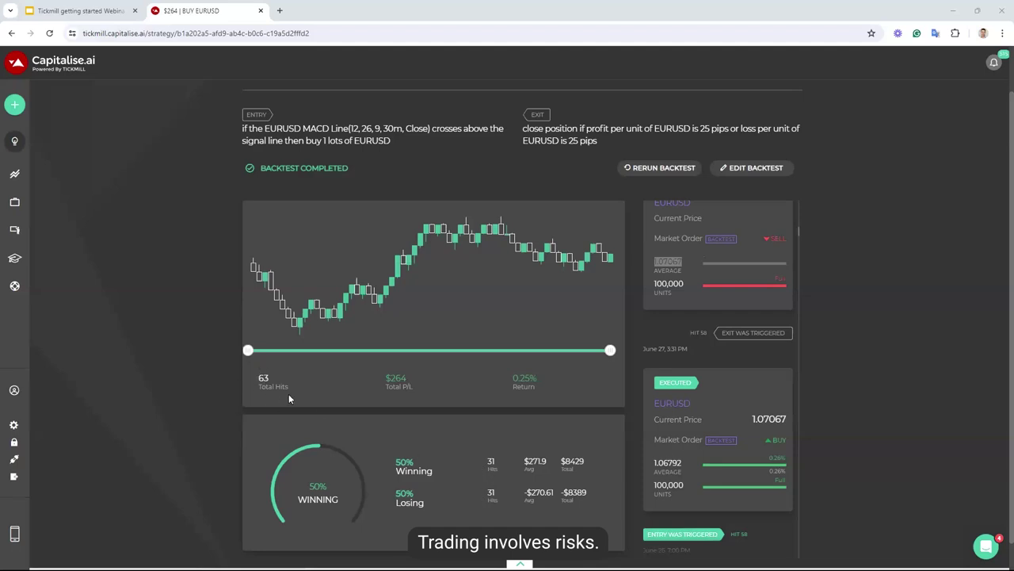
{"action": "scroll", "coordinate": [691, 378], "scroll_direction": "up", "scroll_amount": 5}
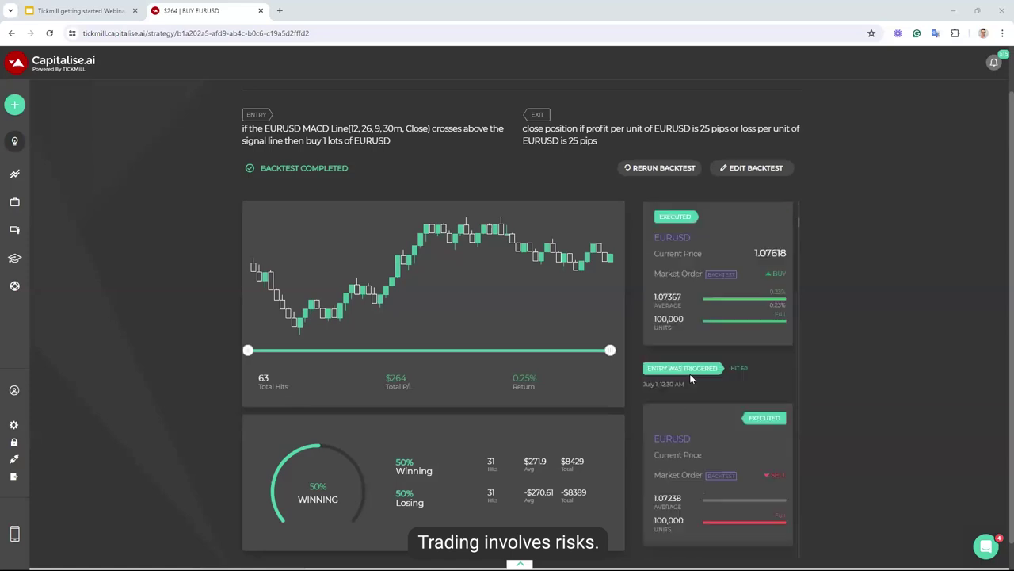
{"action": "scroll", "coordinate": [690, 379], "scroll_direction": "up", "scroll_amount": 2}
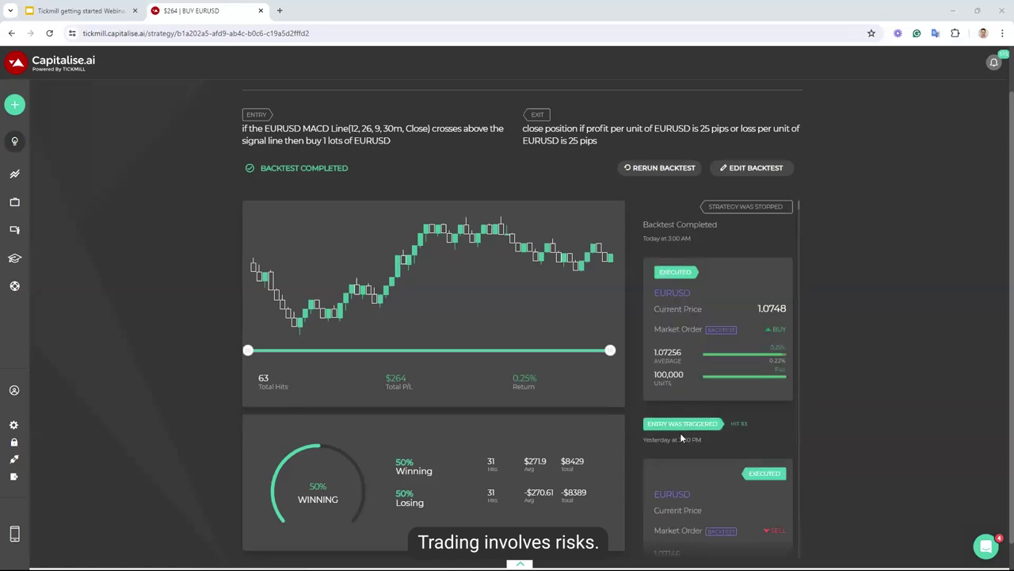
{"action": "triple_click", "coordinate": [704, 447]}
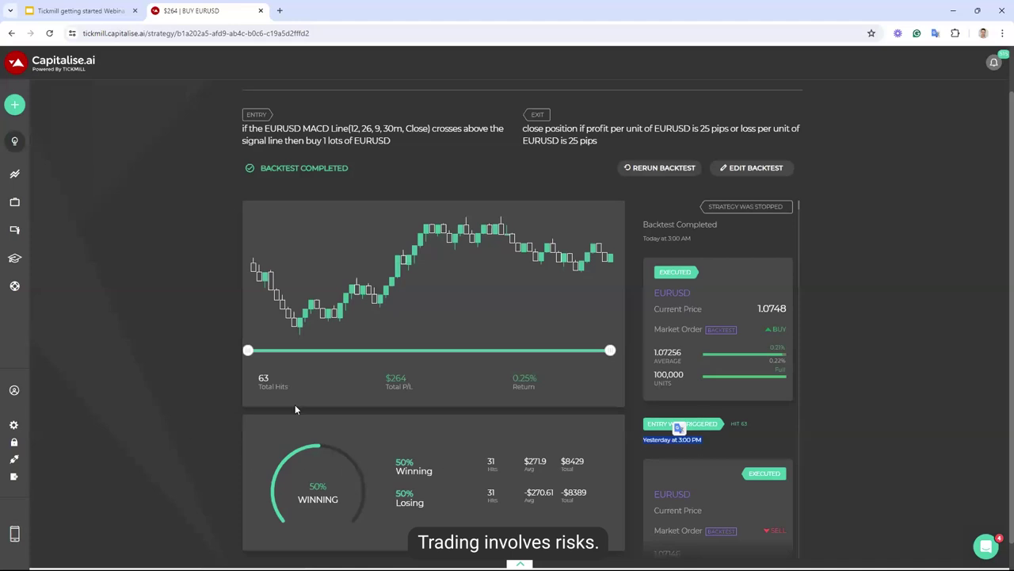
{"action": "scroll", "coordinate": [443, 364], "scroll_direction": "up", "scroll_amount": 1}
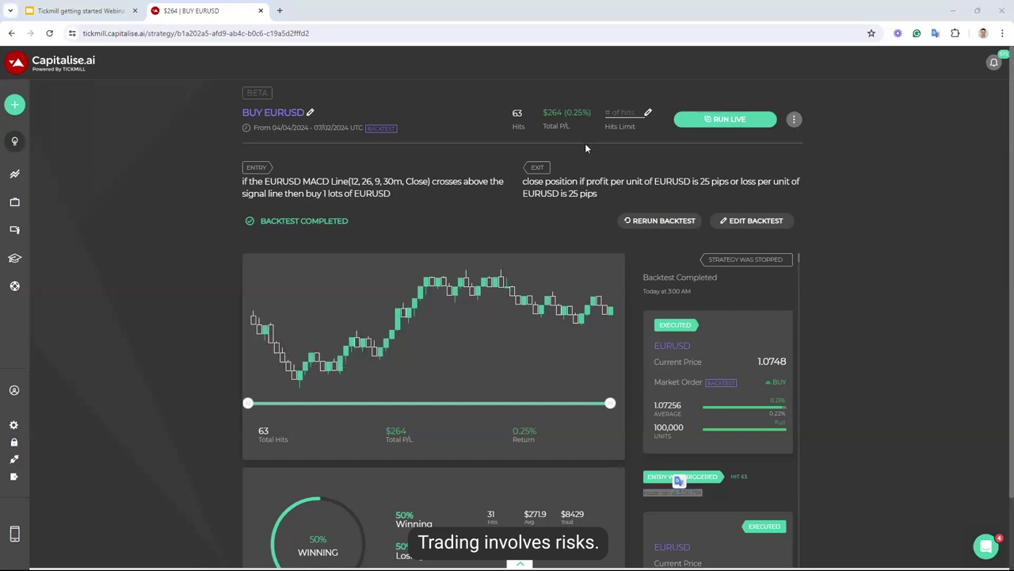
Clone the BUY EURUSD strategy from its three-dot actions menu
{"action": "left_click", "coordinate": [794, 121]}
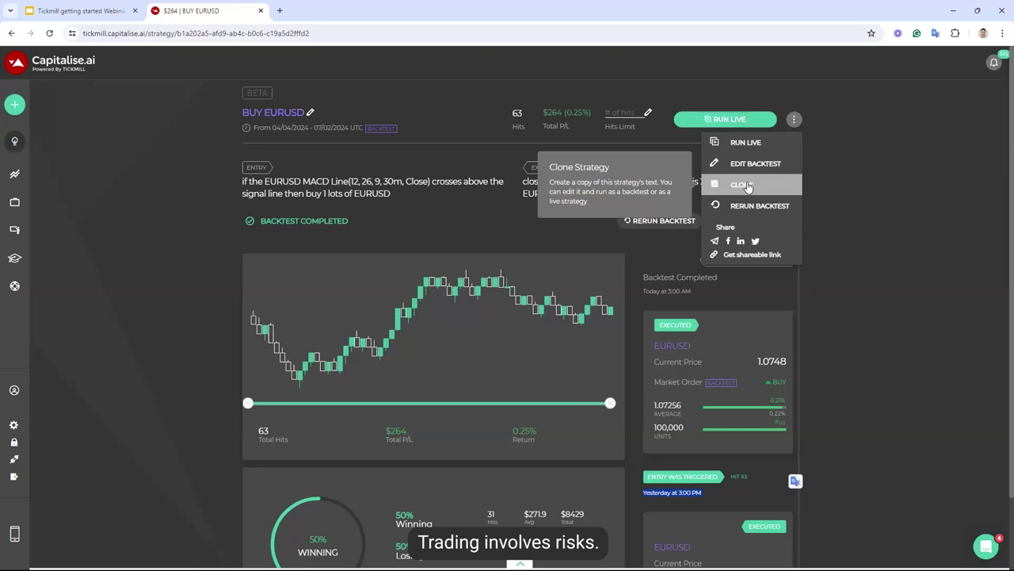
{"action": "left_click", "coordinate": [745, 185]}
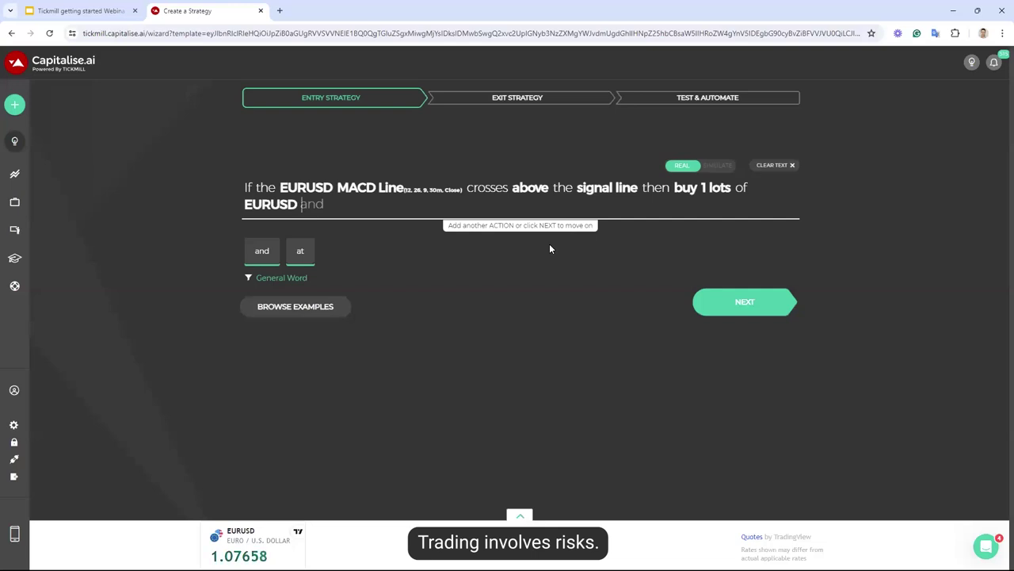
Replace the buy action with 'and if EURUSD MACD Line' using a 30m bar period
{"action": "key", "text": "BackSpace"}
{"action": "key", "text": "BackSpace"}
{"action": "key", "text": "BackSpace"}
{"action": "key", "text": "BackSpace"}
{"action": "key", "text": "BackSpace"}
{"action": "key", "text": "BackSpace"}
{"action": "key", "text": "BackSpace"}
{"action": "key", "text": "BackSpace"}
{"action": "key", "text": "BackSpace"}
{"action": "key", "text": "BackSpace"}
{"action": "key", "text": "BackSpace"}
{"action": "key", "text": "BackSpace"}
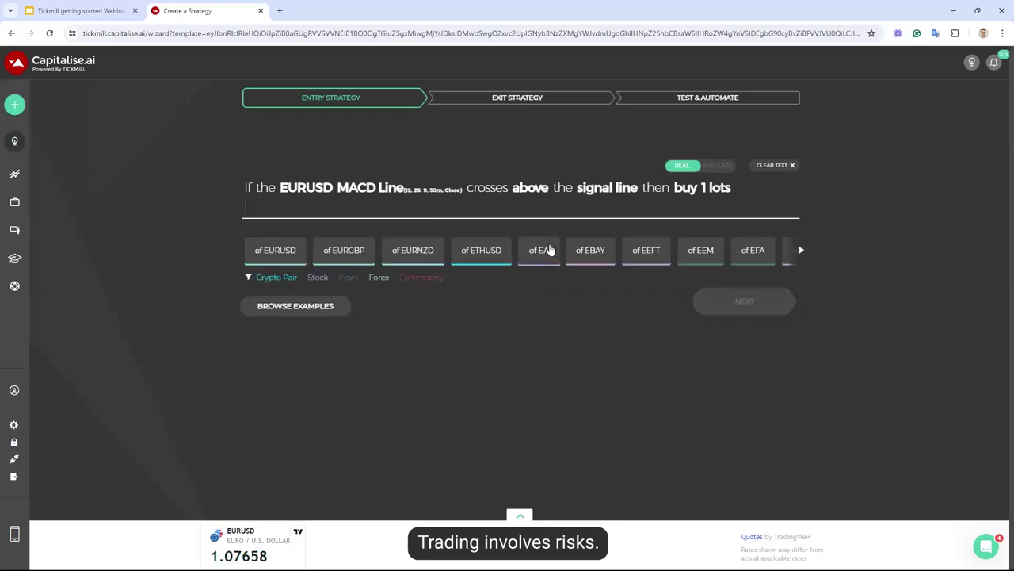
{"action": "key", "text": "BackSpace"}
{"action": "key", "text": "BackSpace"}
{"action": "key", "text": "BackSpace"}
{"action": "key", "text": "BackSpace"}
{"action": "key", "text": "BackSpace"}
{"action": "key", "text": "BackSpace"}
{"action": "key", "text": "BackSpace"}
{"action": "key", "text": "BackSpace"}
{"action": "key", "text": "BackSpace"}
{"action": "key", "text": "BackSpace"}
{"action": "key", "text": "BackSpace"}
{"action": "key", "text": "BackSpace"}
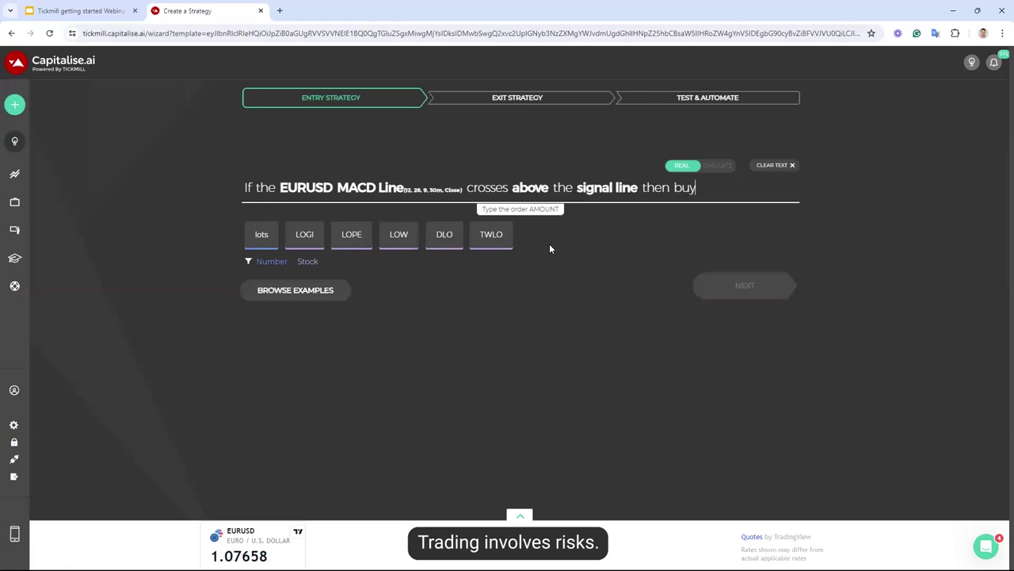
{"action": "key", "text": "BackSpace"}
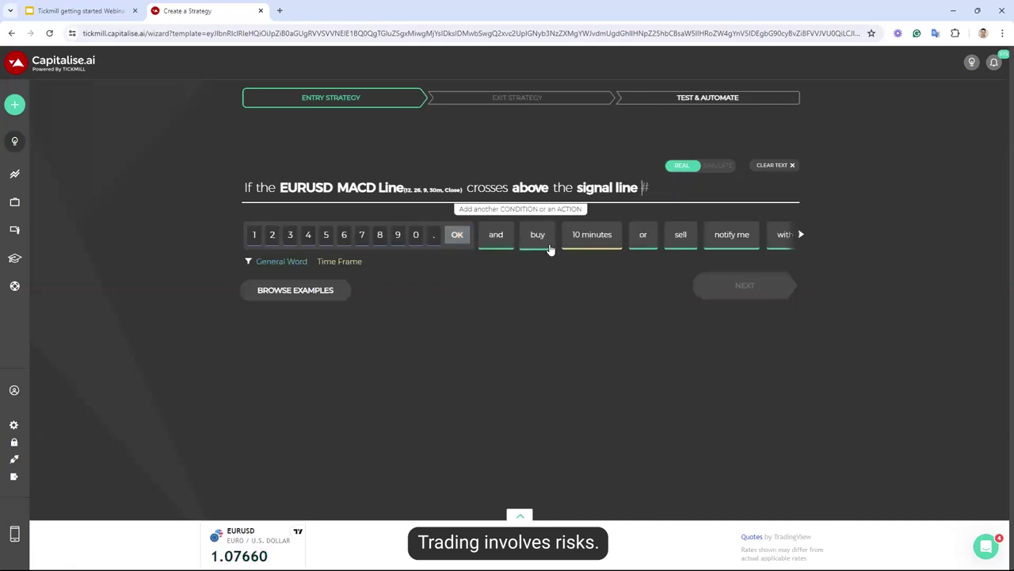
{"action": "type", "text": "and if eurusd MACD"}
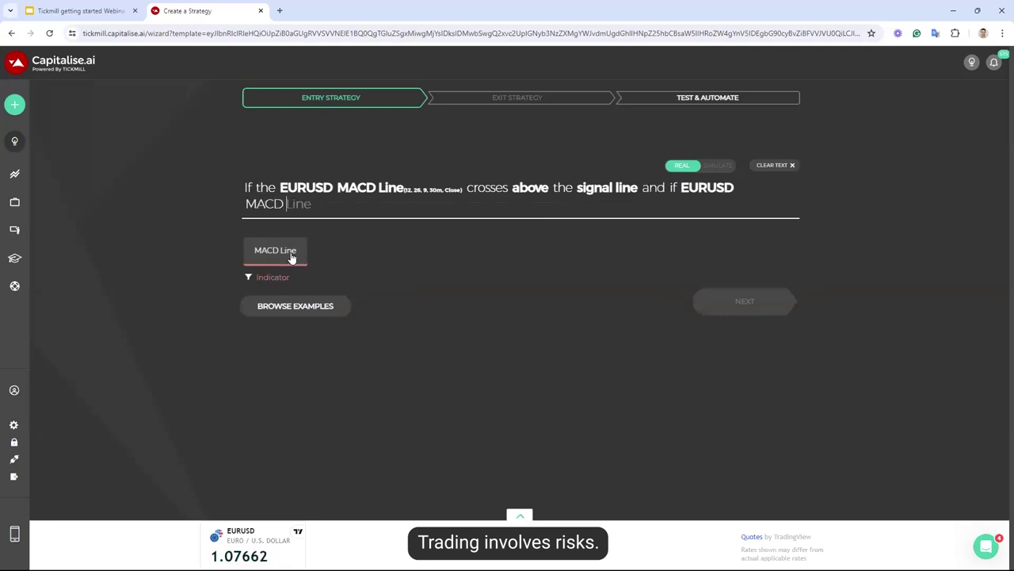
{"action": "left_click", "coordinate": [290, 256]}
{"action": "left_click", "coordinate": [302, 175]}
{"action": "left_click", "coordinate": [384, 250]}
{"action": "left_click", "coordinate": [428, 334]}
Finish with 'is below 0 then buy 1 lots of EURUSD' and proceed to the exit step
{"action": "type", "text": "is below 0 "}
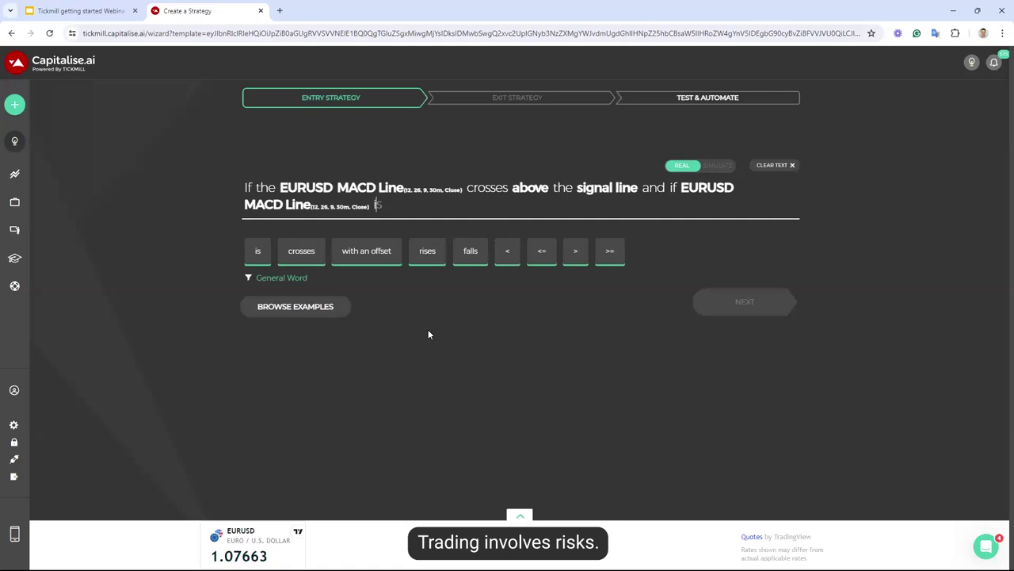
{"action": "type", "text": "th"}
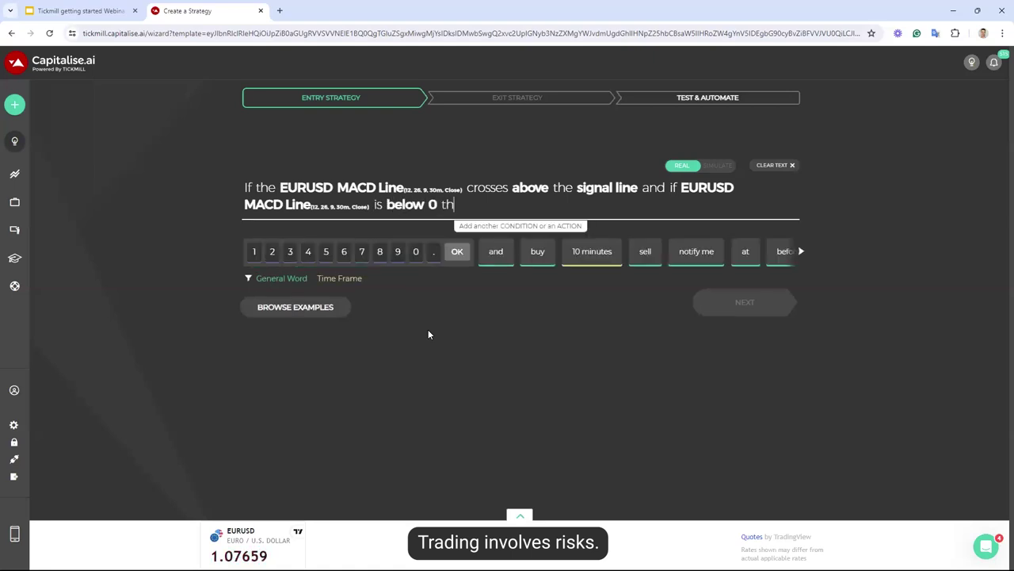
{"action": "type", "text": "en buy 1 lots"}
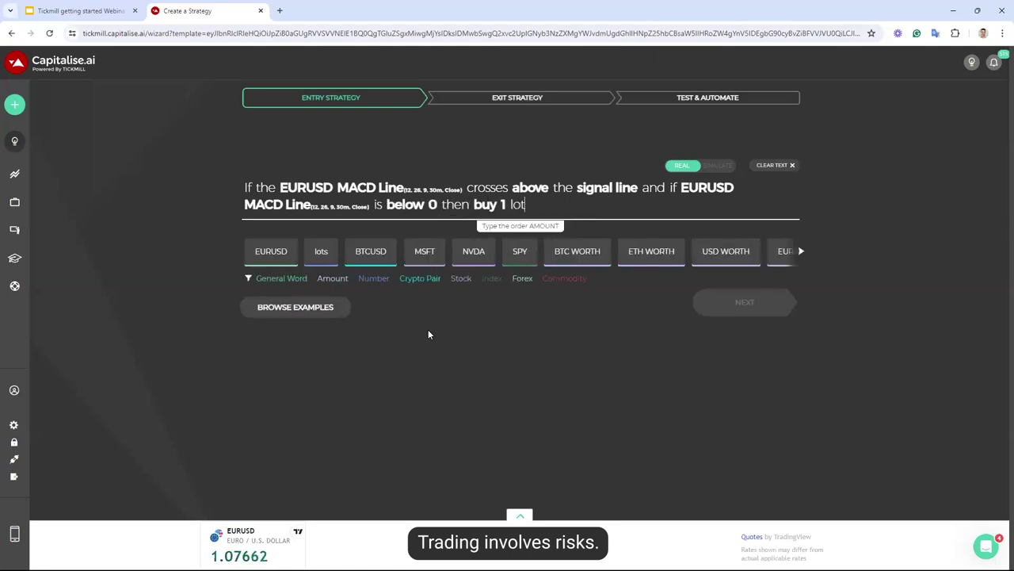
{"action": "key", "text": "Tab"}
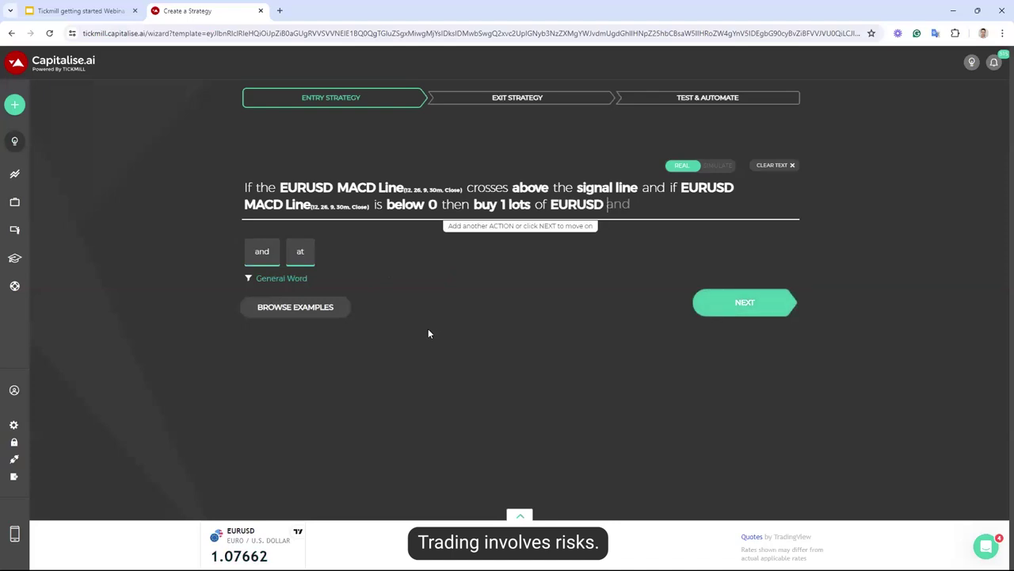
{"action": "left_click", "coordinate": [743, 303]}
Advance to Test & Automate and start a backtest of the edited BUY EURUSD MACD strategy
{"action": "left_click", "coordinate": [745, 317]}
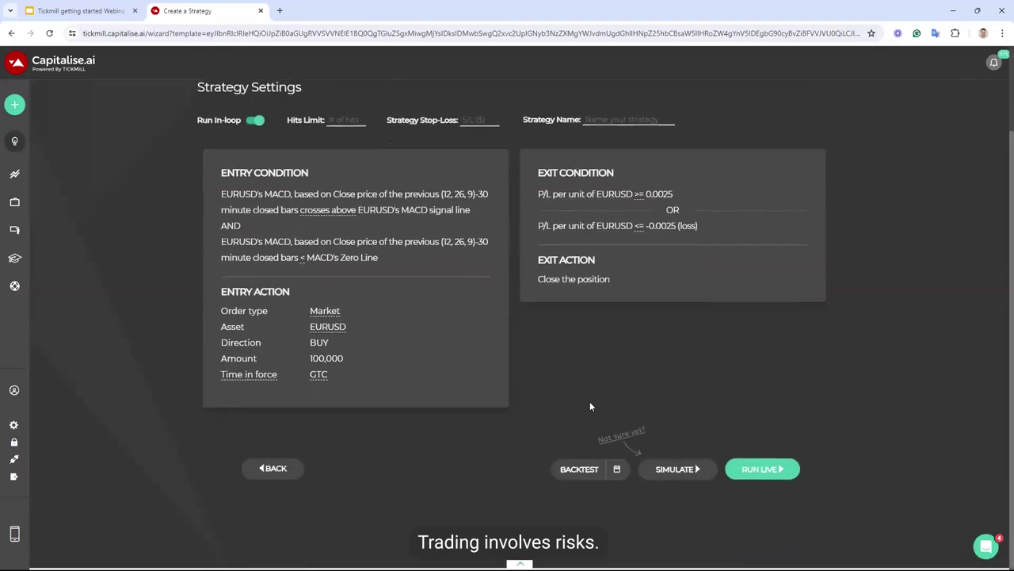
{"action": "left_click", "coordinate": [574, 468]}
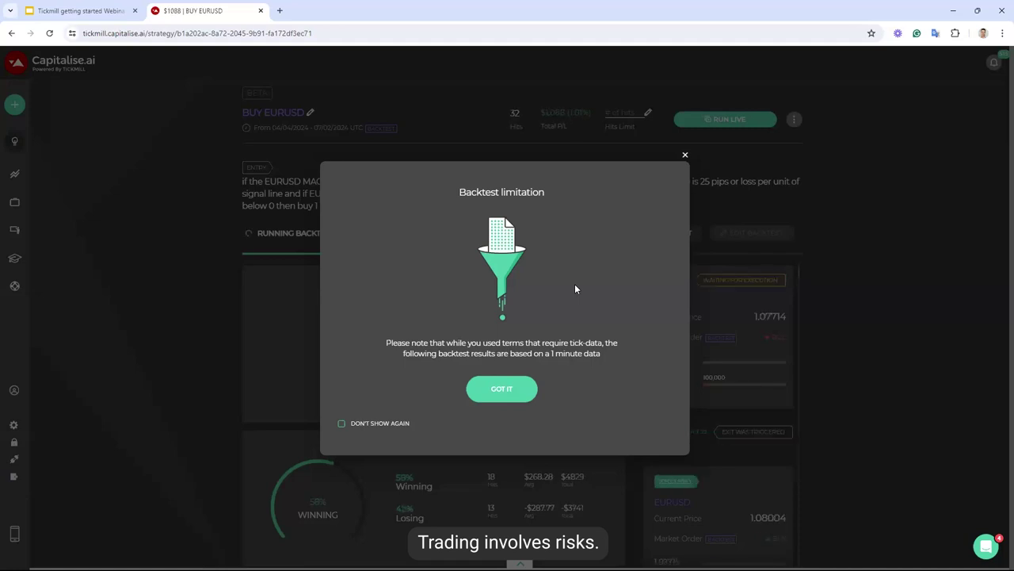
Dismiss the tick-data limitation notice and let the backtest finish at 44 hits and $1,548 P/L
{"action": "left_click", "coordinate": [509, 388]}
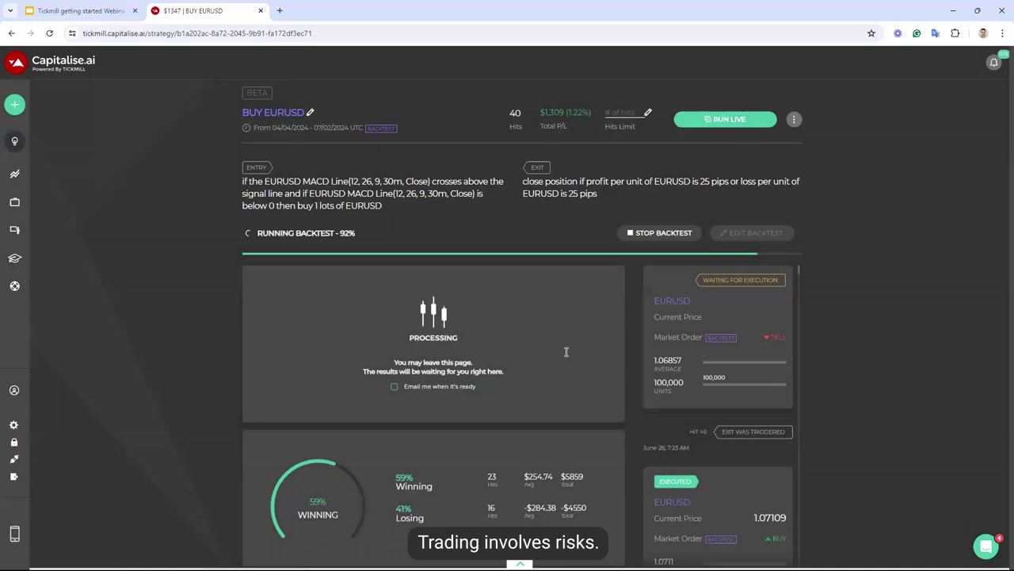
{"action": "scroll", "coordinate": [506, 411], "scroll_direction": "down", "scroll_amount": 1}
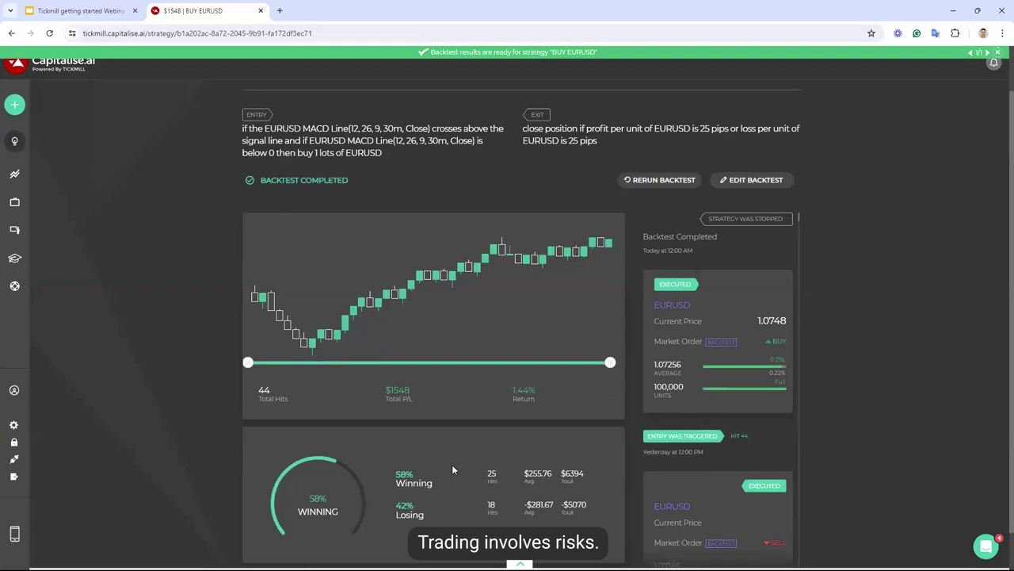
{"action": "scroll", "coordinate": [452, 465], "scroll_direction": "up", "scroll_amount": 1}
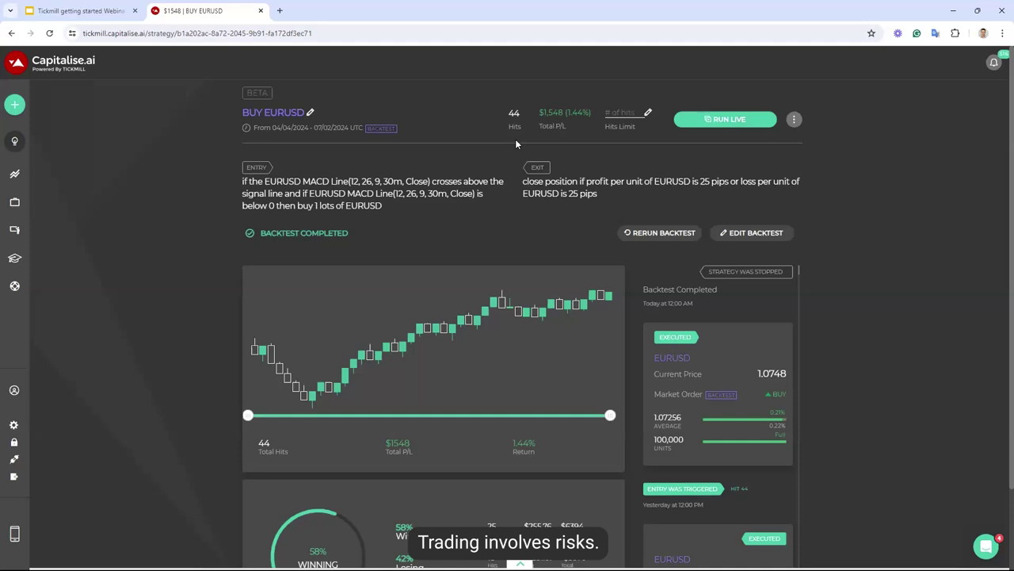
{"action": "left_click", "coordinate": [520, 564]}
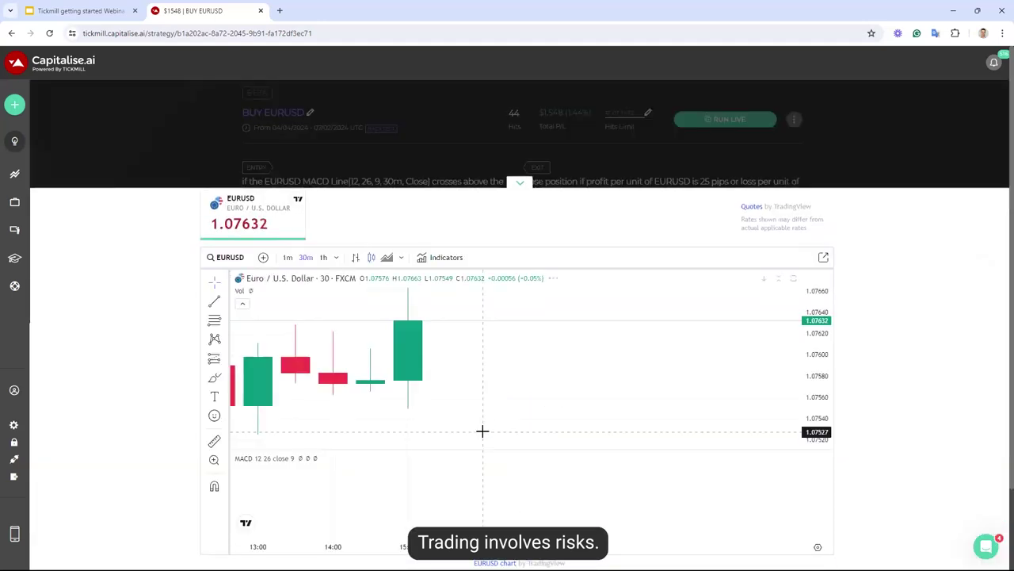
{"action": "scroll", "coordinate": [483, 417], "scroll_direction": "down", "scroll_amount": 5}
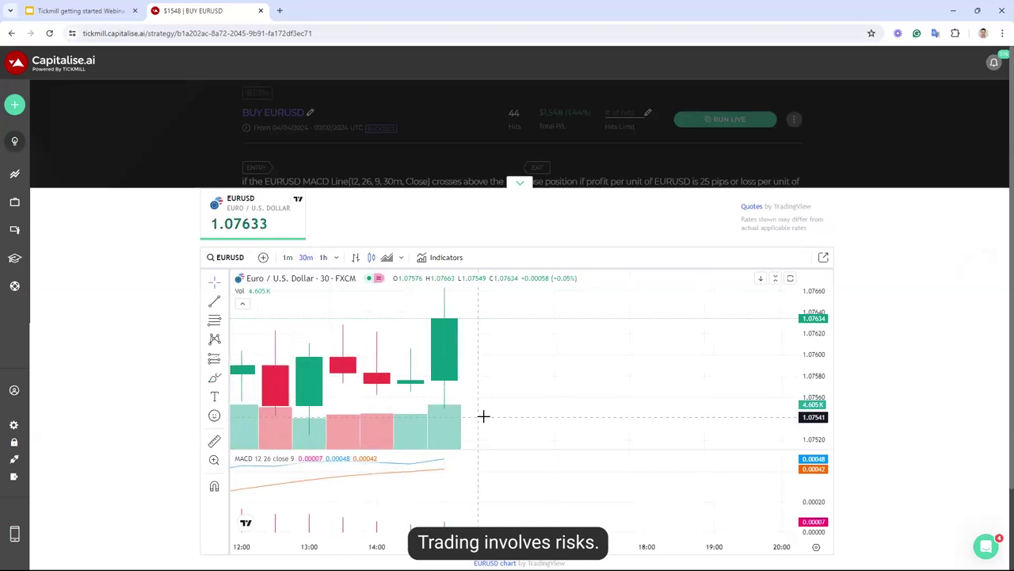
{"action": "scroll", "coordinate": [484, 415], "scroll_direction": "down", "scroll_amount": 4}
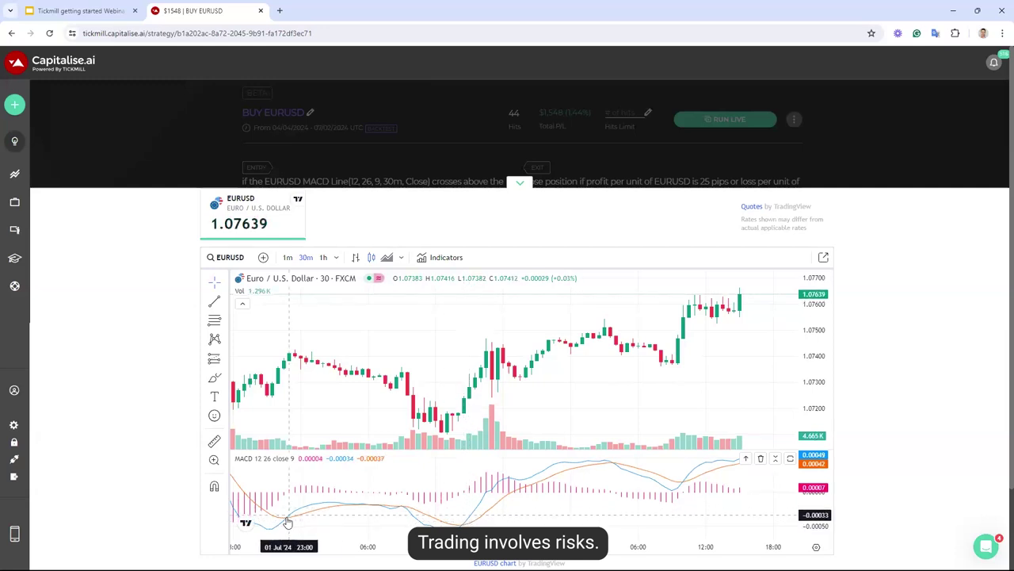
{"action": "scroll", "coordinate": [288, 518], "scroll_direction": "down", "scroll_amount": 3}
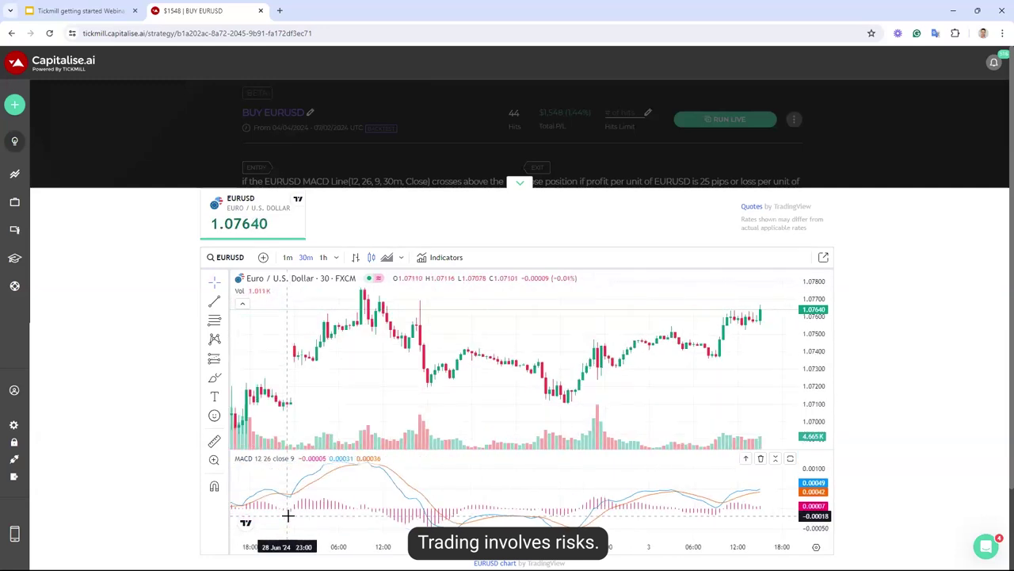
{"action": "left_click", "coordinate": [520, 183]}
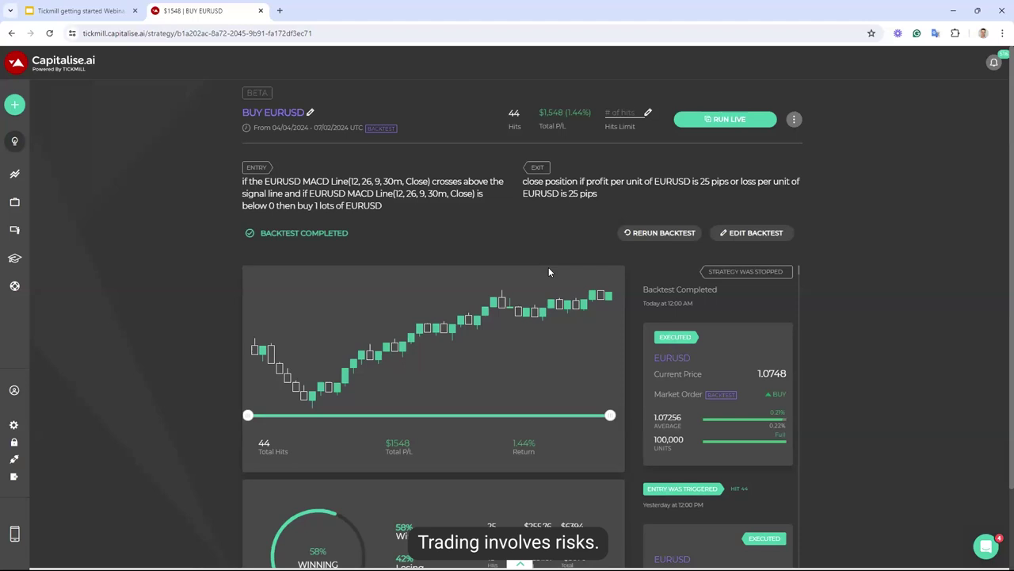
Clone the revised BUY EURUSD strategy and start the copy live in SIMULATE mode
{"action": "left_click", "coordinate": [794, 119]}
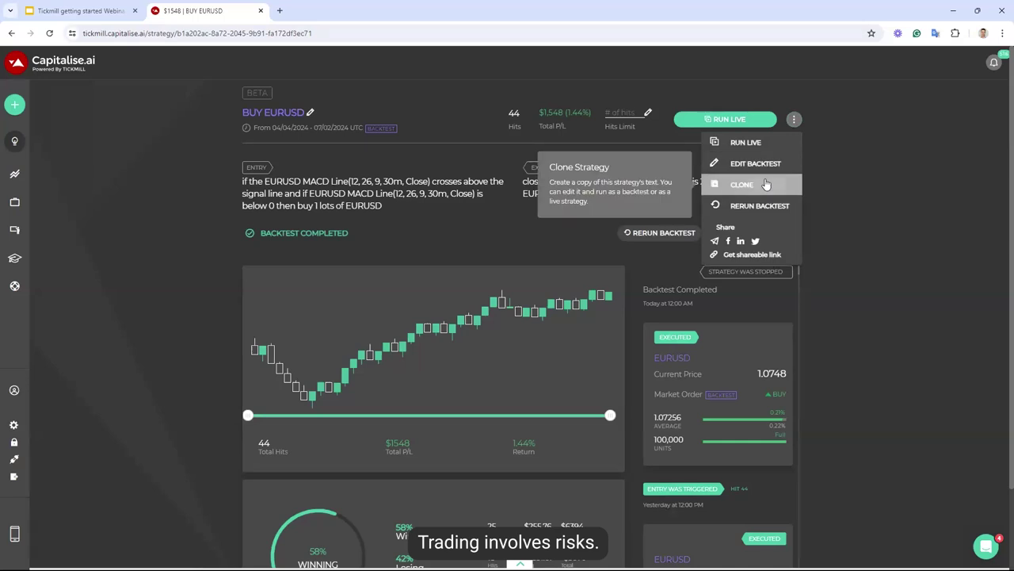
{"action": "left_click", "coordinate": [766, 184]}
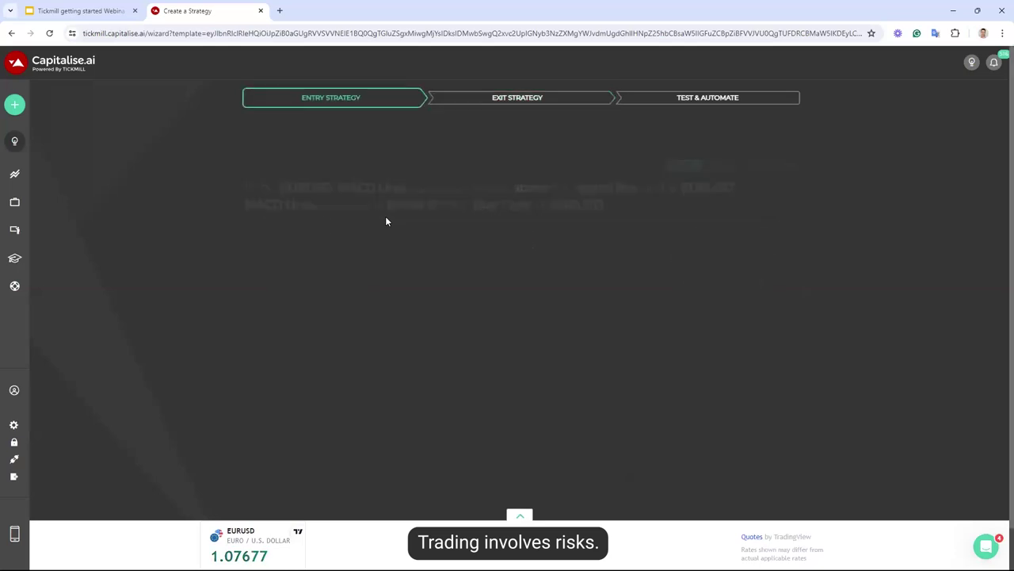
{"action": "left_click", "coordinate": [729, 307]}
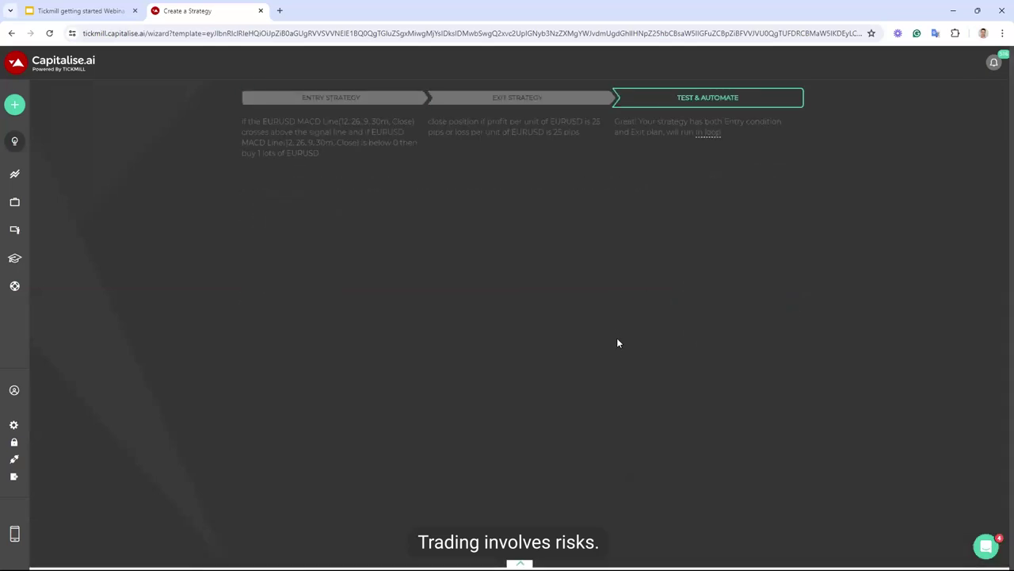
{"action": "scroll", "coordinate": [618, 340], "scroll_direction": "down", "scroll_amount": 2}
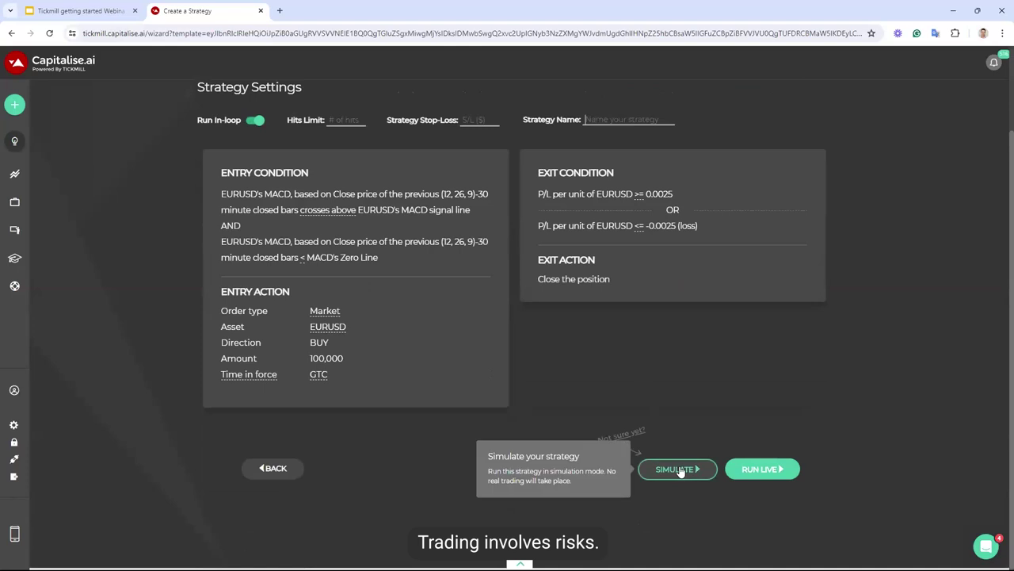
{"action": "left_click", "coordinate": [680, 471]}
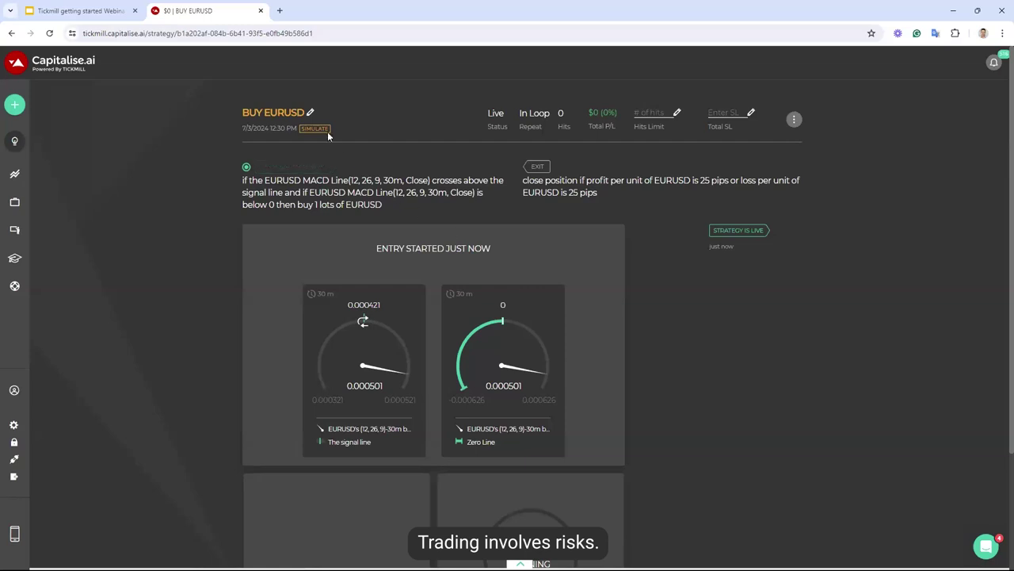
Highlight the SIMULATE tag and bring up the strategy's stop, edit, clone, run live and share actions
{"action": "left_click_drag", "start_coordinate": [330, 129], "coordinate": [301, 129]}
{"action": "left_click", "coordinate": [795, 119]}
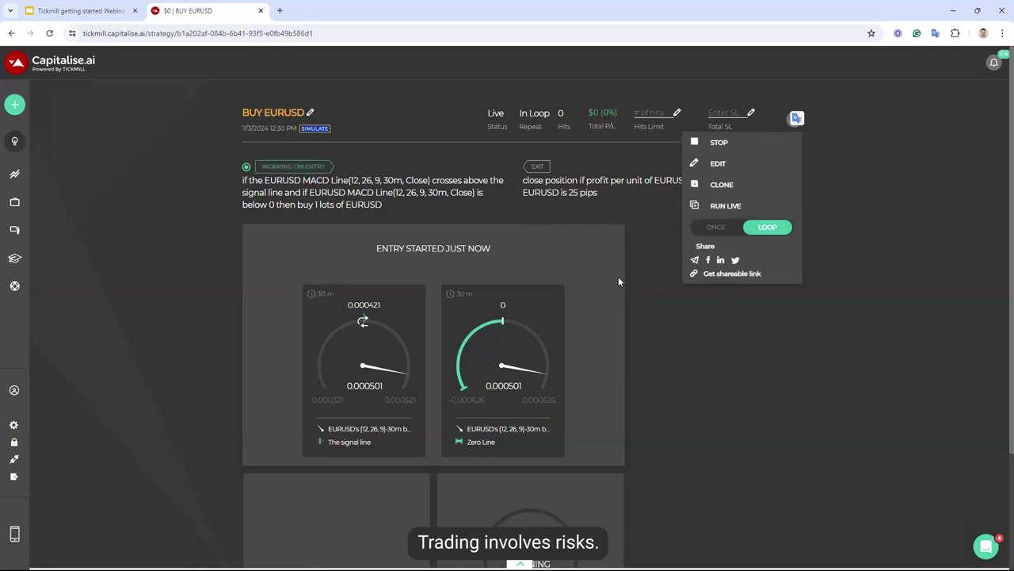
Close the actions menu and review the strategy's entry and exit rules
{"action": "triple_click", "coordinate": [361, 198]}
{"action": "triple_click", "coordinate": [567, 200]}
{"action": "left_click", "coordinate": [642, 264]}
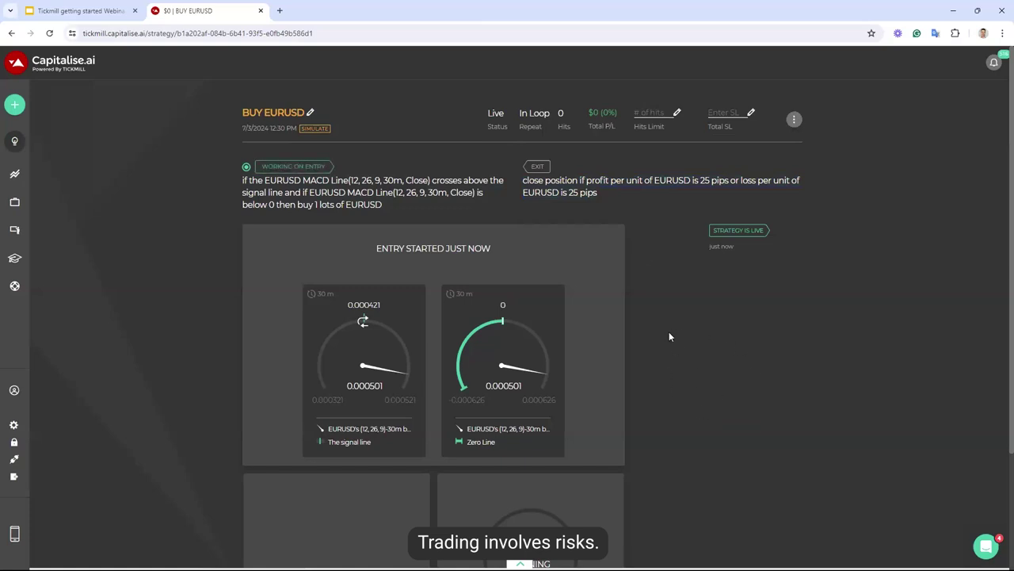
{"action": "scroll", "coordinate": [668, 337], "scroll_direction": "down", "scroll_amount": 2}
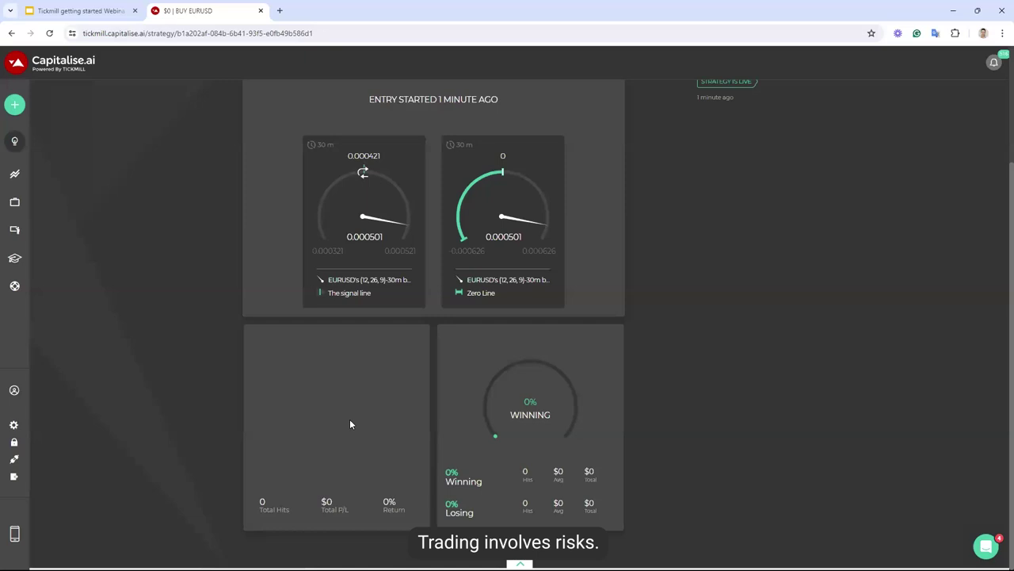
{"action": "scroll", "coordinate": [389, 385], "scroll_direction": "up", "scroll_amount": 2}
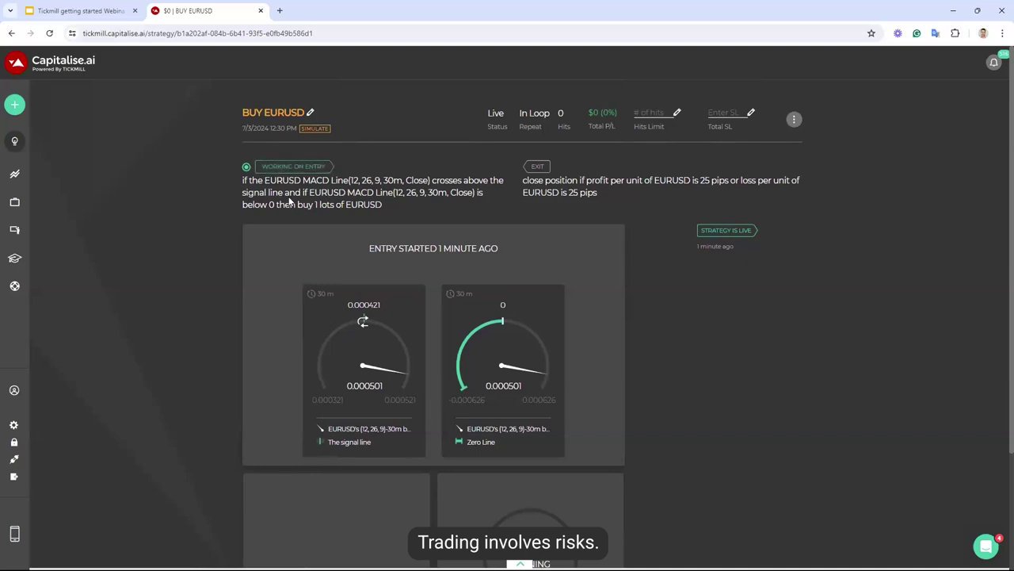
Check the MACD signal-line crossover condition and gauge, then expand the EURUSD 30-minute chart
{"action": "mouse_move", "coordinate": [267, 180]}
{"action": "left_mouse_down"}
{"action": "mouse_move", "coordinate": [410, 179]}
{"action": "mouse_move", "coordinate": [391, 192]}
{"action": "mouse_move", "coordinate": [270, 192]}
{"action": "mouse_move", "coordinate": [281, 193]}
{"action": "left_mouse_up"}
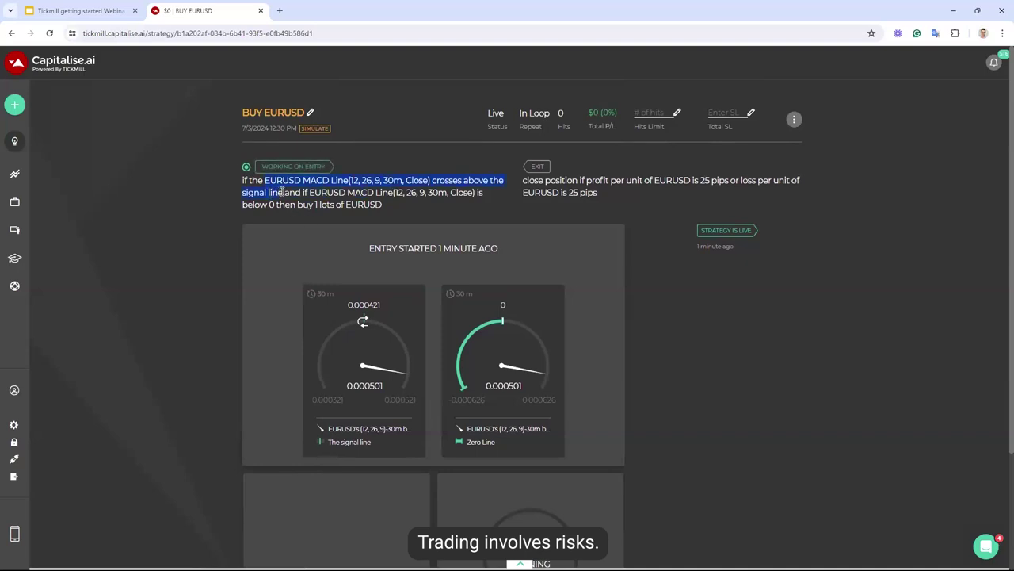
{"action": "left_click", "coordinate": [329, 428]}
{"action": "triple_click", "coordinate": [395, 427]}
{"action": "left_click", "coordinate": [520, 564]}
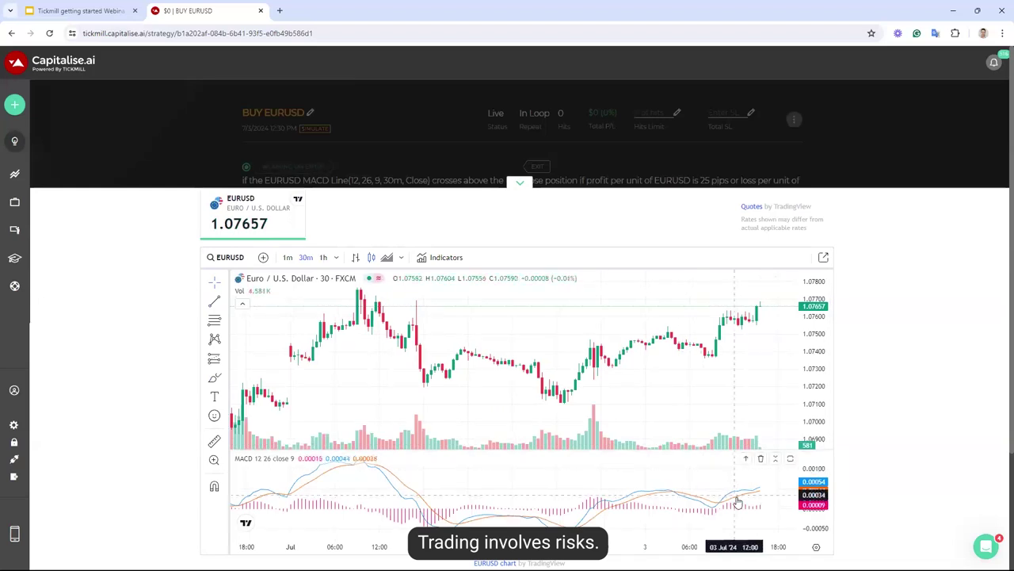
Zoom into the EURUSD chart, then collapse it to show MACD 0.000501 against signal 0.000421
{"action": "scroll", "coordinate": [737, 501], "scroll_direction": "up", "scroll_amount": 5}
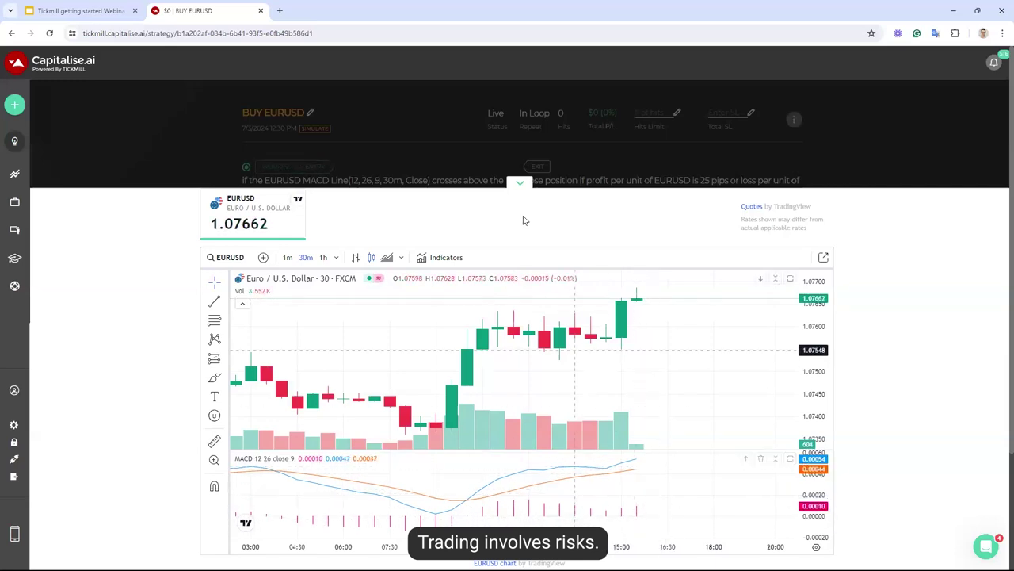
{"action": "left_click", "coordinate": [521, 188]}
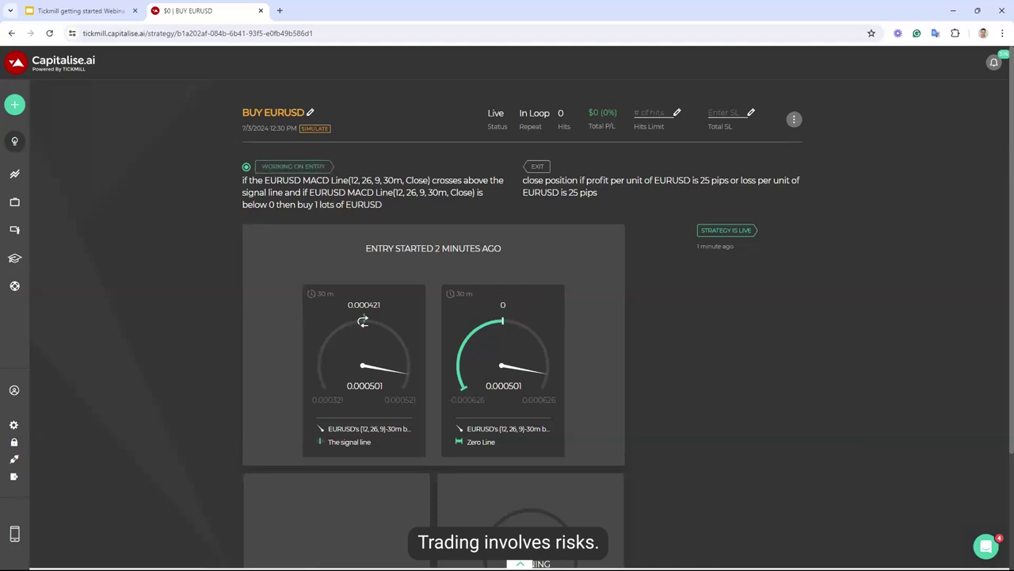
Open Browse Examples and keep the live examples sorted by Return
{"action": "left_click", "coordinate": [29, 143]}
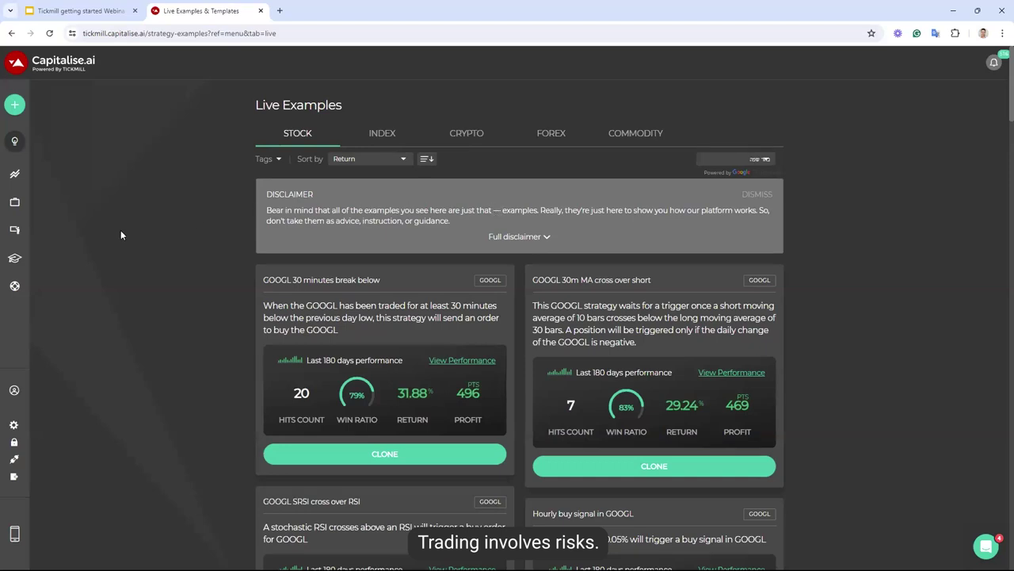
{"action": "left_click", "coordinate": [365, 161]}
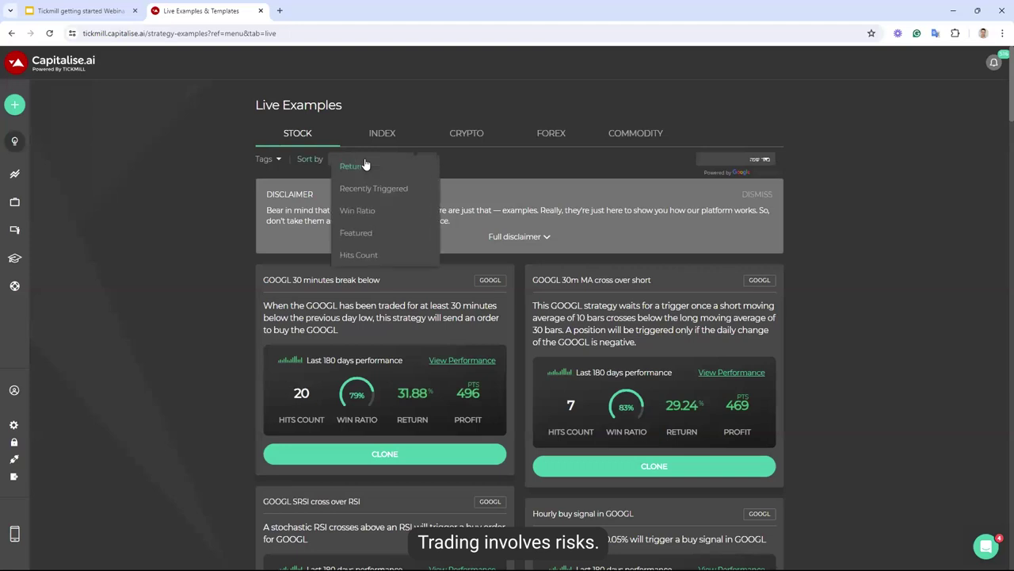
{"action": "left_click", "coordinate": [464, 164]}
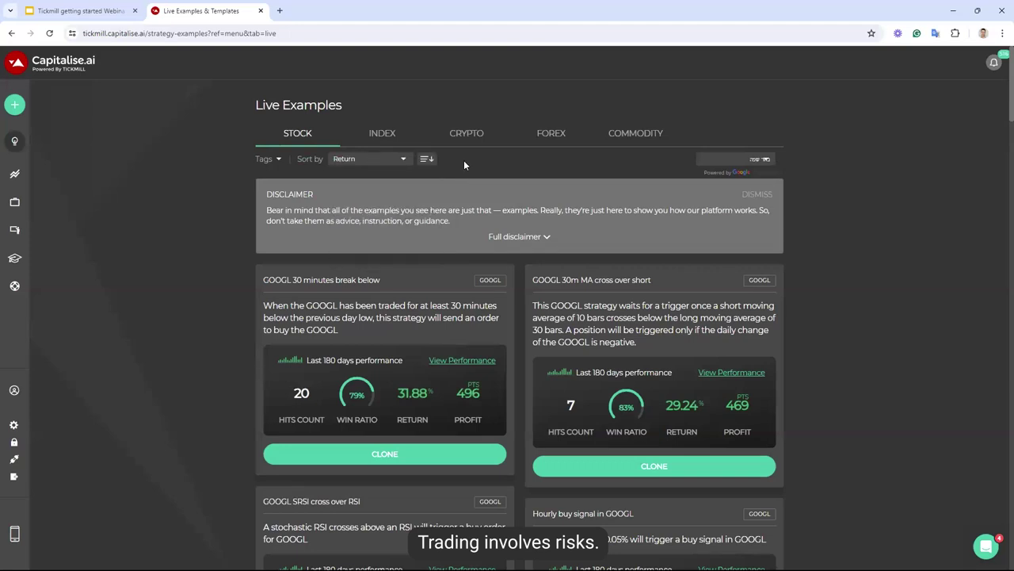
{"action": "scroll", "coordinate": [464, 160], "scroll_direction": "down", "scroll_amount": 1}
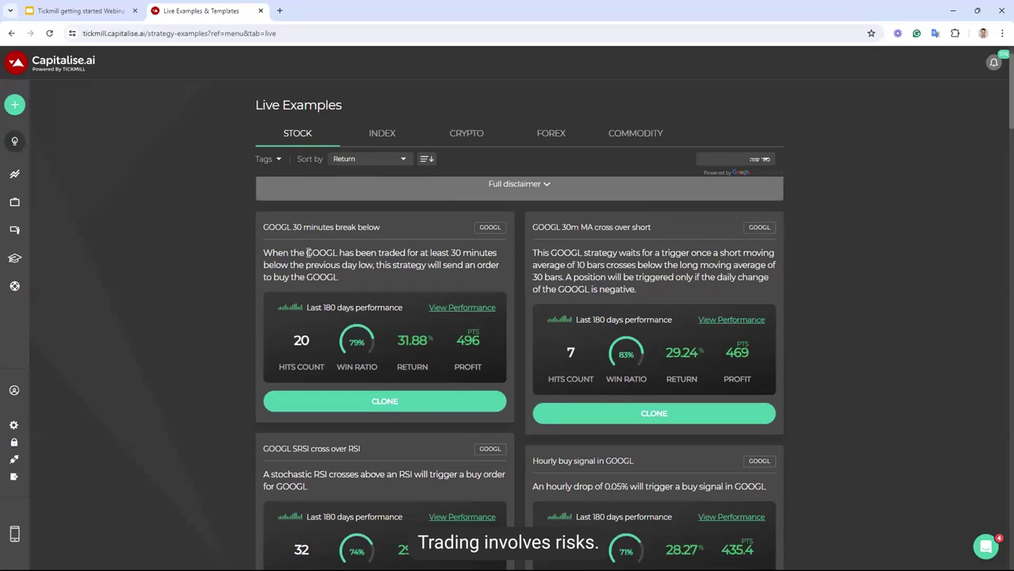
Review the GOOGL 30 minutes break below card's conditions, 79% win ratio and 31.88% return, then open its performance
{"action": "left_click_drag", "start_coordinate": [308, 252], "coordinate": [496, 252]}
{"action": "left_click_drag", "start_coordinate": [264, 266], "coordinate": [374, 266]}
{"action": "left_click", "coordinate": [309, 339]}
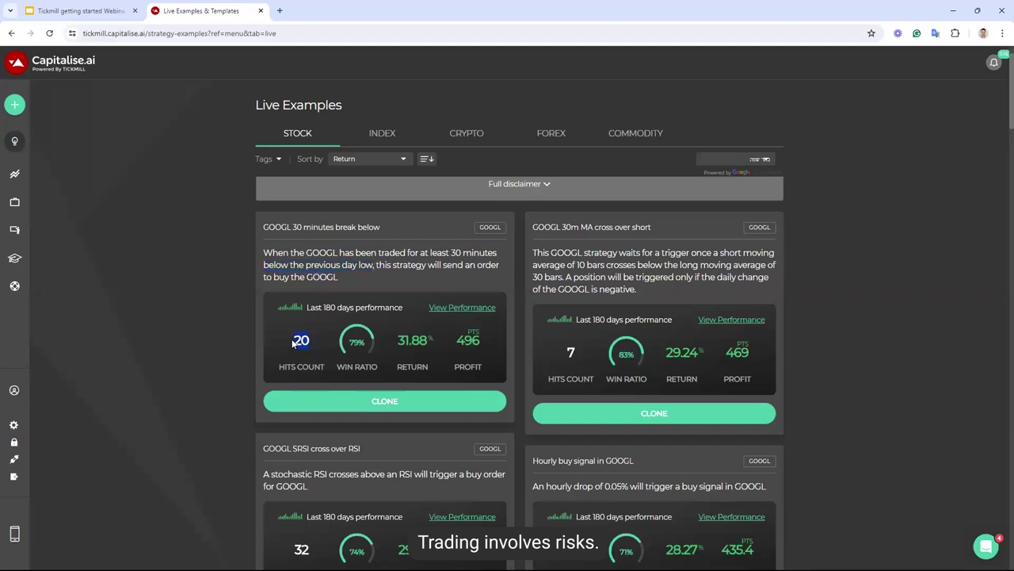
{"action": "double_click", "coordinate": [352, 341]}
{"action": "left_click_drag", "start_coordinate": [429, 341], "coordinate": [397, 343]}
{"action": "left_click", "coordinate": [458, 314]}
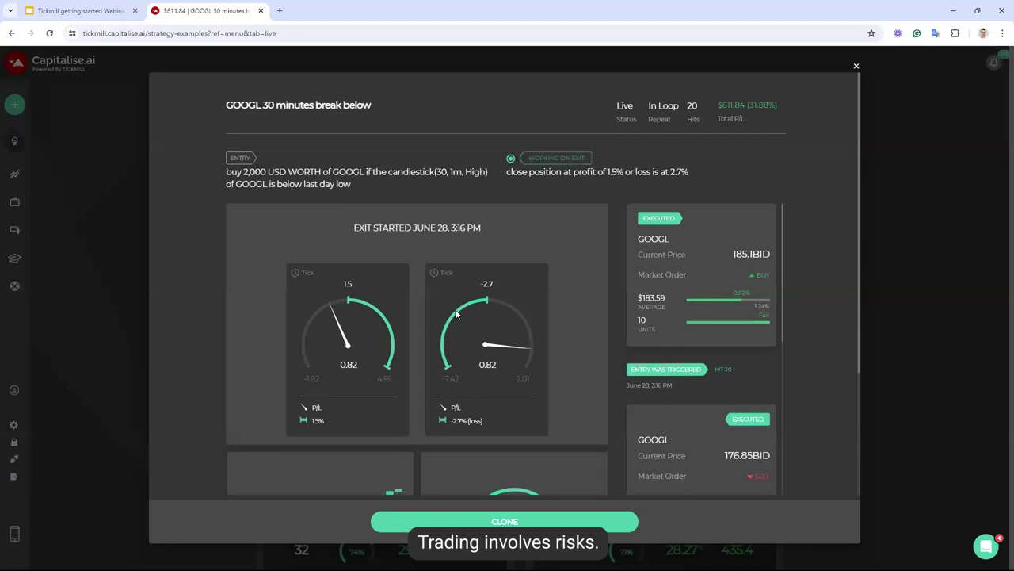
Review the GOOGL example's entry and exit rules, then clone it into a new strategy draft
{"action": "triple_click", "coordinate": [340, 176]}
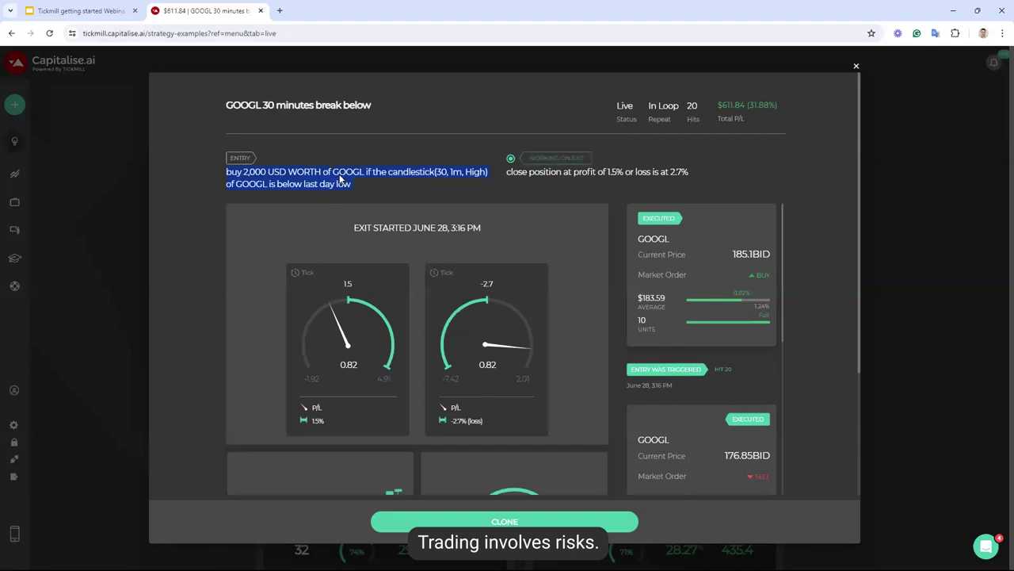
{"action": "triple_click", "coordinate": [625, 172]}
{"action": "left_click", "coordinate": [552, 245]}
{"action": "scroll", "coordinate": [553, 245], "scroll_direction": "down", "scroll_amount": 2}
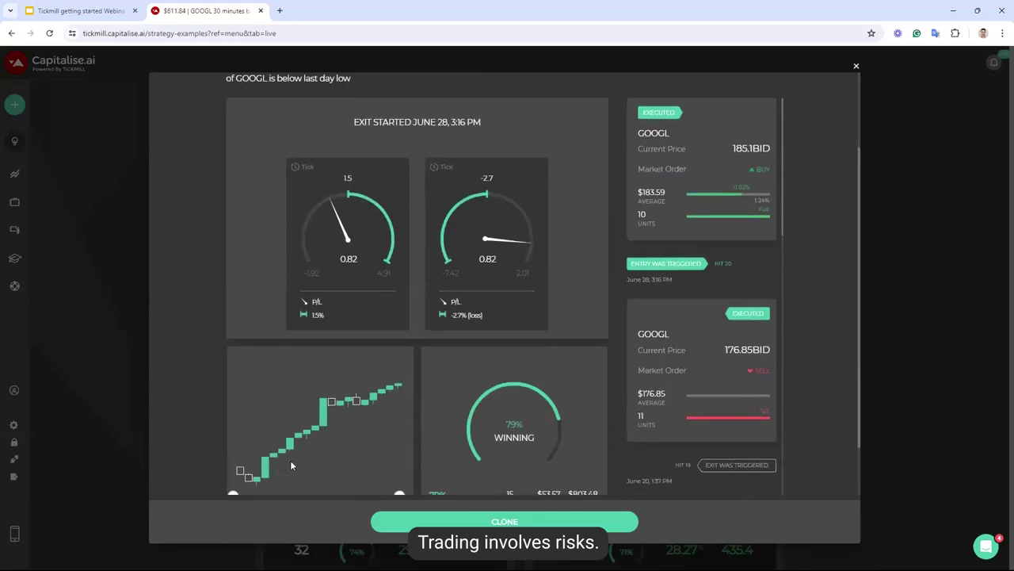
{"action": "scroll", "coordinate": [380, 428], "scroll_direction": "down", "scroll_amount": 1}
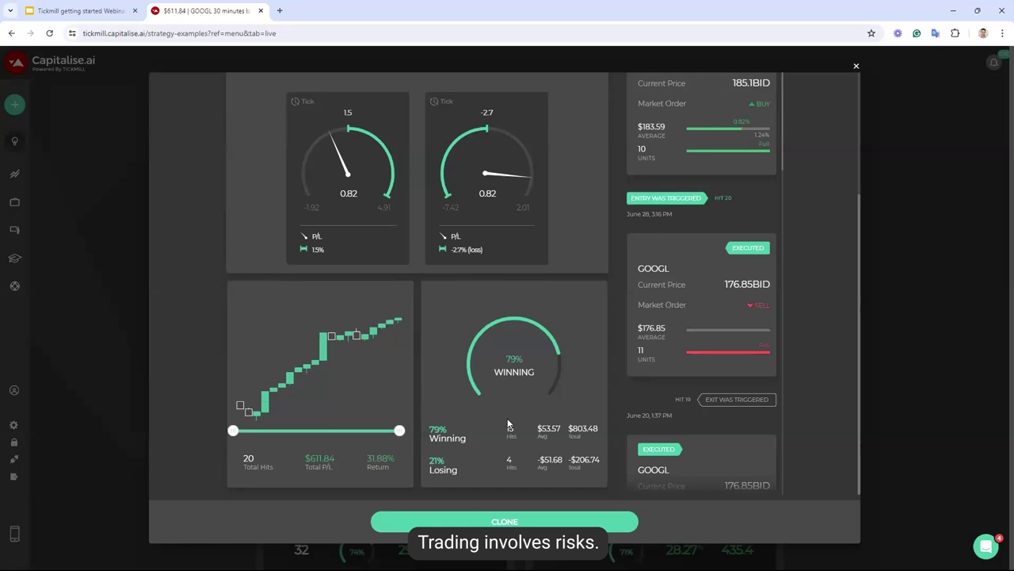
{"action": "left_click", "coordinate": [519, 521]}
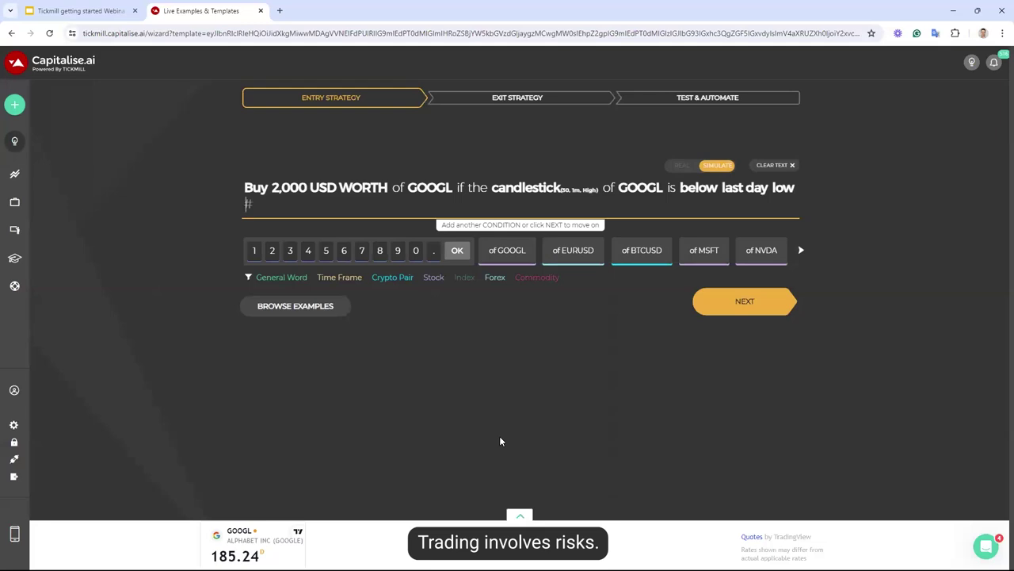
Switch the cloned BUY GOOGL strategy from SIMULATE to REAL and run it live
{"action": "left_click", "coordinate": [677, 166]}
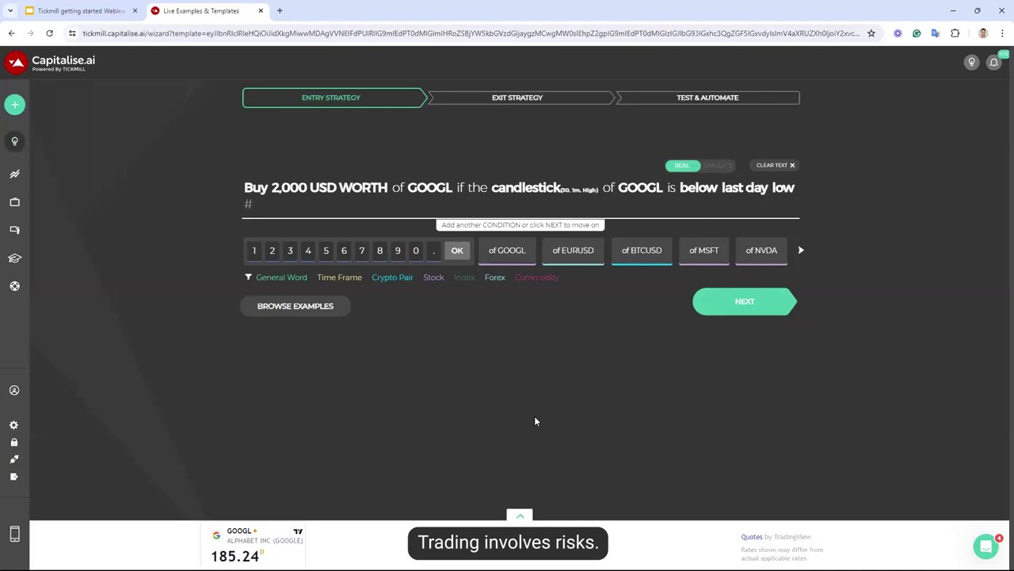
{"action": "left_click", "coordinate": [733, 309]}
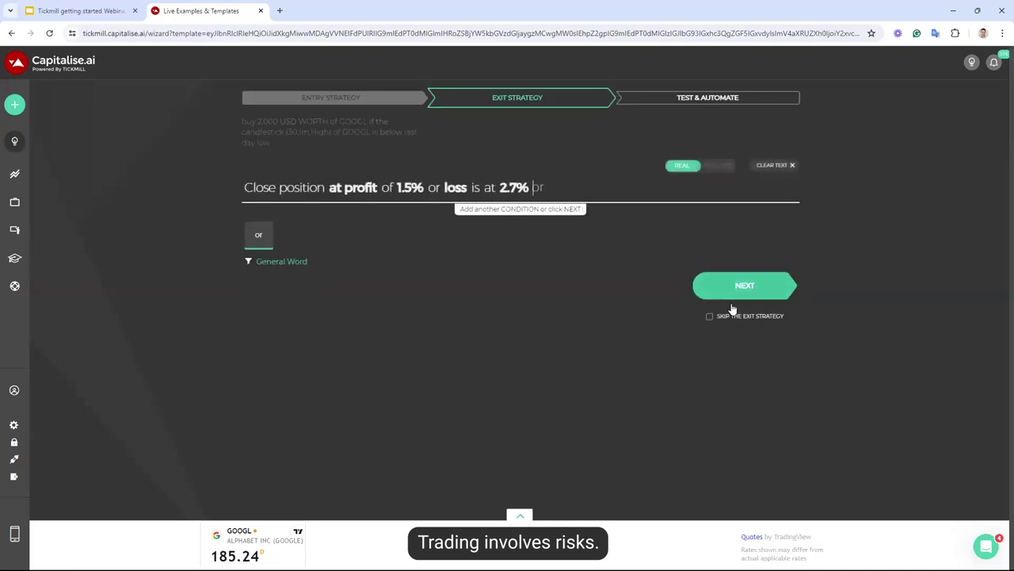
{"action": "left_click", "coordinate": [736, 293]}
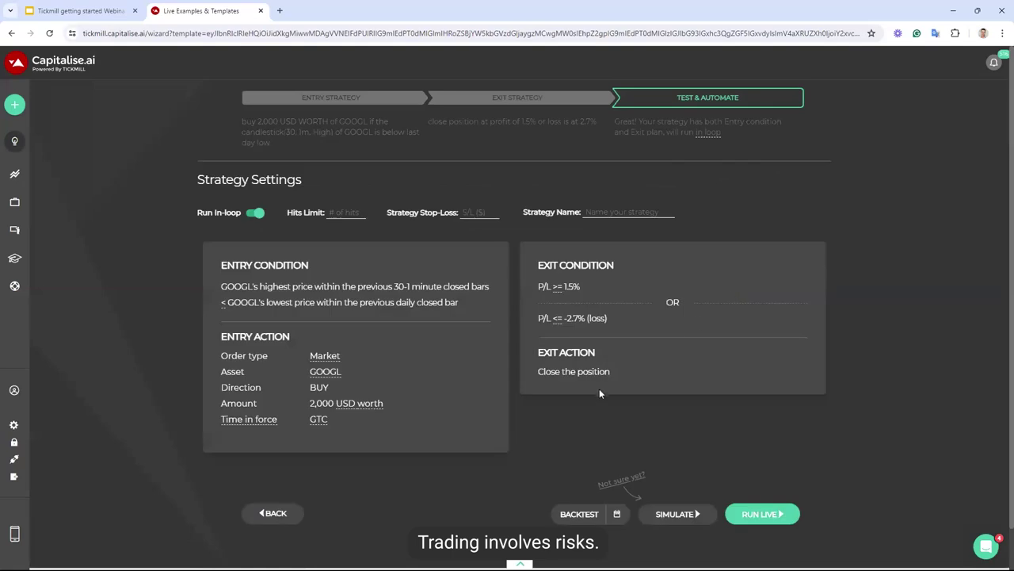
{"action": "scroll", "coordinate": [643, 400], "scroll_direction": "down", "scroll_amount": 1}
{"action": "left_click", "coordinate": [773, 469]}
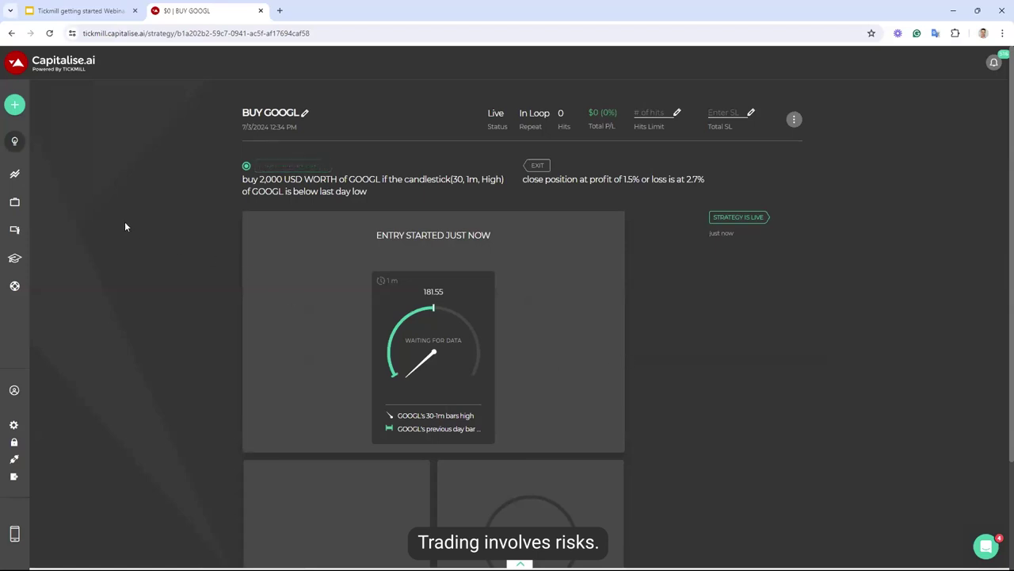
Go to My Strategies, with BUY GOOGL and BUY EURUSD listed first
{"action": "mouse_move", "coordinate": [42, 204]}
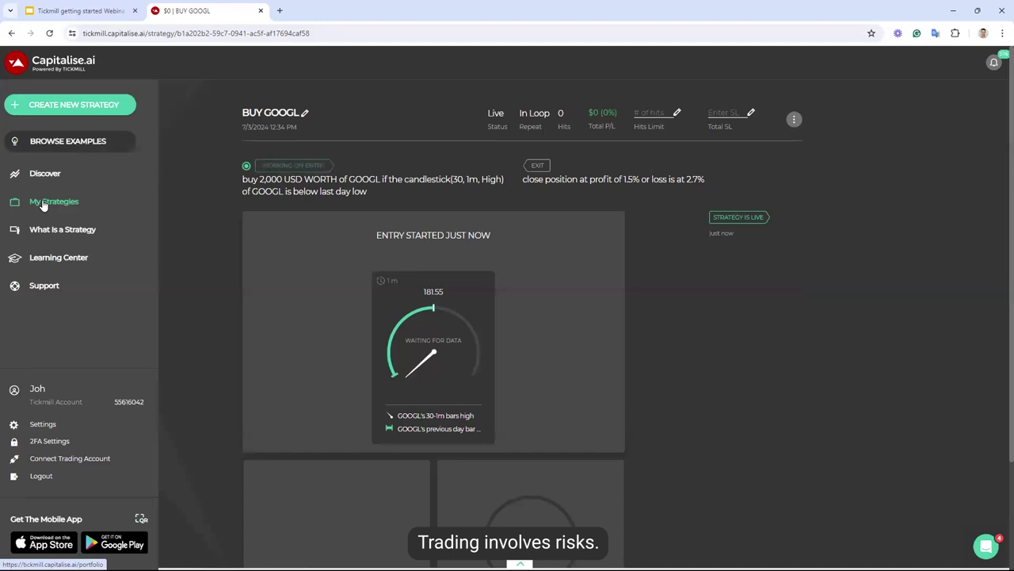
{"action": "left_click", "coordinate": [44, 204]}
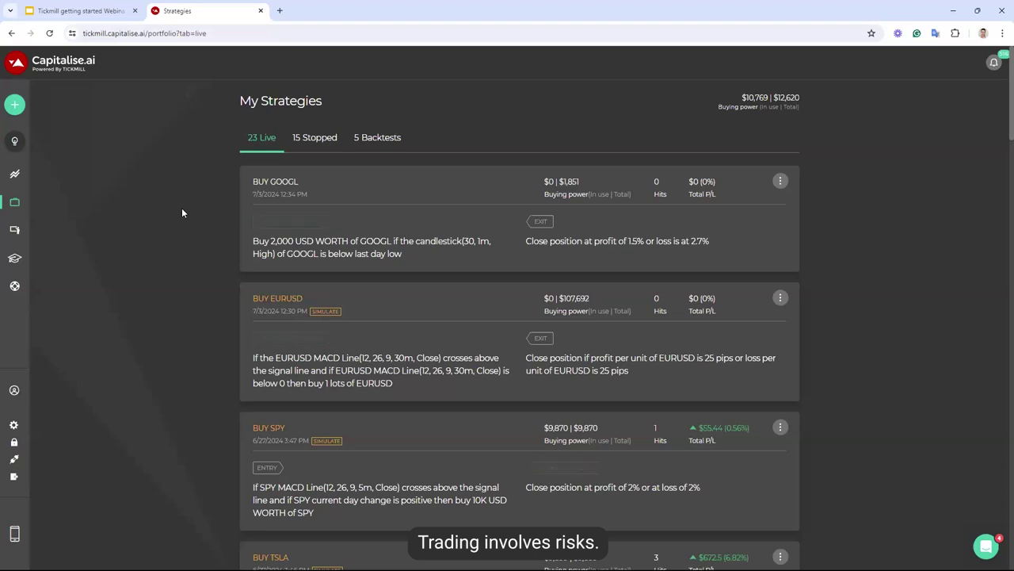
Scroll the live strategies, then open and close the BUY EURUSD card's options without choosing any
{"action": "scroll", "coordinate": [216, 233], "scroll_direction": "down", "scroll_amount": 1}
{"action": "scroll", "coordinate": [215, 232], "scroll_direction": "down", "scroll_amount": 4}
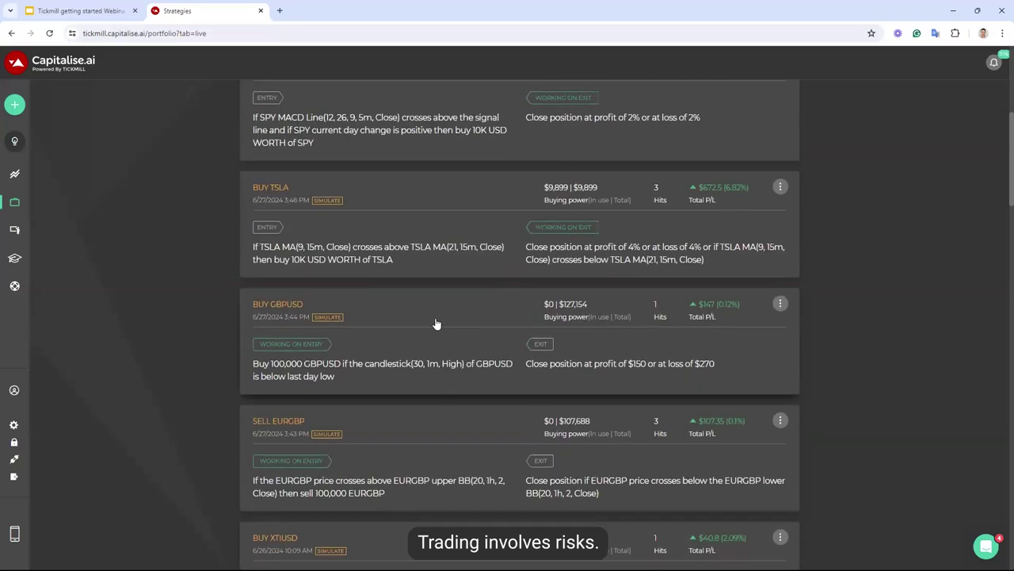
{"action": "scroll", "coordinate": [402, 347], "scroll_direction": "down", "scroll_amount": 1}
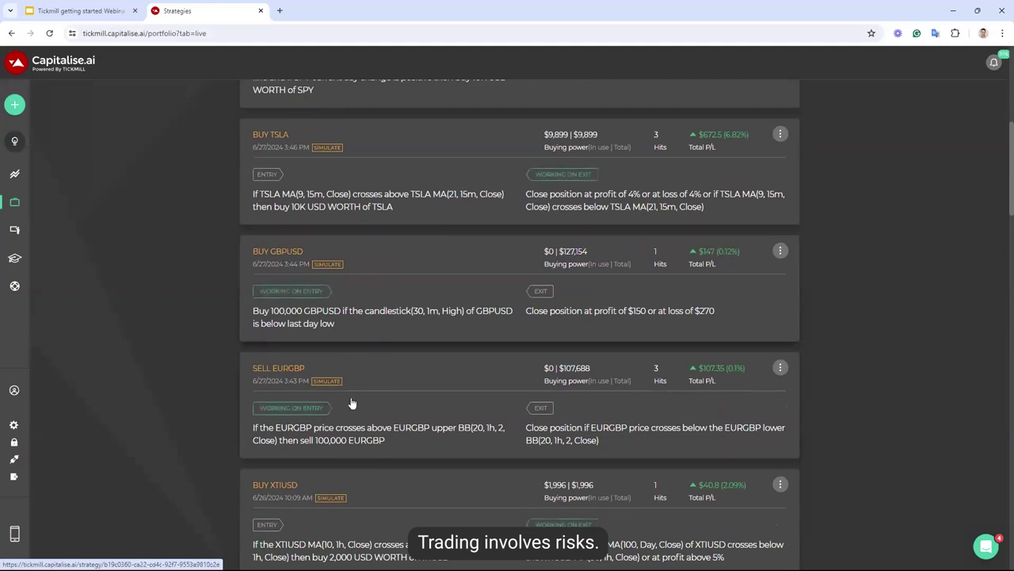
{"action": "scroll", "coordinate": [356, 391], "scroll_direction": "down", "scroll_amount": 2}
{"action": "scroll", "coordinate": [268, 267], "scroll_direction": "up", "scroll_amount": 7}
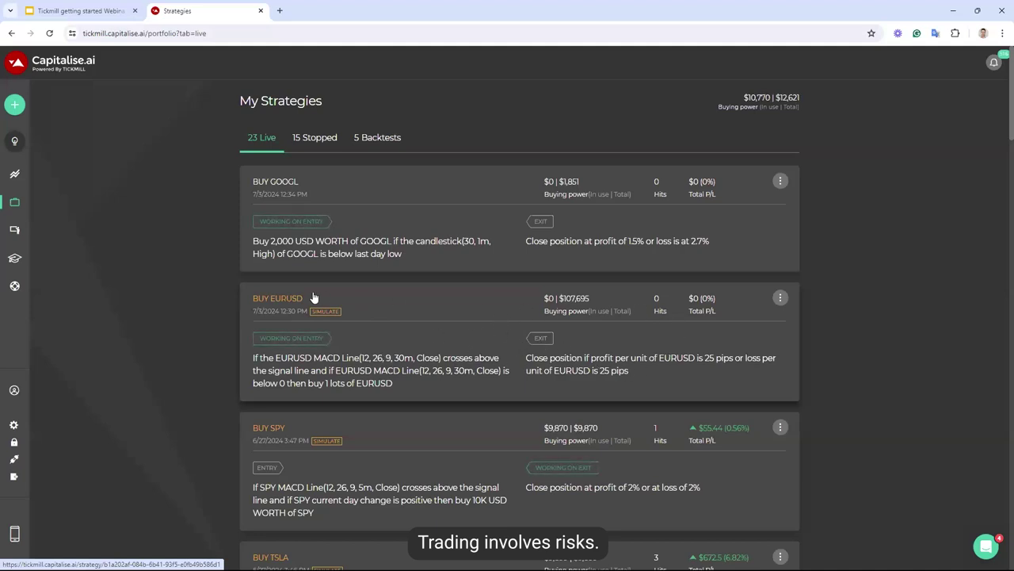
{"action": "left_click", "coordinate": [780, 298]}
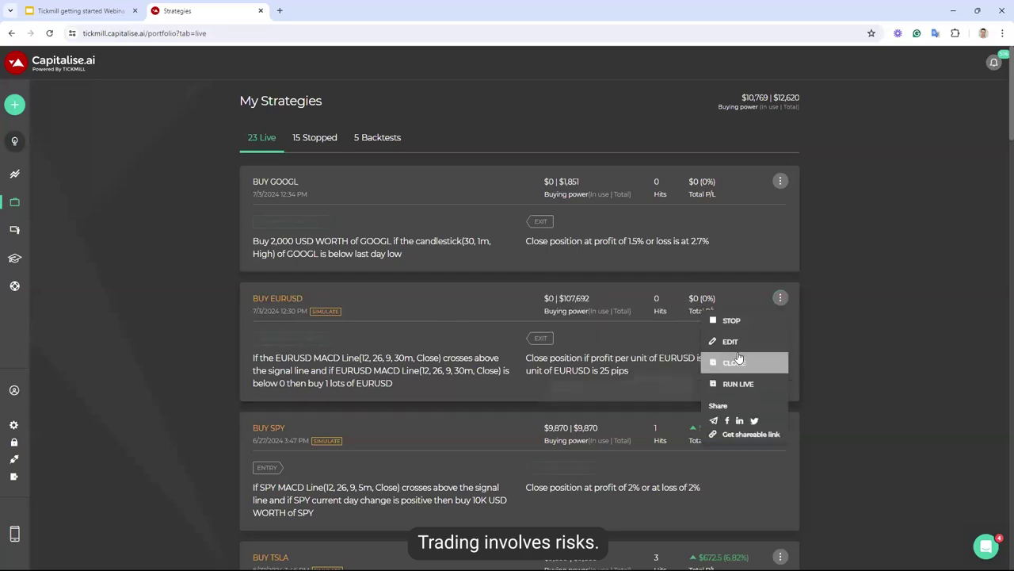
{"action": "left_click", "coordinate": [822, 355]}
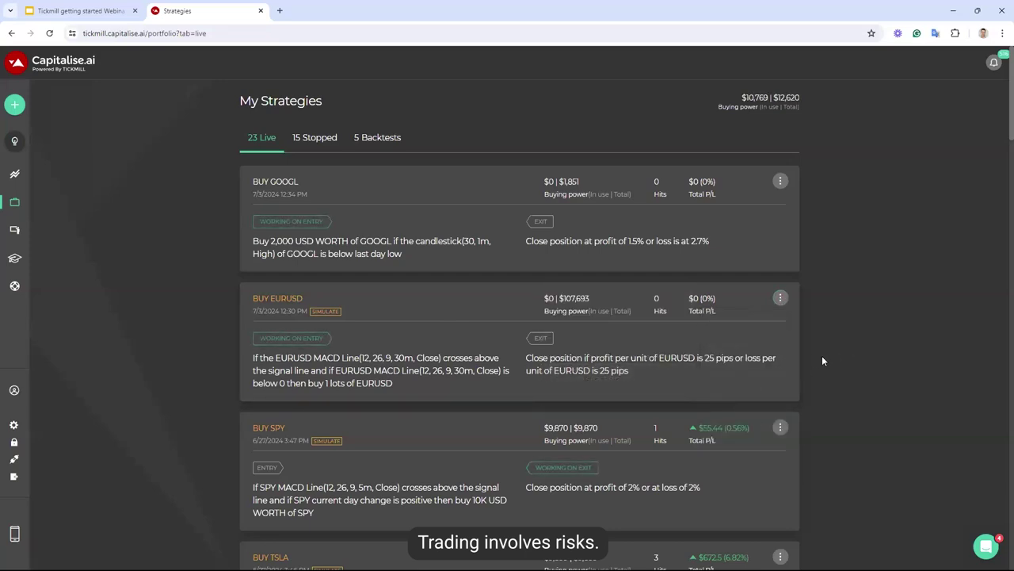
Switch My Strategies to the 5 Backtests list with the two BUY EURUSD runs ($1,548, $264)
{"action": "left_click", "coordinate": [386, 139]}
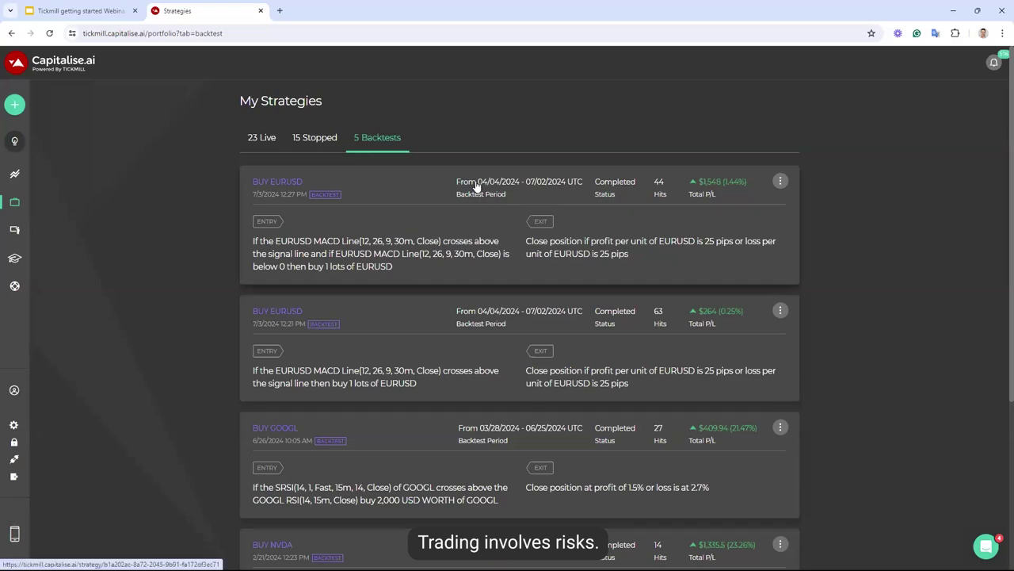
{"action": "mouse_move", "coordinate": [27, 178]}
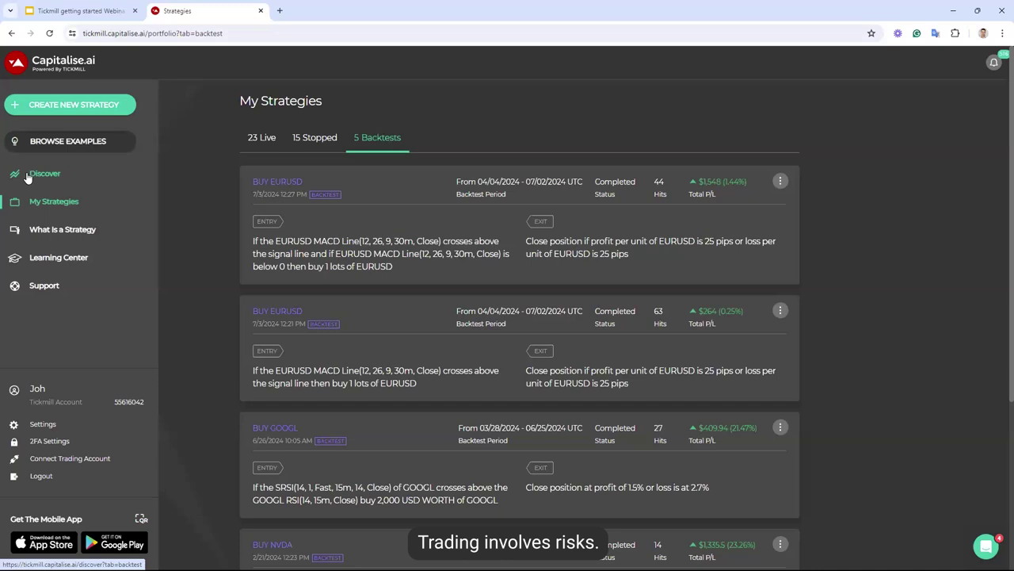
Open Discover, scroll to the From the Community cards and highlight the Trend scalping description
{"action": "left_click", "coordinate": [27, 176]}
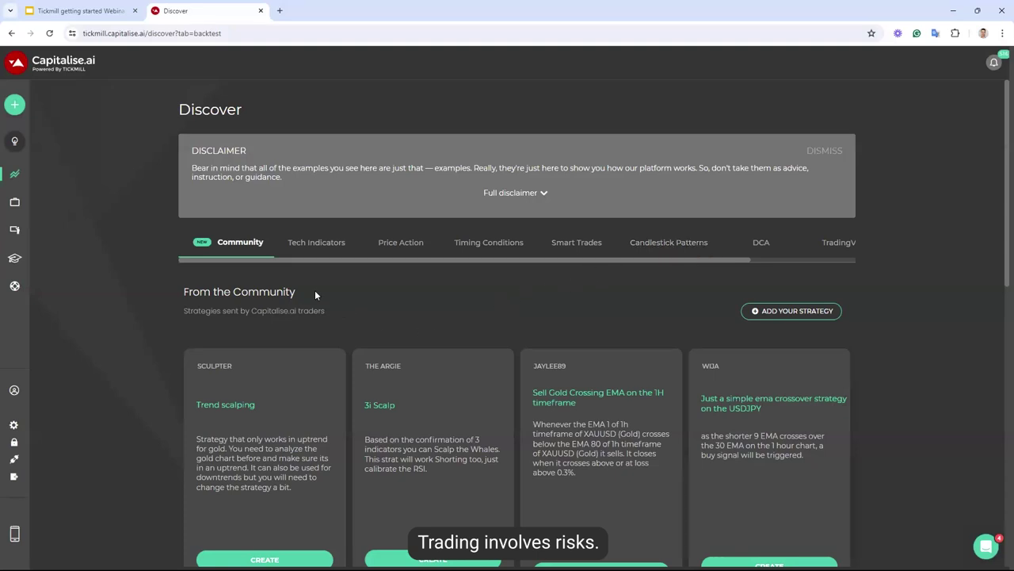
{"action": "scroll", "coordinate": [406, 308], "scroll_direction": "down", "scroll_amount": 1}
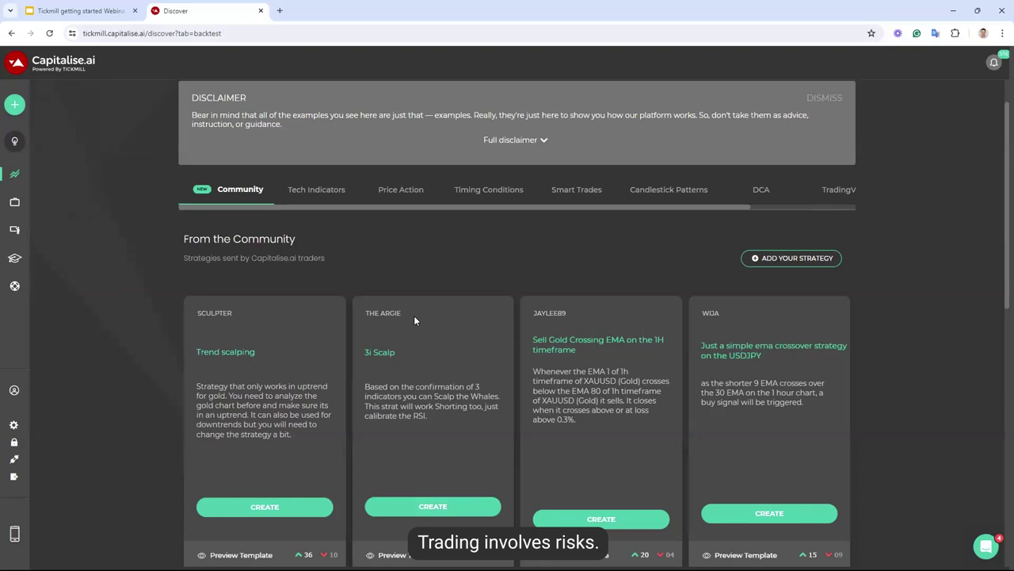
{"action": "scroll", "coordinate": [392, 278], "scroll_direction": "down", "scroll_amount": 1}
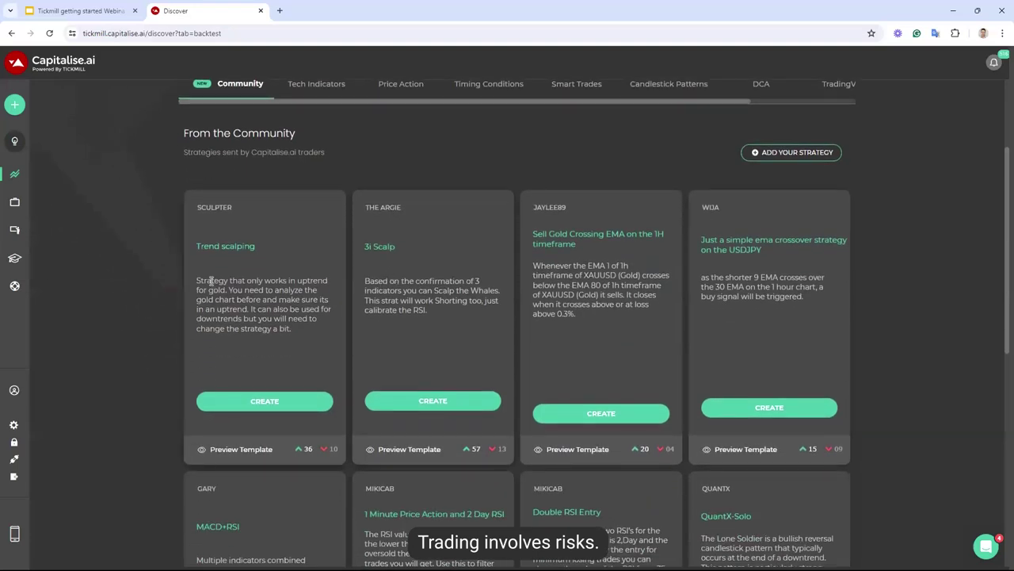
{"action": "left_click_drag", "start_coordinate": [197, 280], "coordinate": [304, 307]}
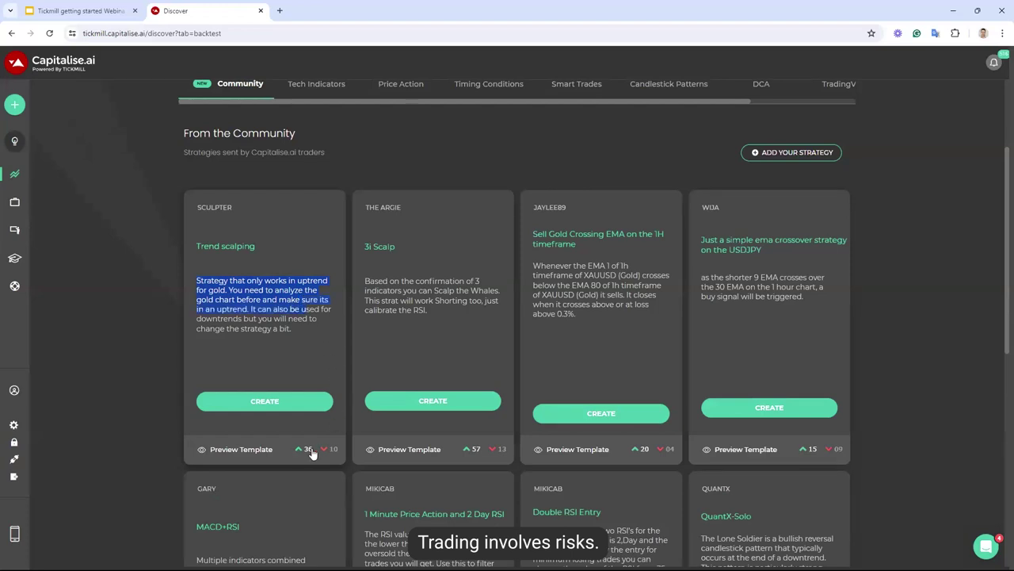
{"action": "mouse_move", "coordinate": [254, 454]}
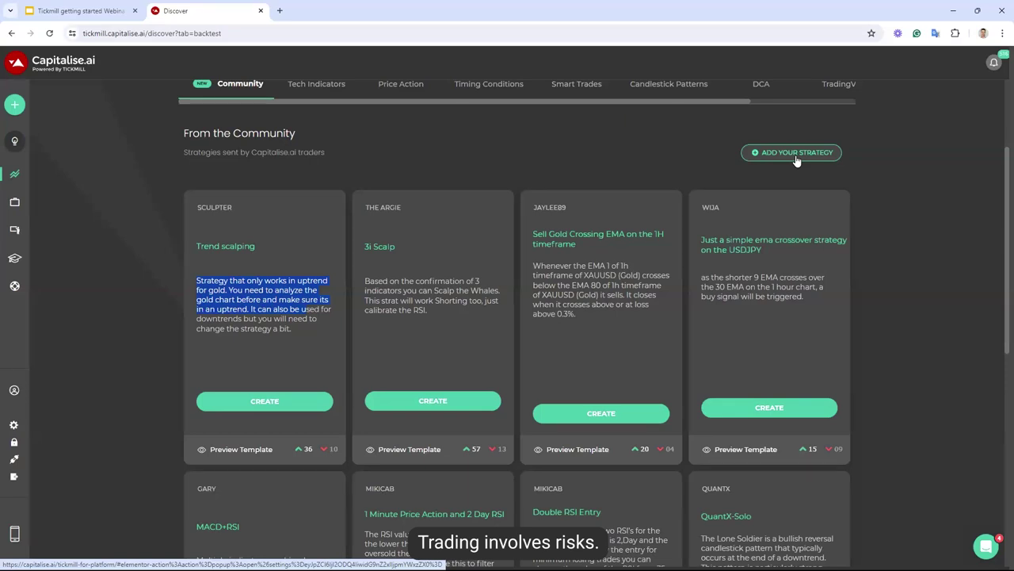
{"action": "mouse_move", "coordinate": [47, 262]}
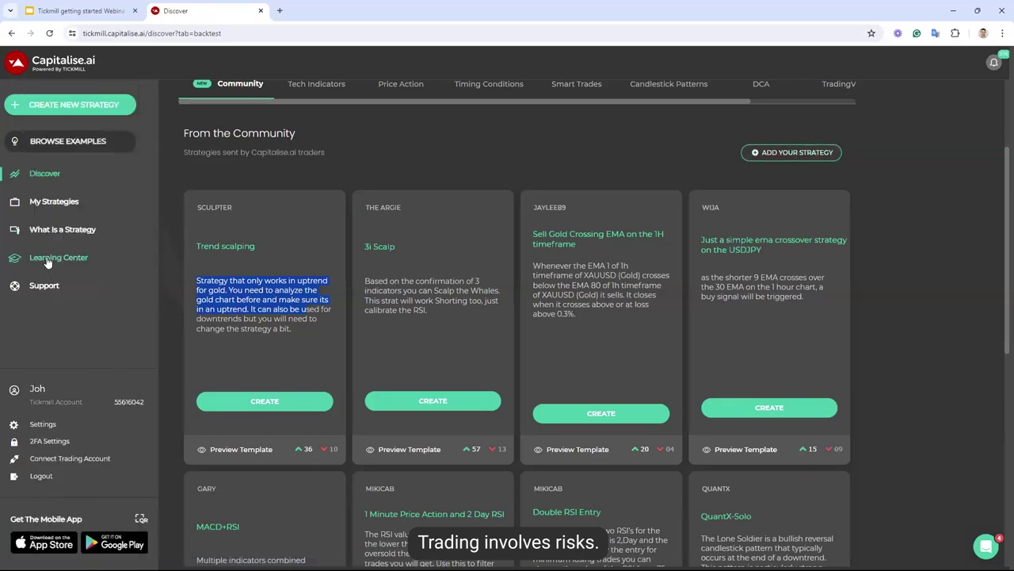
{"action": "left_click", "coordinate": [48, 262]}
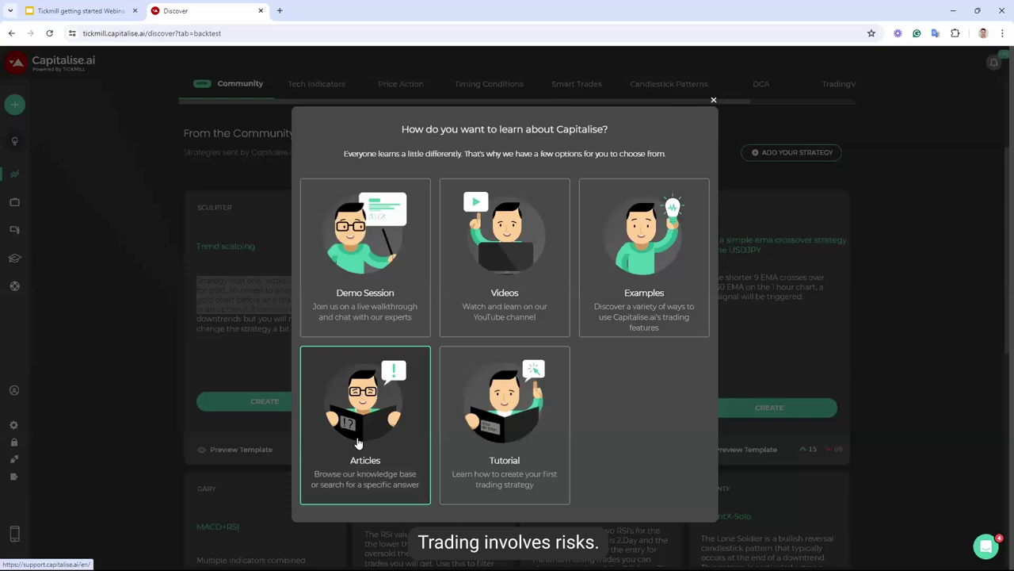
{"action": "left_click", "coordinate": [713, 100]}
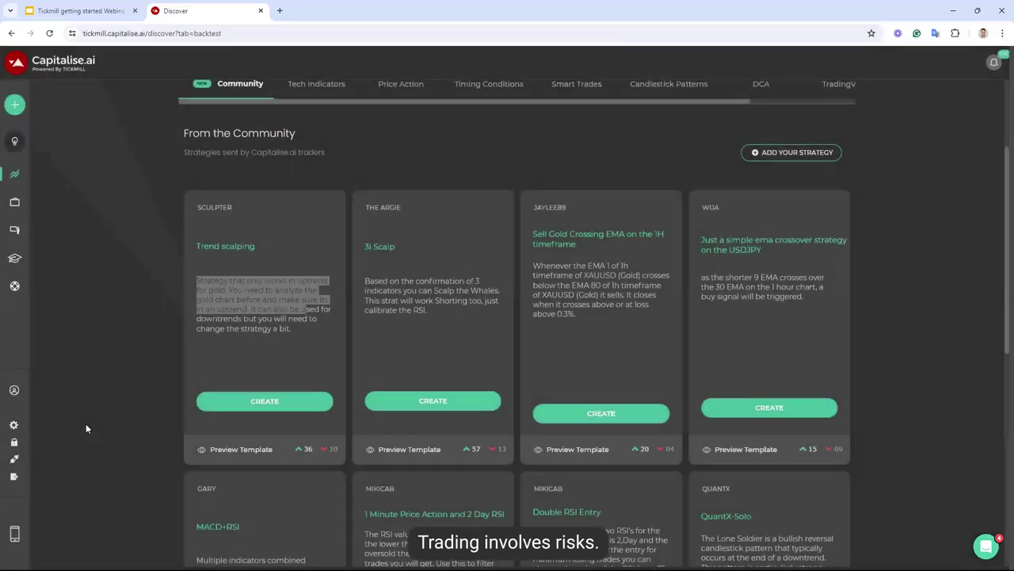
Open Settings and check the Account section's UTC timezone value
{"action": "left_click", "coordinate": [41, 424]}
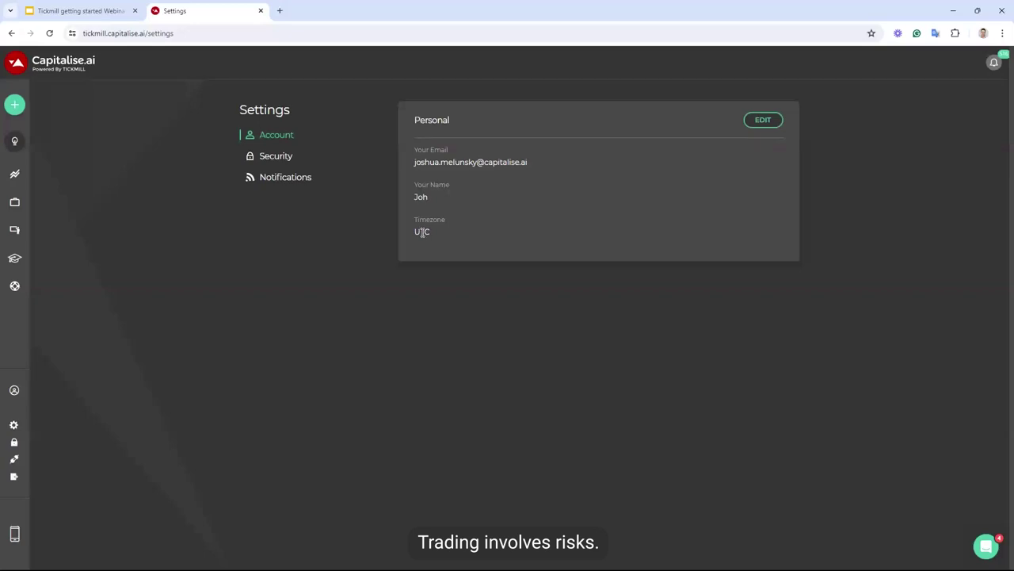
{"action": "double_click", "coordinate": [422, 232]}
{"action": "left_click", "coordinate": [422, 232]}
Review the Security settings, then the Notifications section's Email and Desktop alert preferences
{"action": "left_click", "coordinate": [287, 156]}
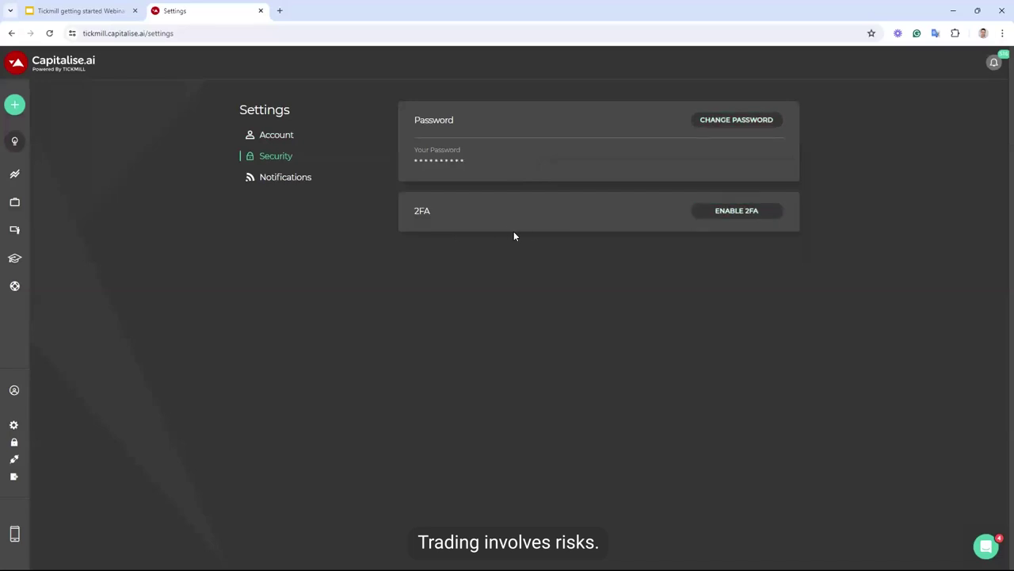
{"action": "left_click", "coordinate": [299, 182]}
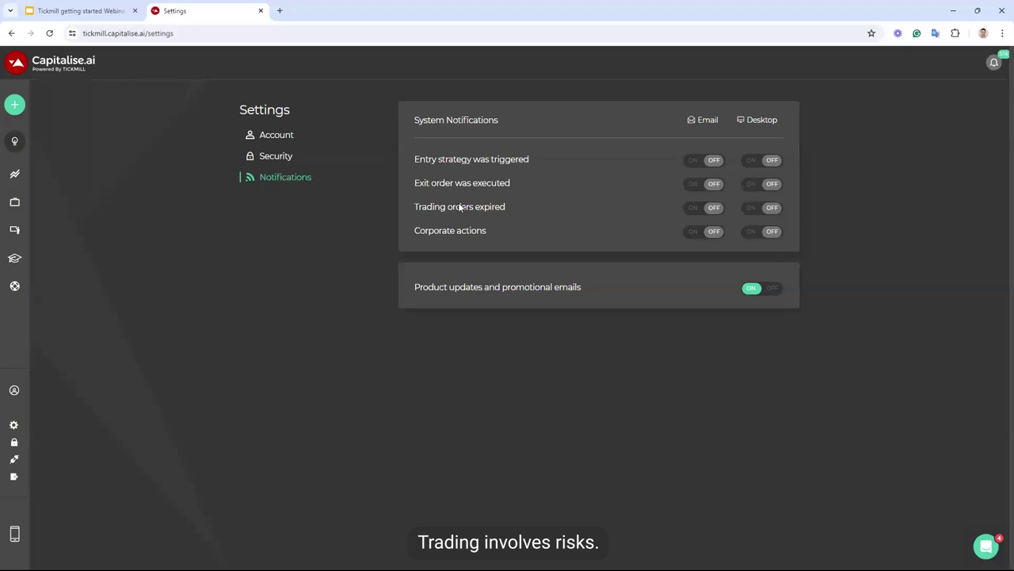
{"action": "double_click", "coordinate": [709, 120]}
{"action": "double_click", "coordinate": [772, 119]}
{"action": "left_click", "coordinate": [595, 446]}
{"action": "mouse_move", "coordinate": [68, 545]}
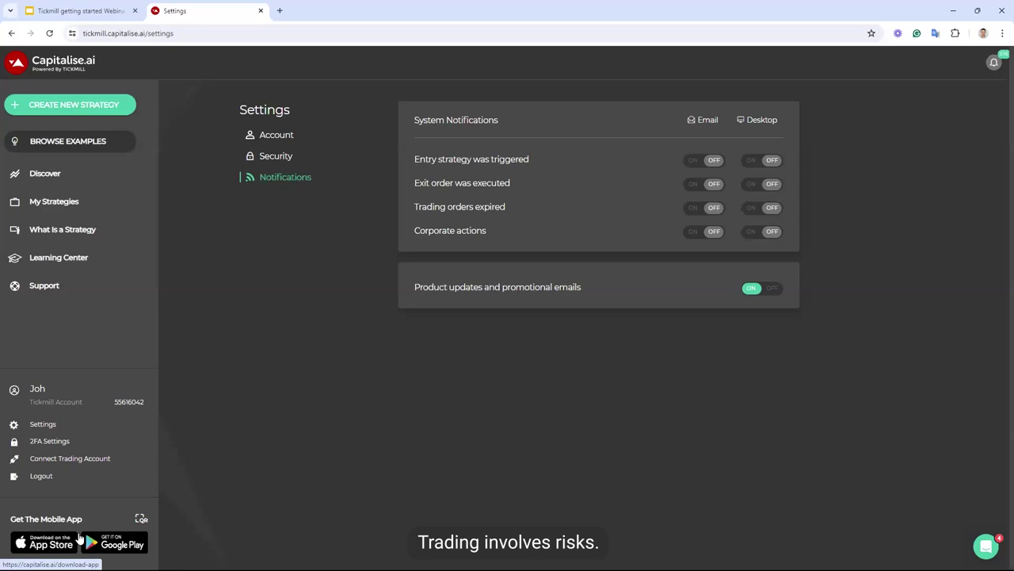
Disconnect the Tickmill trading account and confirm the disconnection
{"action": "left_click", "coordinate": [71, 458]}
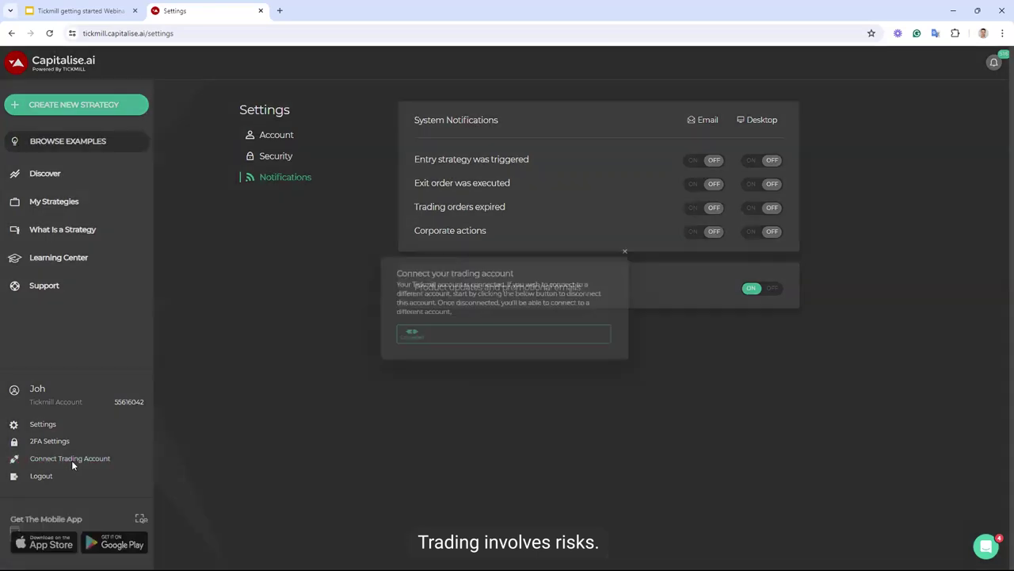
{"action": "left_click", "coordinate": [397, 337]}
{"action": "left_click", "coordinate": [485, 349]}
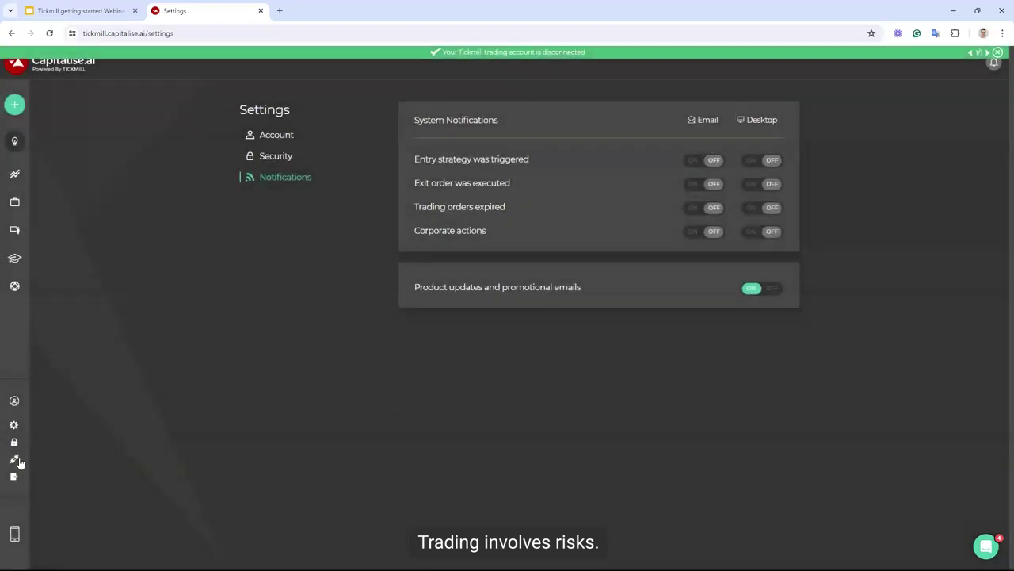
Start connecting an MT5 account and paste in the account number and password
{"action": "mouse_move", "coordinate": [20, 463]}
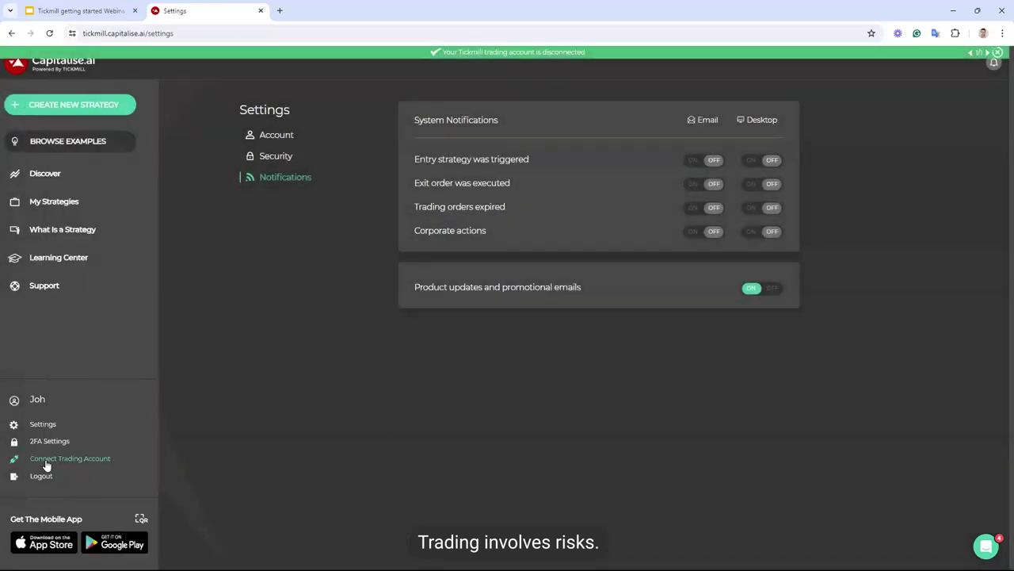
{"action": "left_click", "coordinate": [54, 459]}
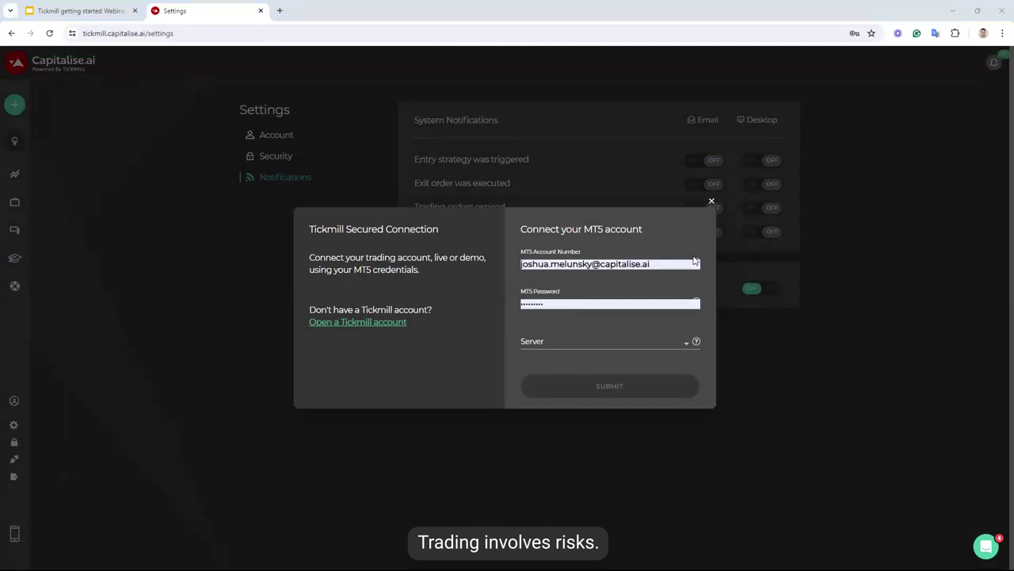
{"action": "left_click_drag", "start_coordinate": [674, 264], "coordinate": [508, 261]}
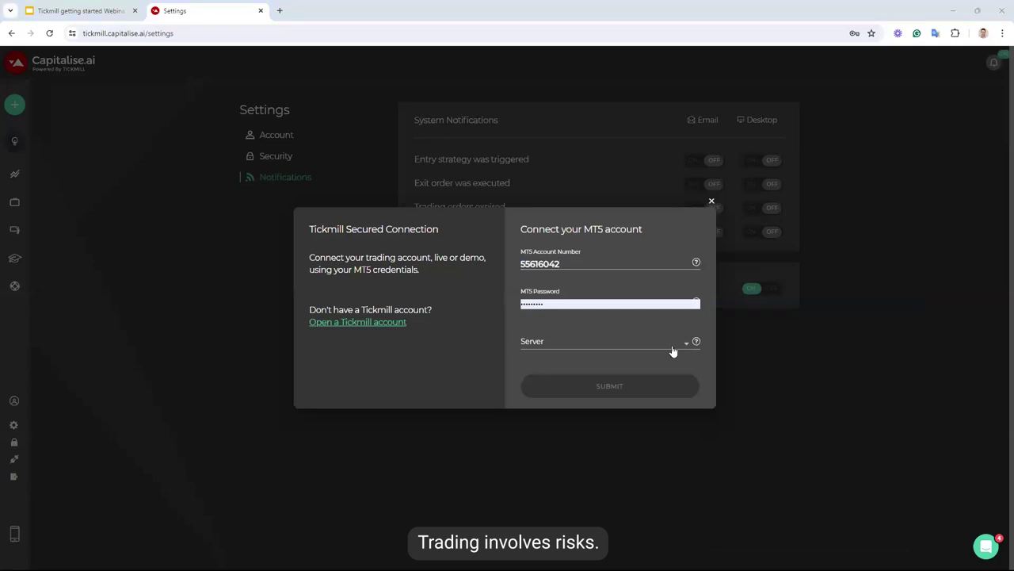
{"action": "left_click", "coordinate": [512, 304]}
{"action": "key", "text": "ctrl+v"}
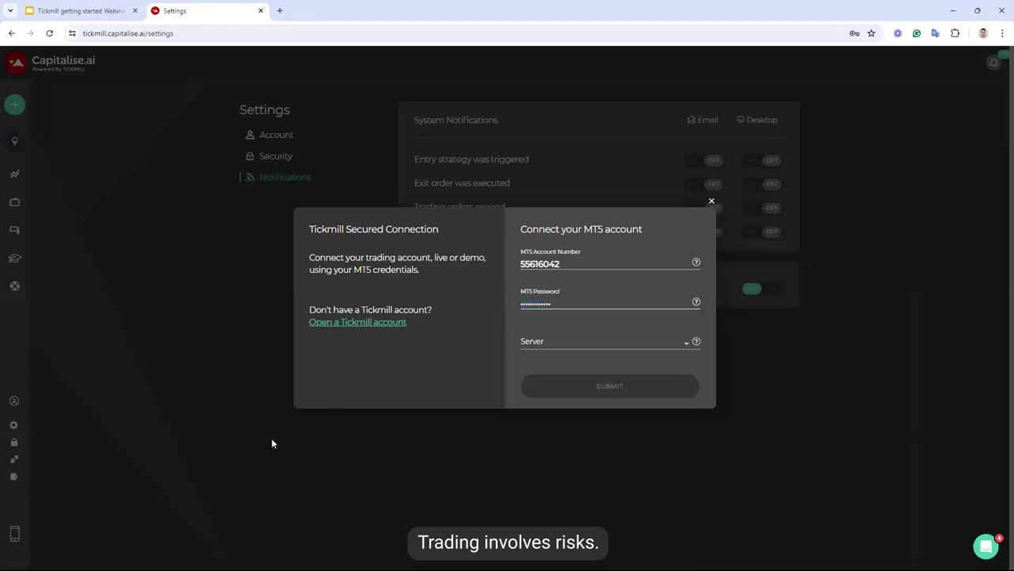
Choose the Tickmill-Live server, submit the connection, and decline 2FA with Skip for now
{"action": "left_click", "coordinate": [588, 350]}
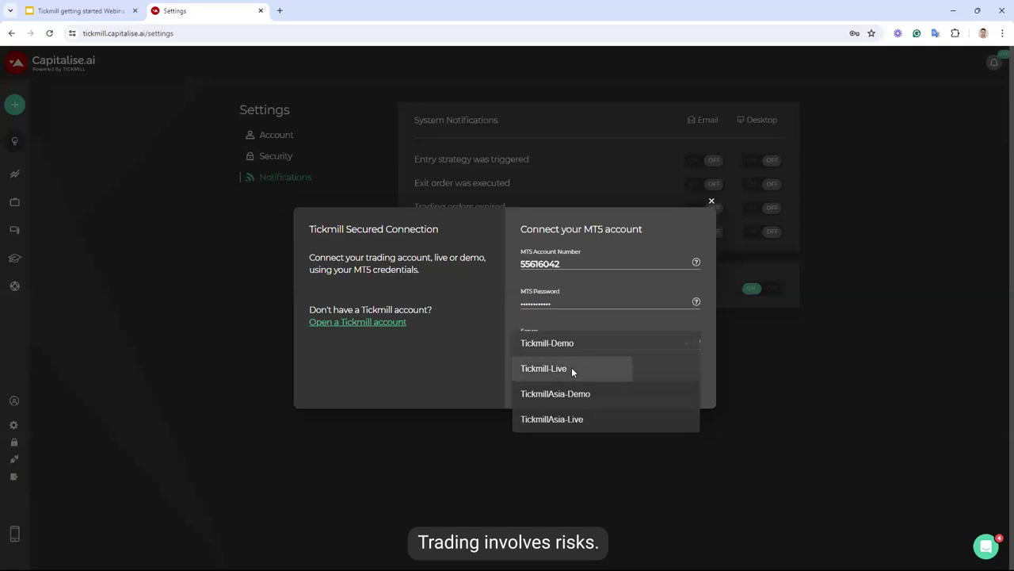
{"action": "left_click", "coordinate": [571, 367]}
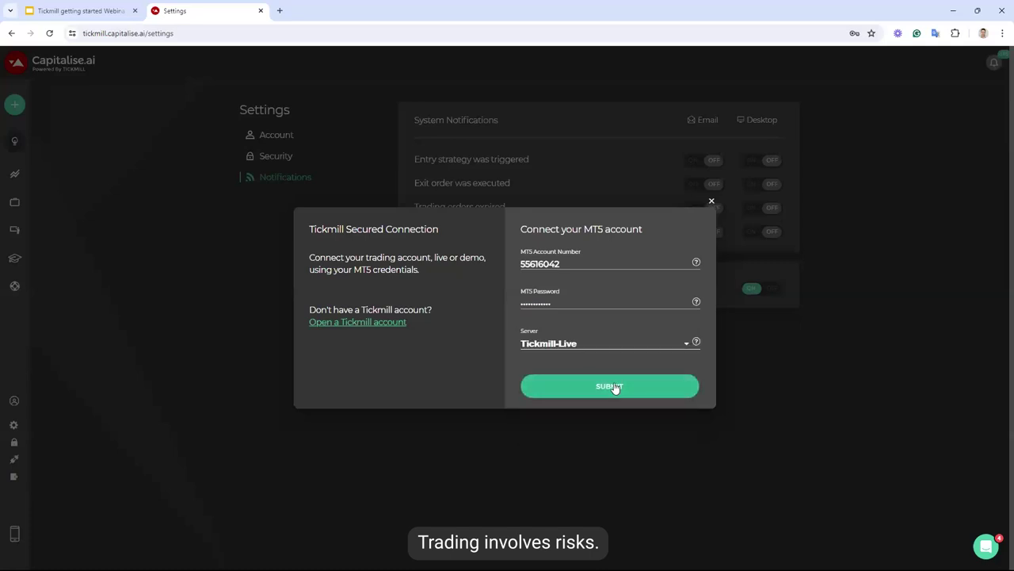
{"action": "left_click", "coordinate": [587, 351]}
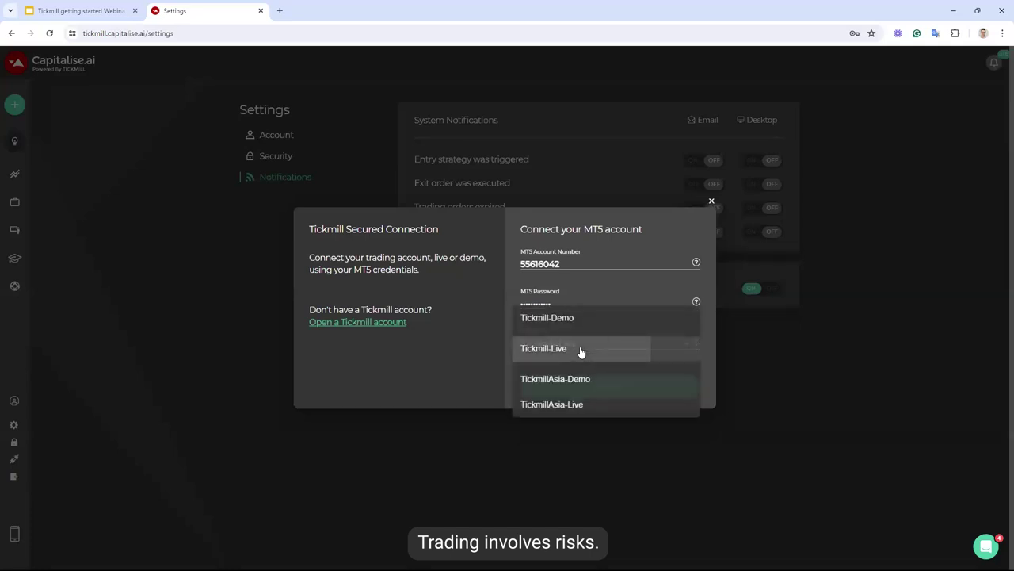
{"action": "left_click", "coordinate": [582, 353]}
{"action": "left_click", "coordinate": [607, 386]}
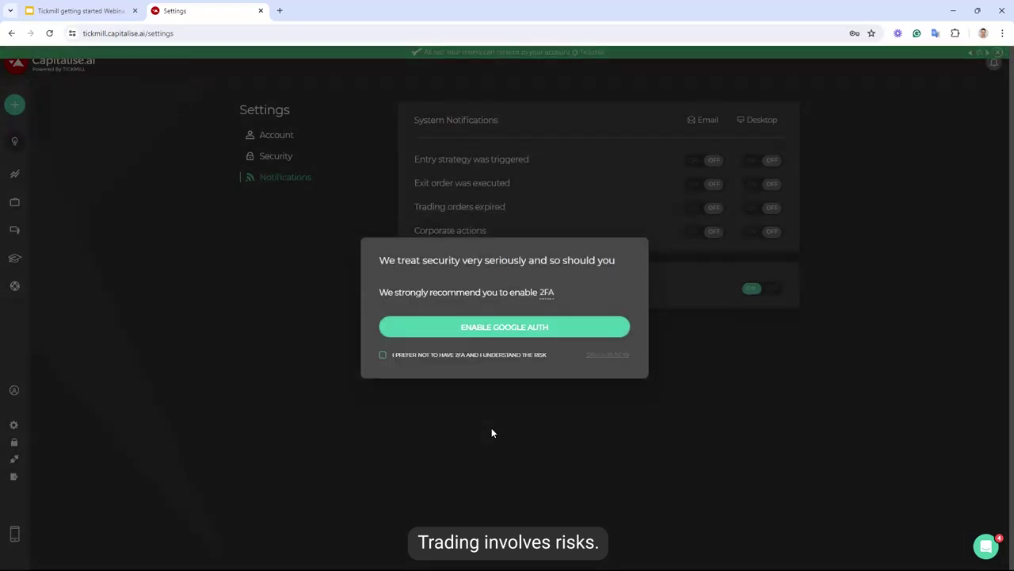
{"action": "left_click", "coordinate": [421, 356]}
{"action": "left_click", "coordinate": [602, 354]}
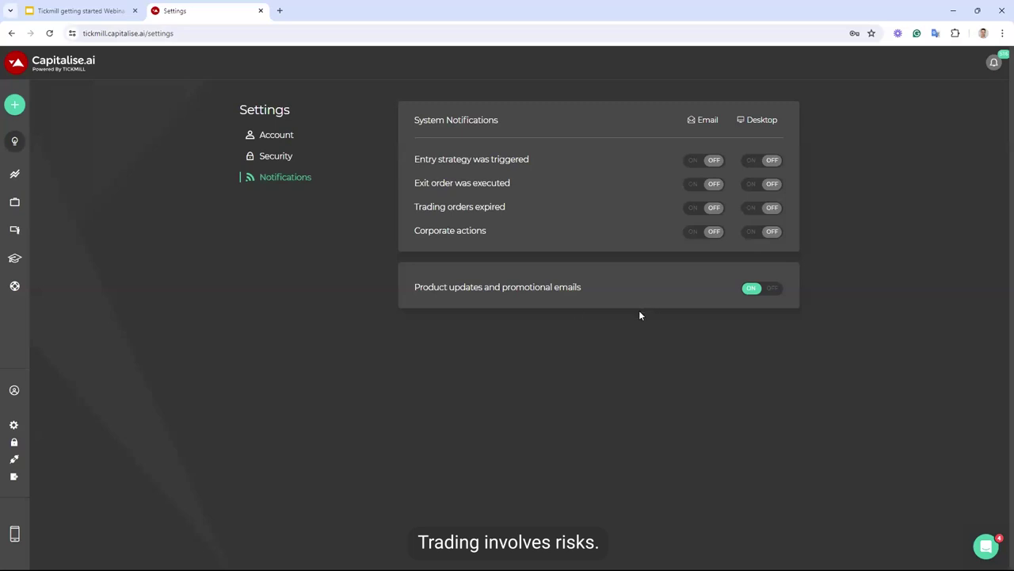
Open the Create a Strategy wizard on its empty Entry Strategy step
{"action": "left_click", "coordinate": [38, 109]}
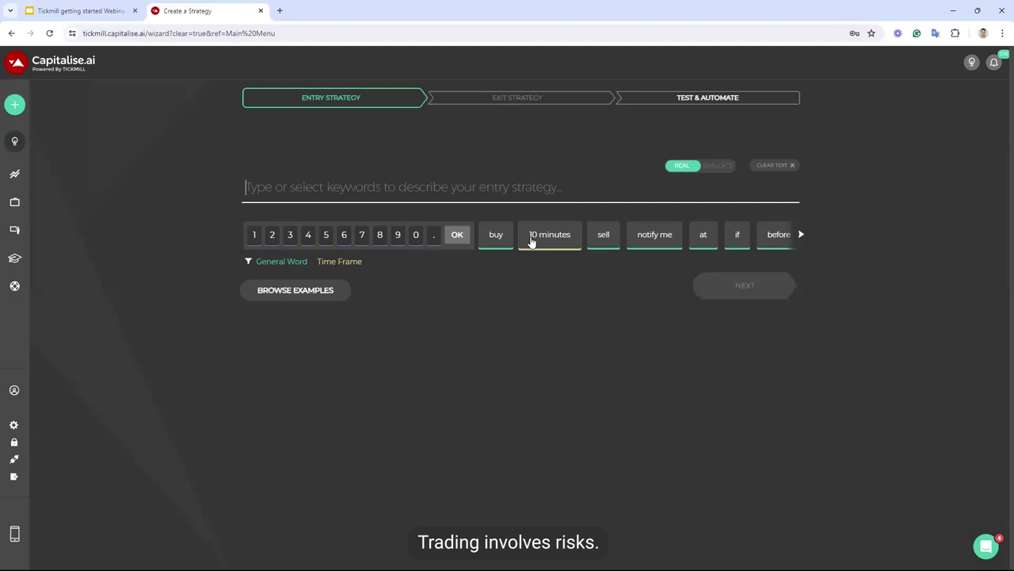
Begin the entry rule with '1 minutes after entry starts notify me if'
{"action": "type", "text": "1 minut"}
{"action": "type", "text": "es notify"}
{"action": "key", "text": "BackSpace"}
{"action": "key", "text": "BackSpace"}
{"action": "key", "text": "BackSpace"}
{"action": "key", "text": "BackSpace"}
{"action": "key", "text": "BackSpace"}
{"action": "key", "text": "BackSpace"}
{"action": "type", "text": "after"}
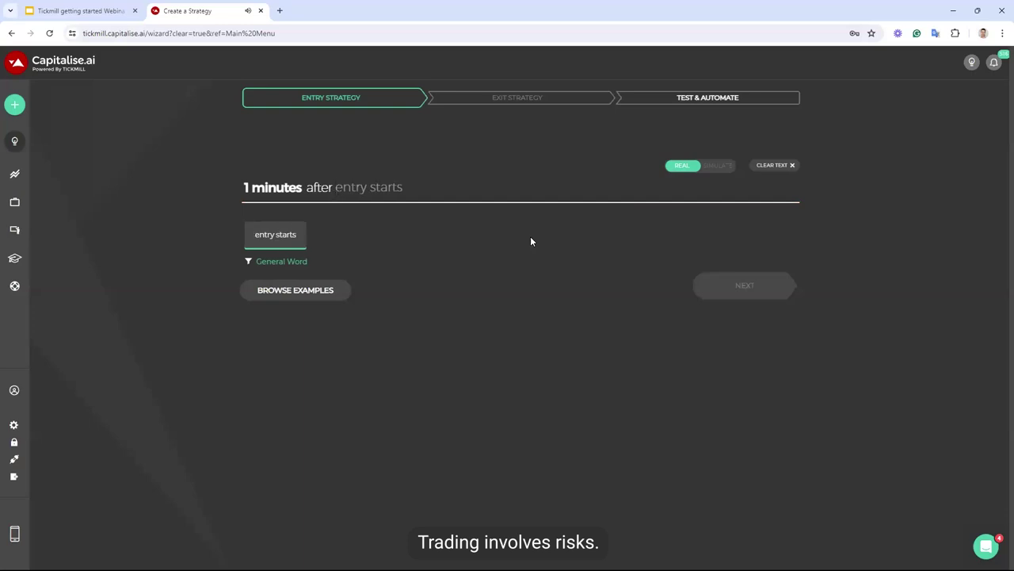
{"action": "key", "text": "Tab"}
{"action": "type", "text": "noti"}
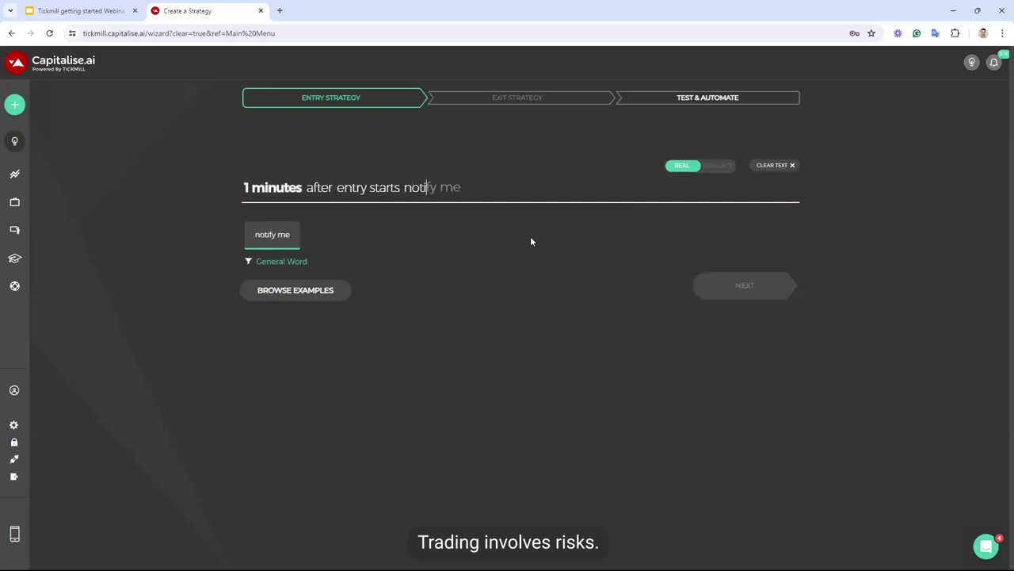
{"action": "key", "text": "Tab"}
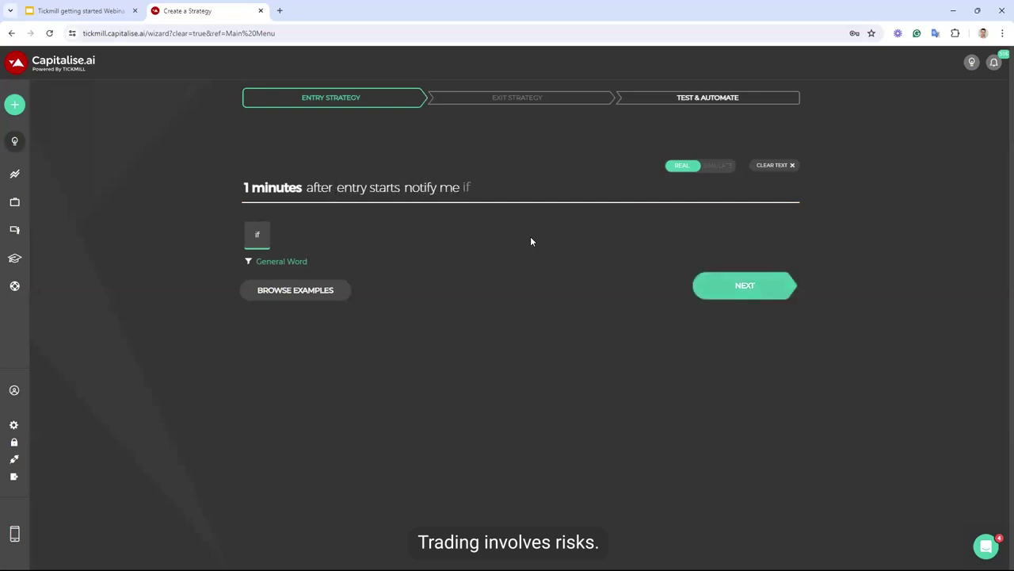
{"action": "key", "text": "Tab"}
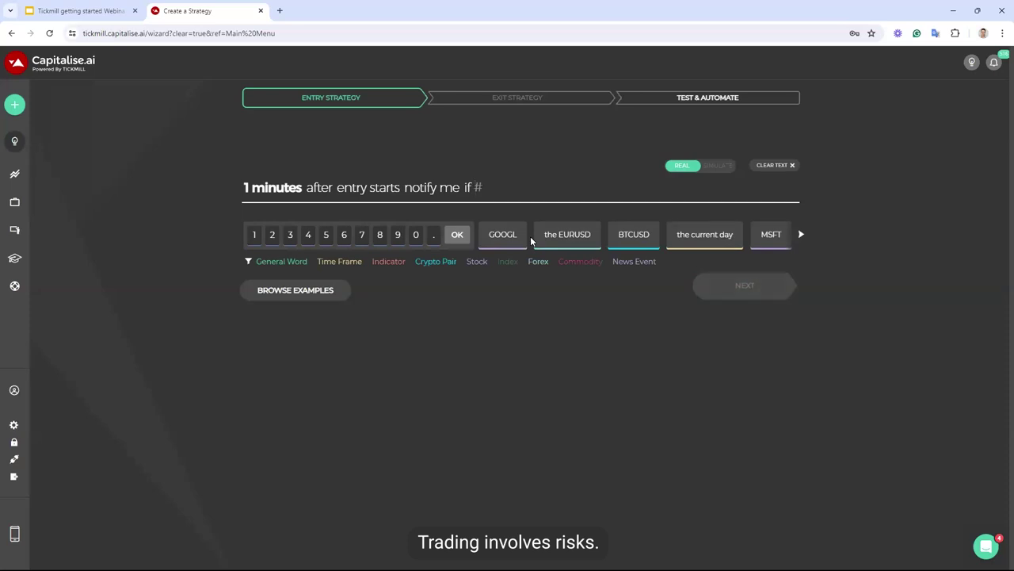
Add the condition that NFP (US) results are above forecast by at least 30
{"action": "type", "text": "nfp"}
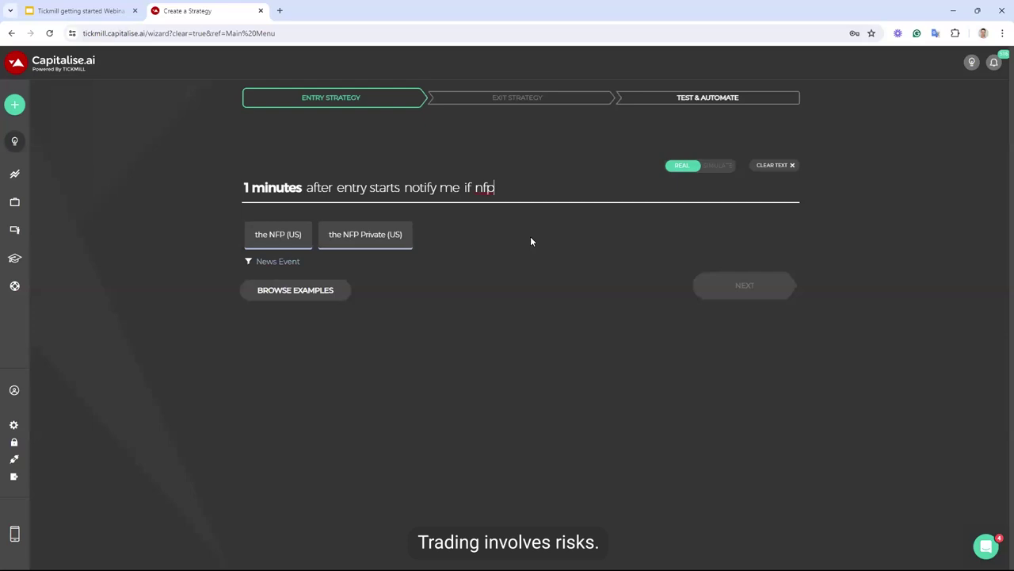
{"action": "left_click", "coordinate": [279, 236]}
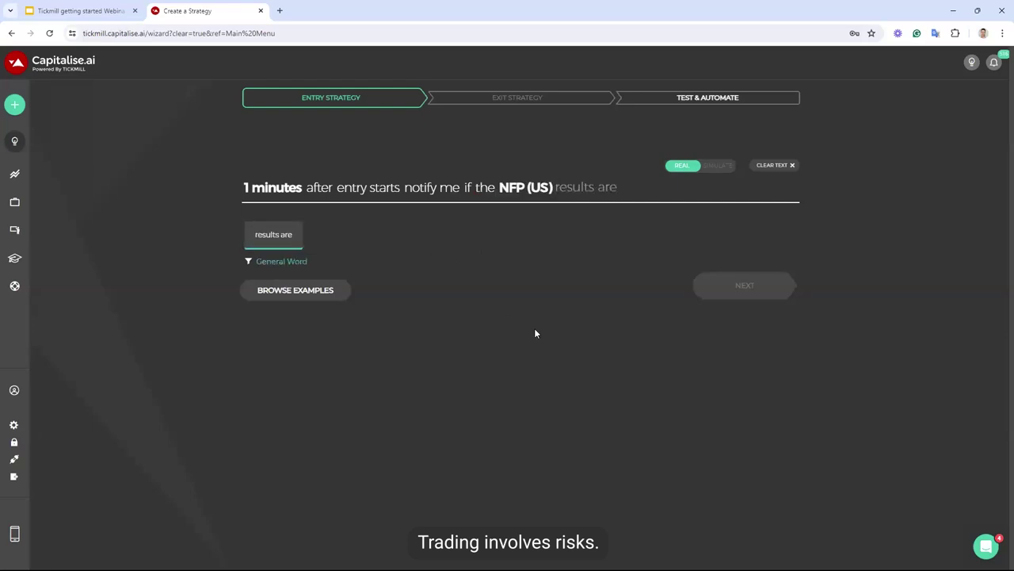
{"action": "key", "text": "Tab"}
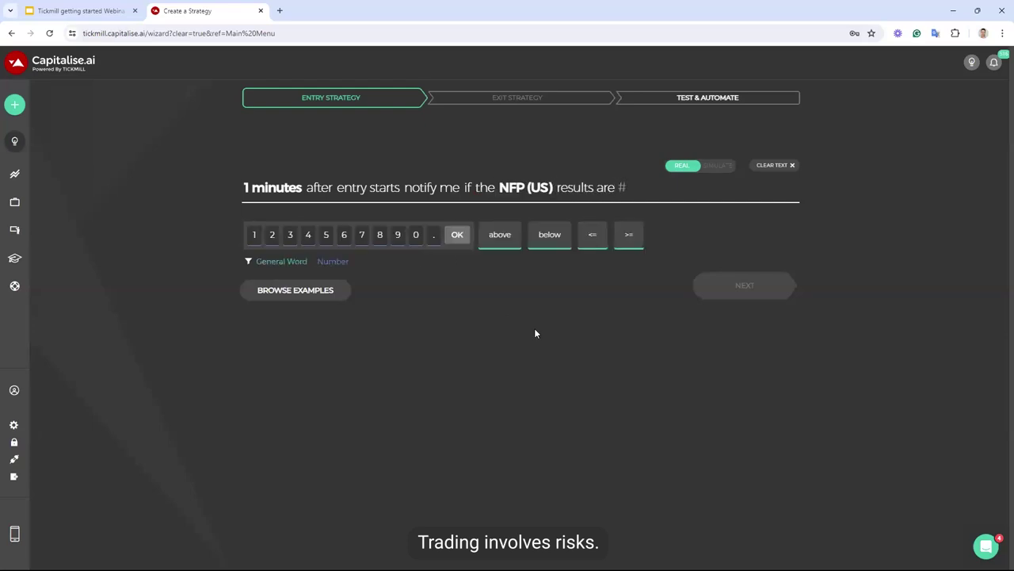
{"action": "type", "text": "above"}
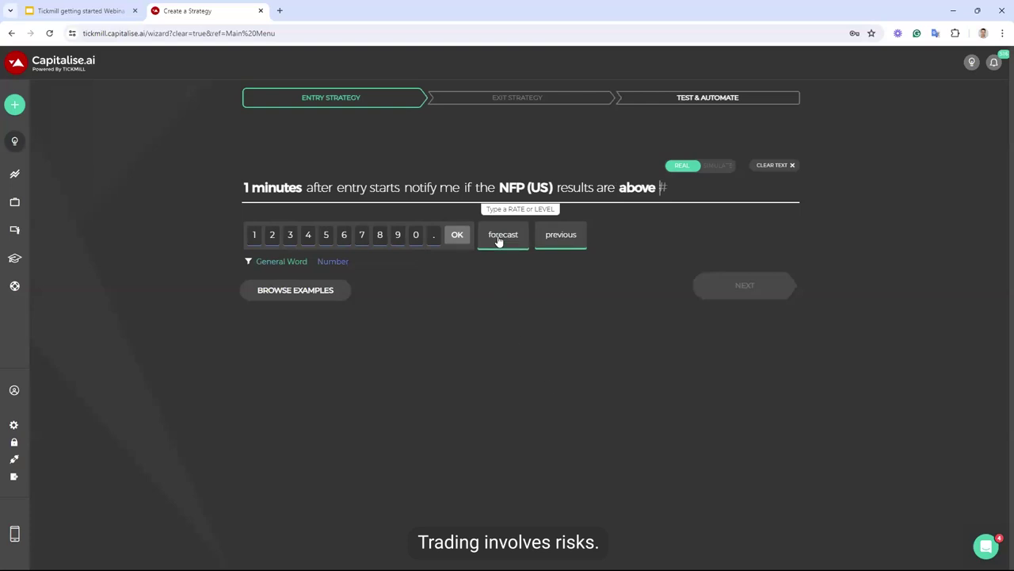
{"action": "left_click", "coordinate": [502, 235]}
{"action": "type", "text": "by at"}
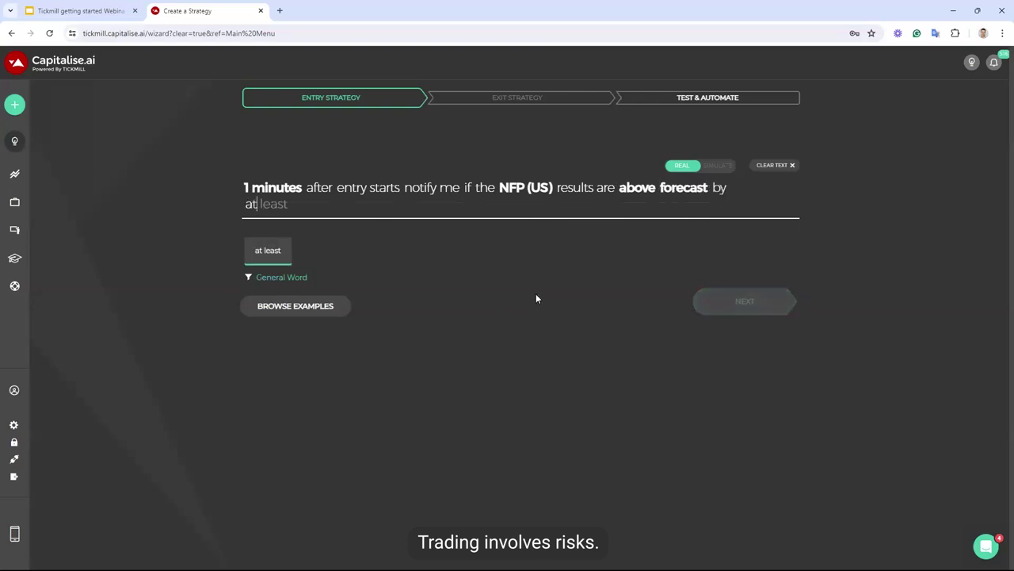
{"action": "key", "text": "Tab"}
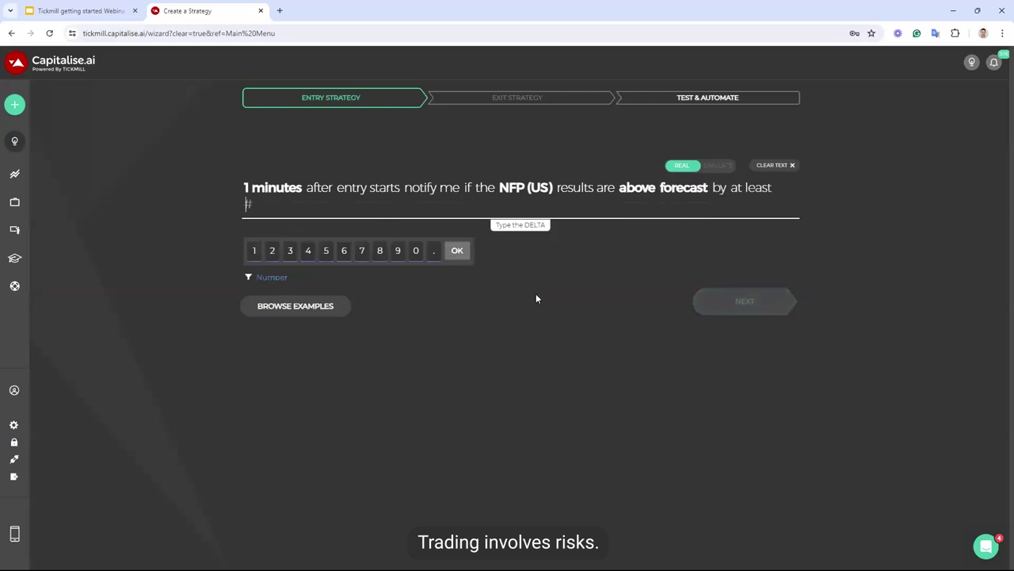
{"action": "type", "text": "30%"}
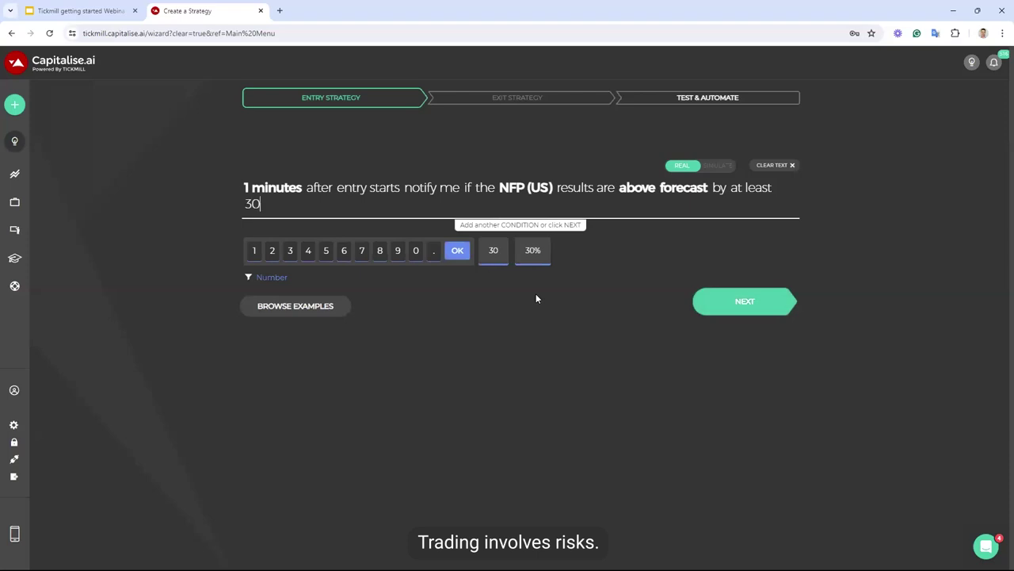
{"action": "type", "text": "and if eurusd is "}
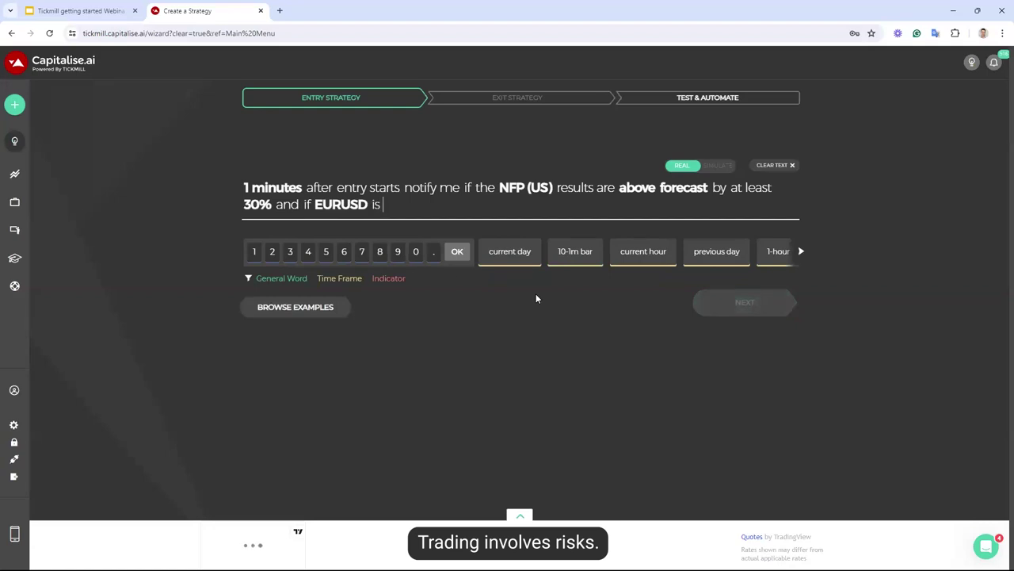
{"action": "type", "text": "eurusd"}
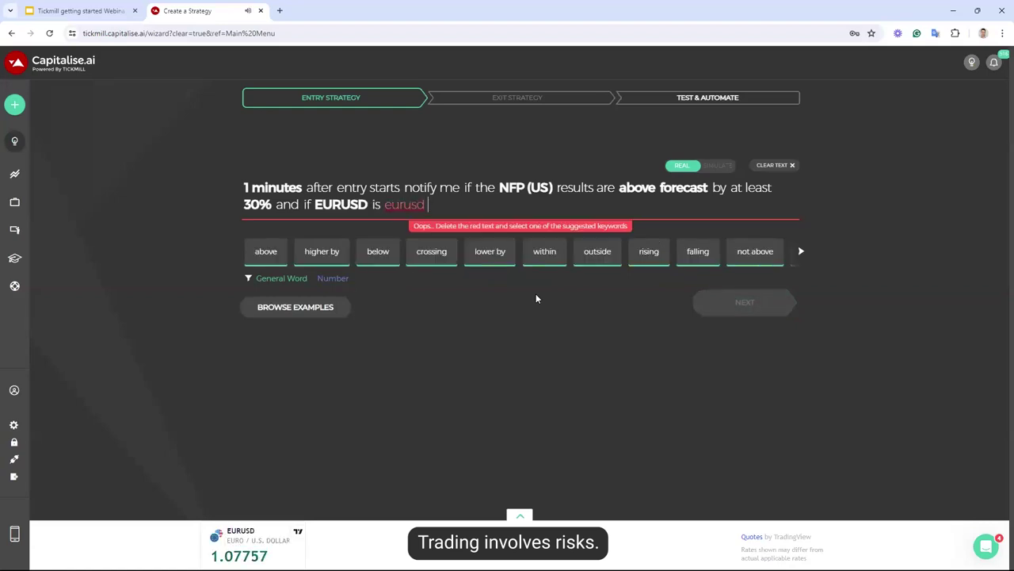
Replace the invalid red EURUSD text with 'below EURUSD previous month close'
{"action": "key", "text": "BackSpace"}
{"action": "key", "text": "BackSpace"}
{"action": "key", "text": "BackSpace"}
{"action": "key", "text": "BackSpace"}
{"action": "key", "text": "BackSpace"}
{"action": "key", "text": "BackSpace"}
{"action": "key", "text": "BackSpace"}
{"action": "type", "text": "below eurusd "}
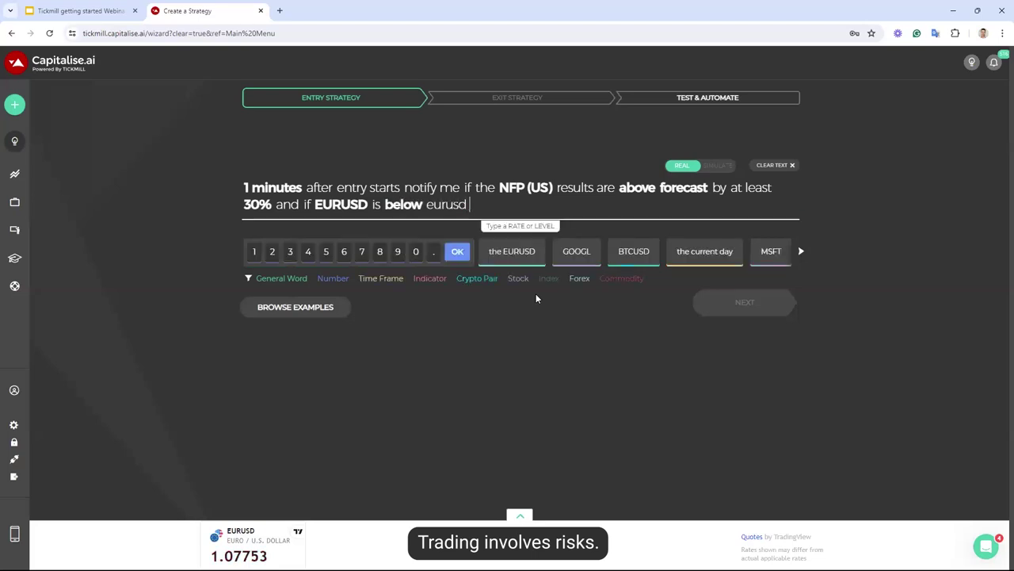
{"action": "type", "text": "pr"}
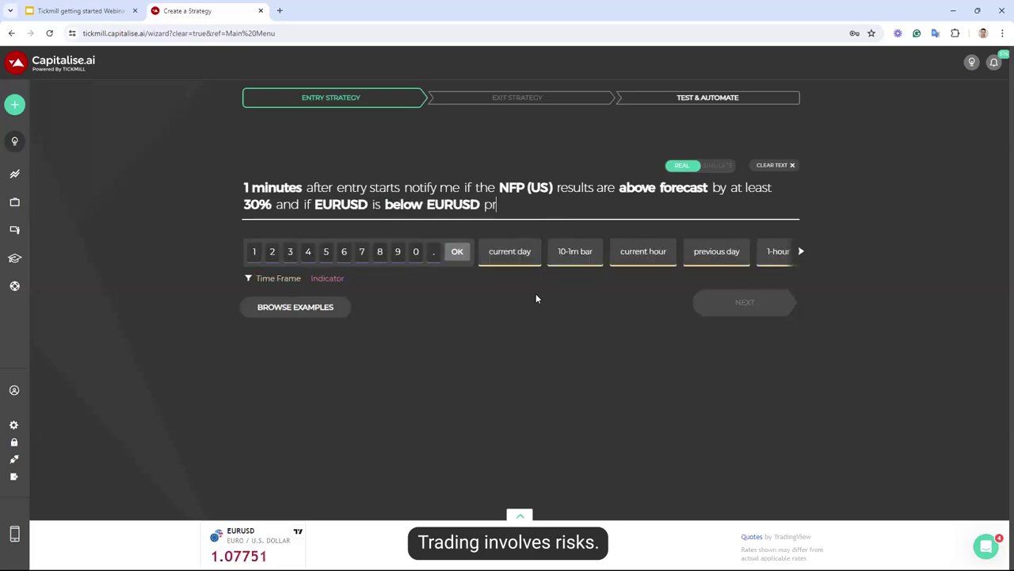
{"action": "type", "text": "evious month close"}
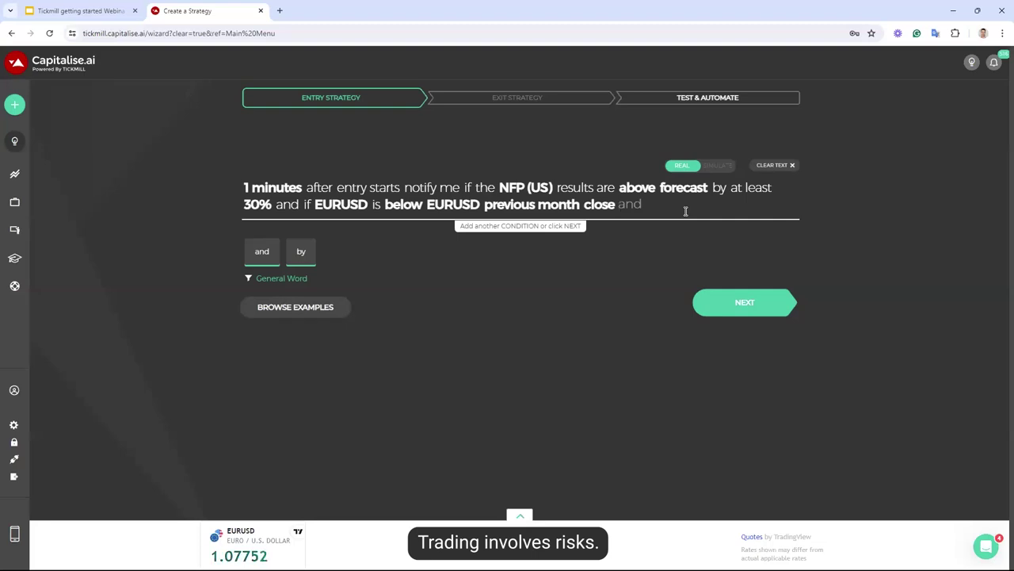
Start a third condition on the EURUSD 2-1h bar close
{"action": "type", "text": "and if eurusd"}
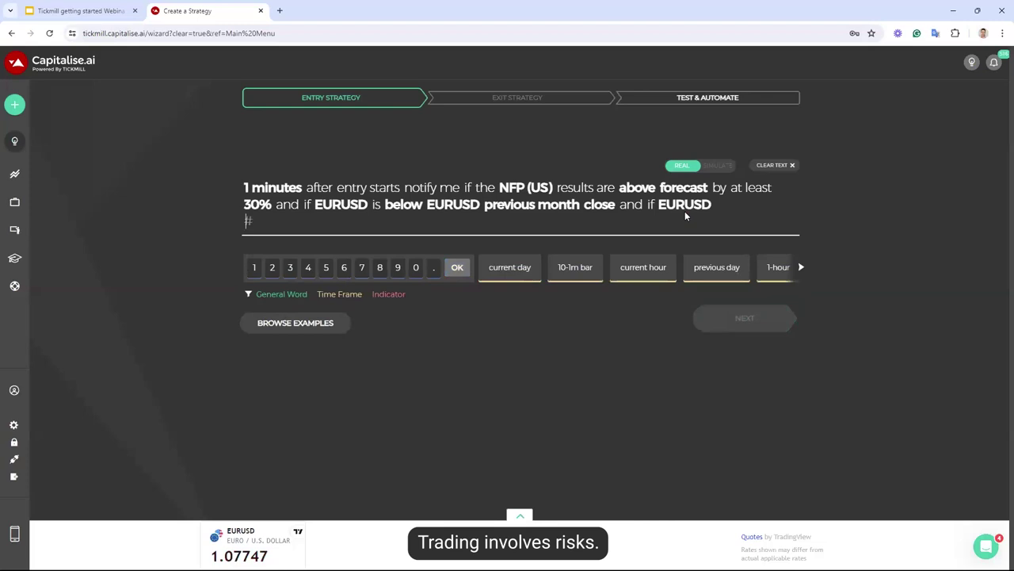
{"action": "type", "text": "is below eurusd"}
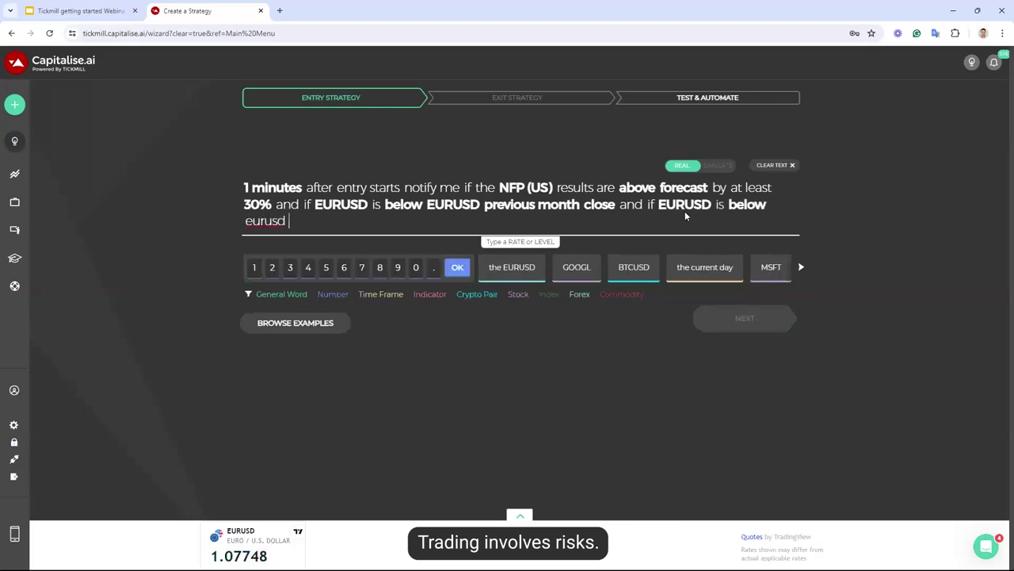
{"action": "type", "text": "pri"}
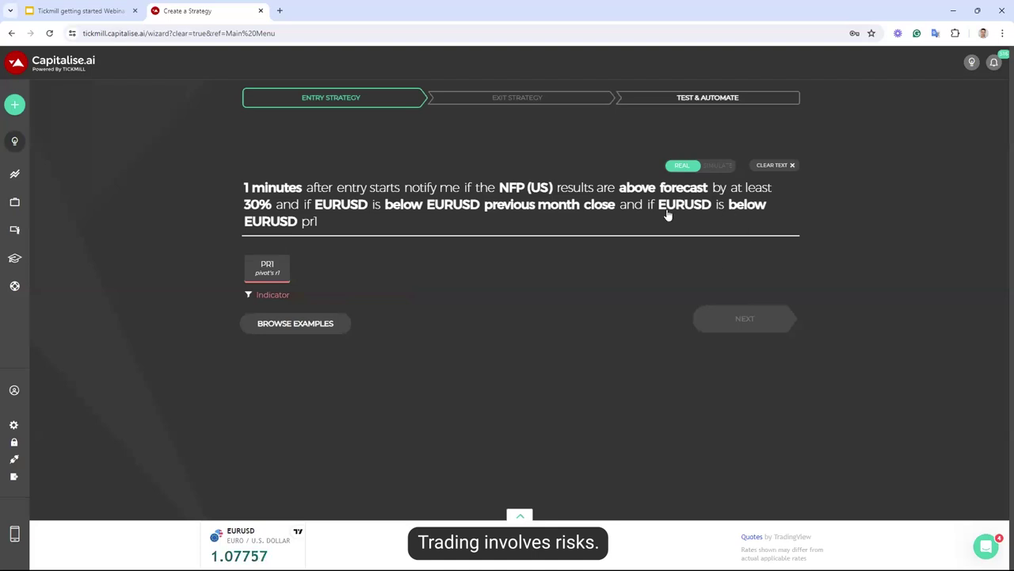
{"action": "key", "text": "BackSpace"}
{"action": "key", "text": "BackSpace"}
{"action": "key", "text": "BackSpace"}
{"action": "key", "text": "BackSpace"}
{"action": "key", "text": "BackSpace"}
{"action": "key", "text": "BackSpace"}
{"action": "key", "text": "BackSpace"}
{"action": "key", "text": "BackSpace"}
{"action": "key", "text": "BackSpace"}
{"action": "key", "text": "BackSpace"}
{"action": "key", "text": "BackSpace"}
{"action": "key", "text": "BackSpace"}
{"action": "key", "text": "BackSpace"}
{"action": "key", "text": "BackSpace"}
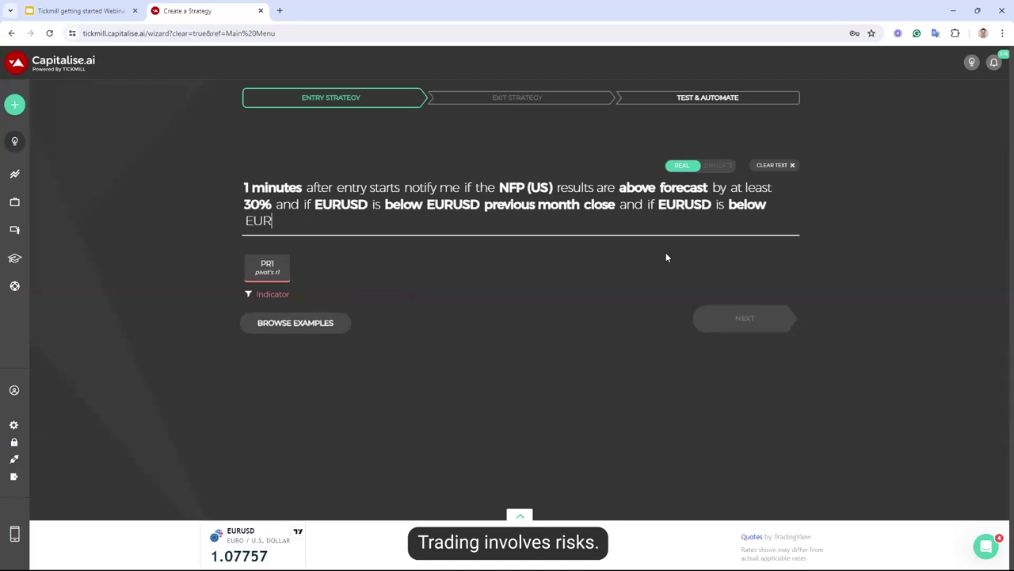
{"action": "key", "text": "BackSpace"}
{"action": "key", "text": "BackSpace"}
{"action": "key", "text": "BackSpace"}
{"action": "key", "text": "BackSpace"}
{"action": "key", "text": "BackSpace"}
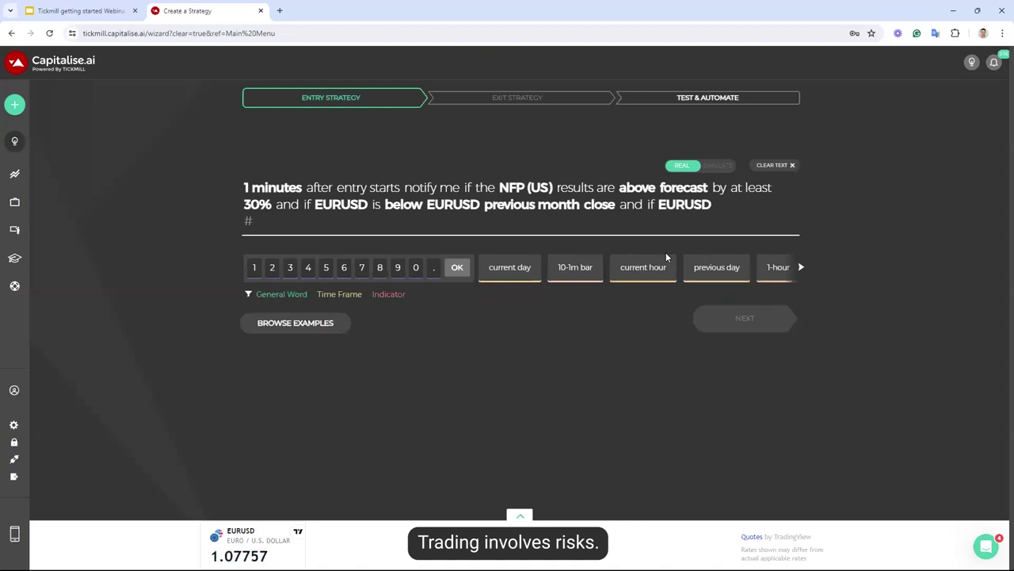
{"action": "type", "text": "1-1h "}
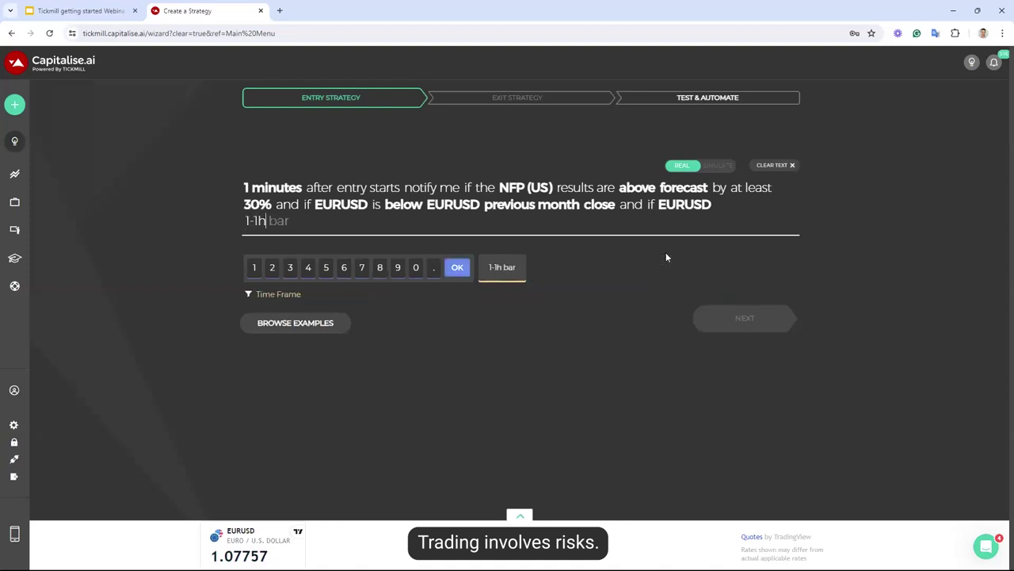
{"action": "type", "text": "bar close"}
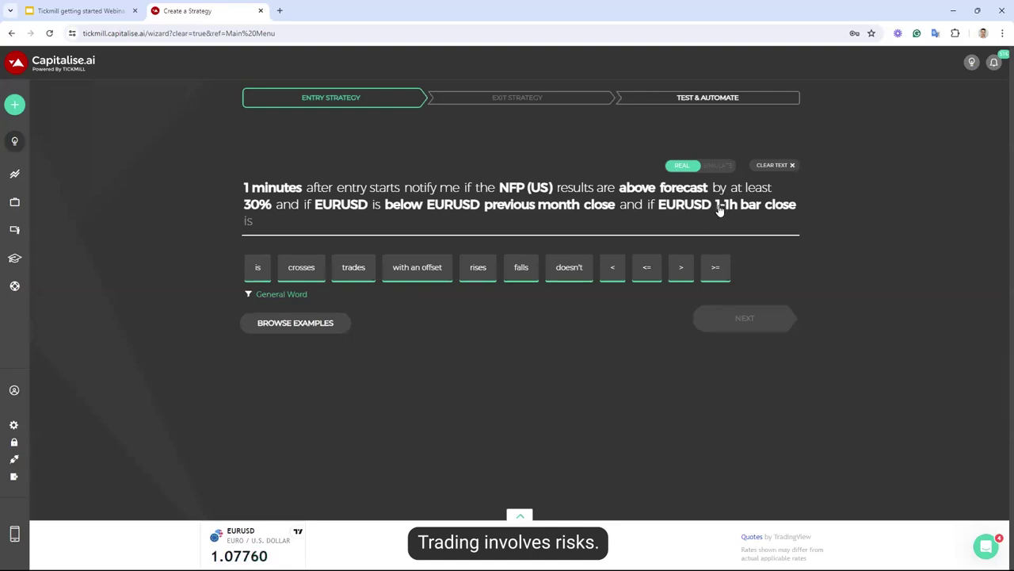
{"action": "left_click", "coordinate": [720, 206]}
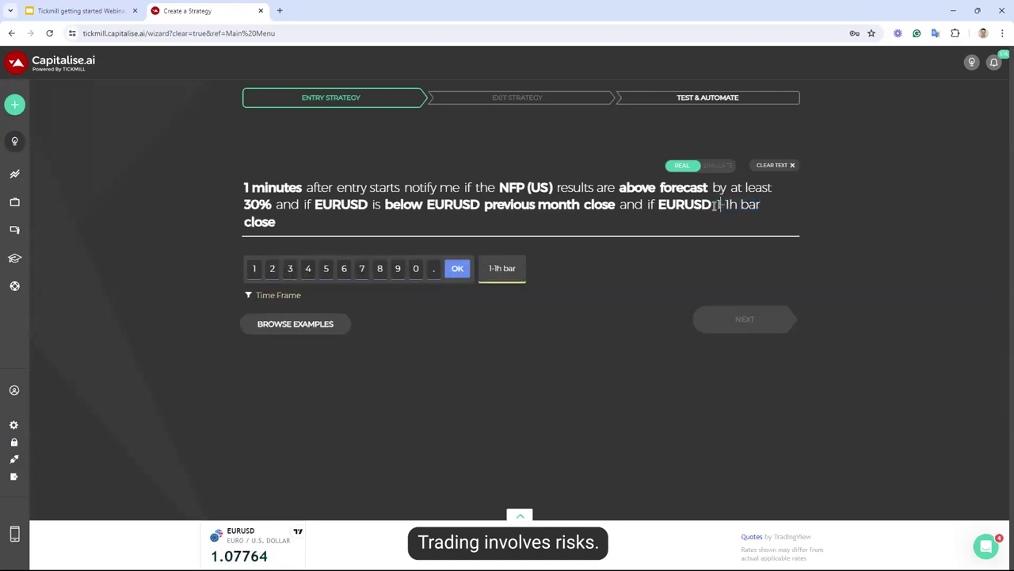
{"action": "type", "text": "2-1h bar"}
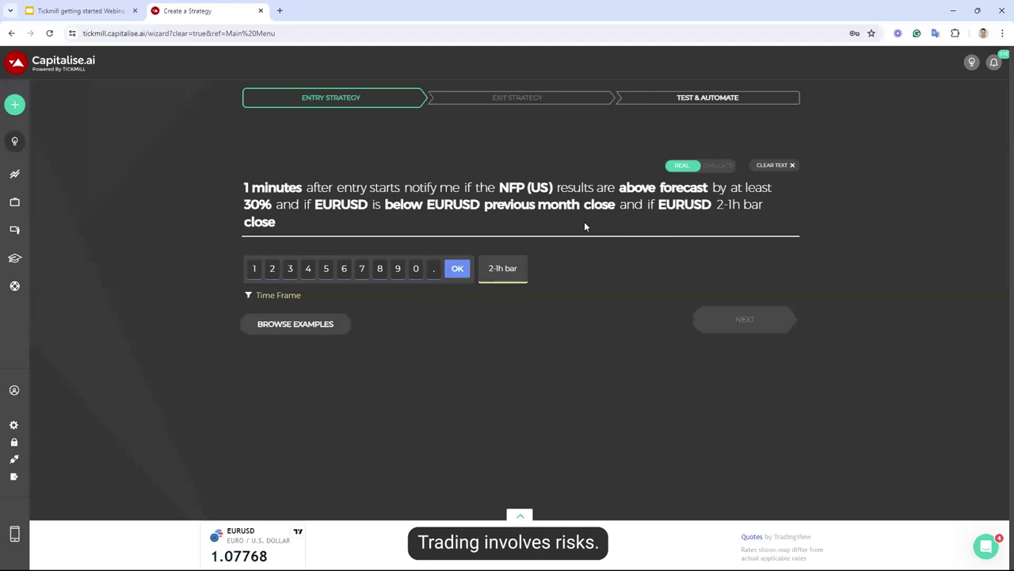
{"action": "key", "text": "Return"}
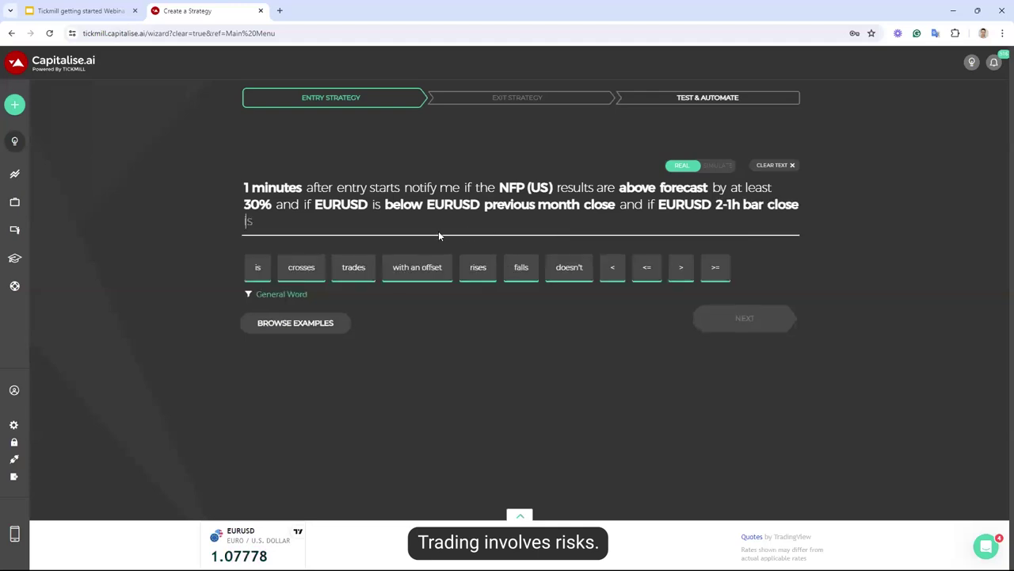
Require that bar close to be below the EURUSD PR1 pivot with Day bar period
{"action": "type", "text": "is below"}
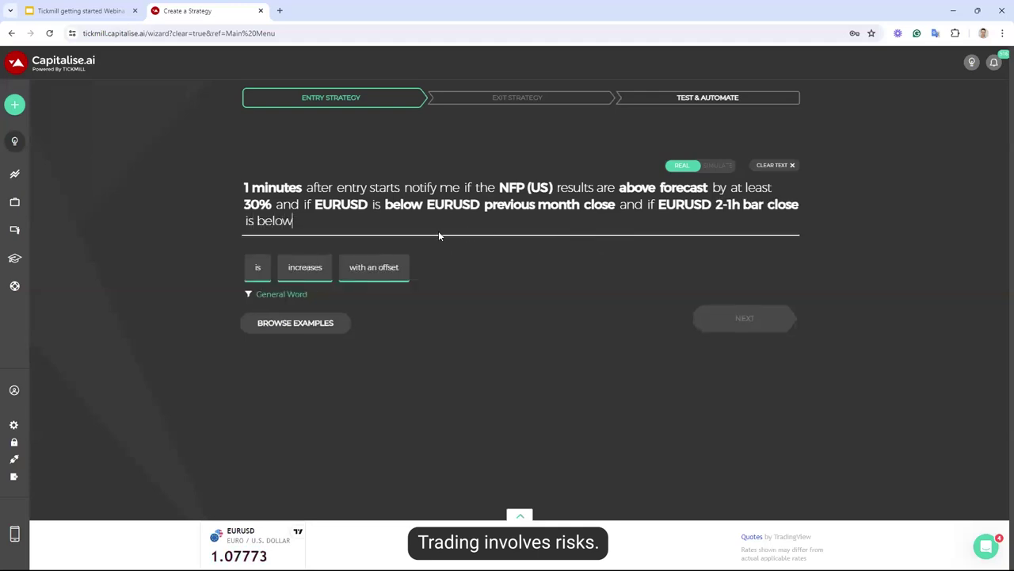
{"action": "type", "text": " eurusd pr"}
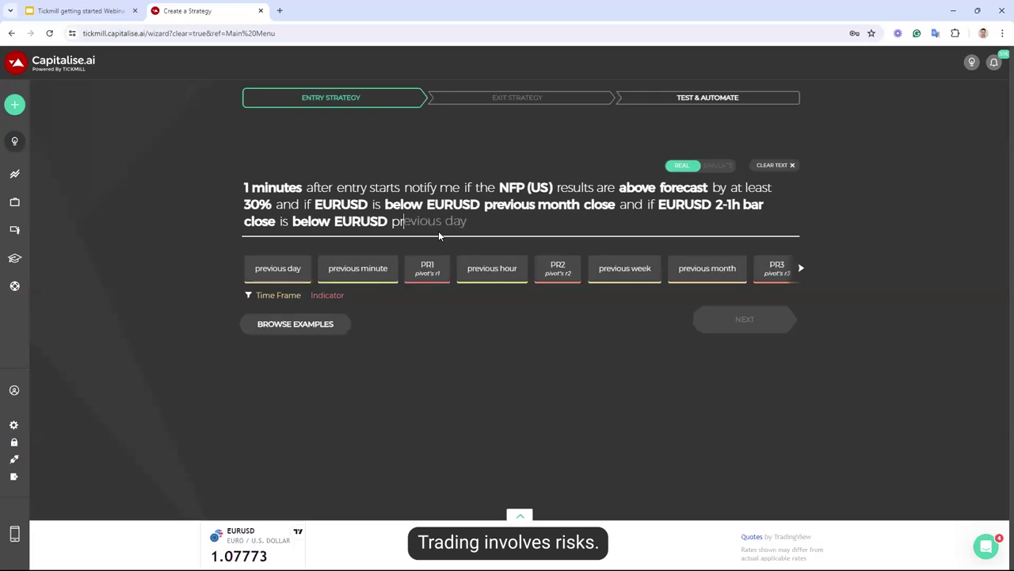
{"action": "left_click", "coordinate": [428, 270]}
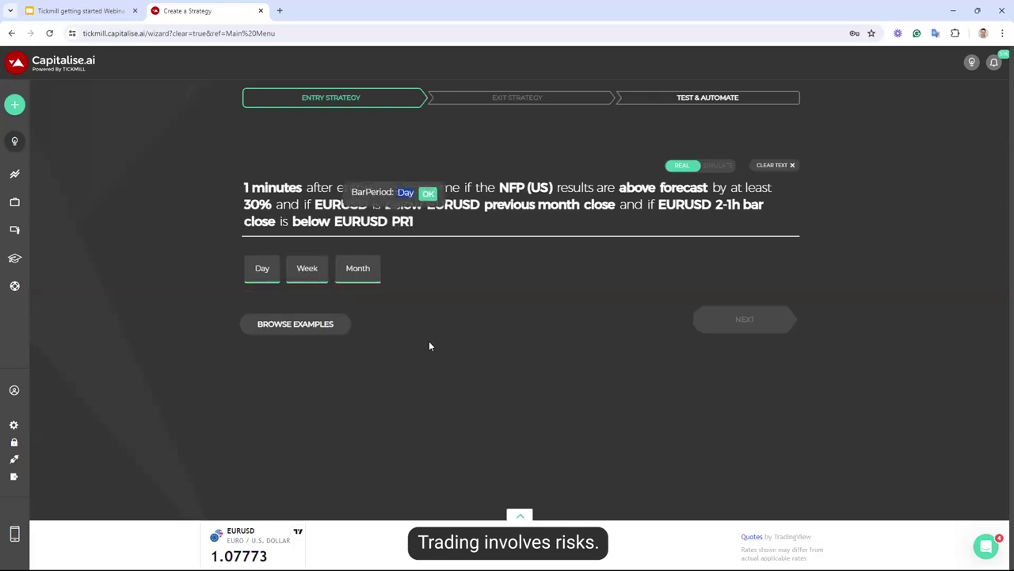
{"action": "key", "text": "Return"}
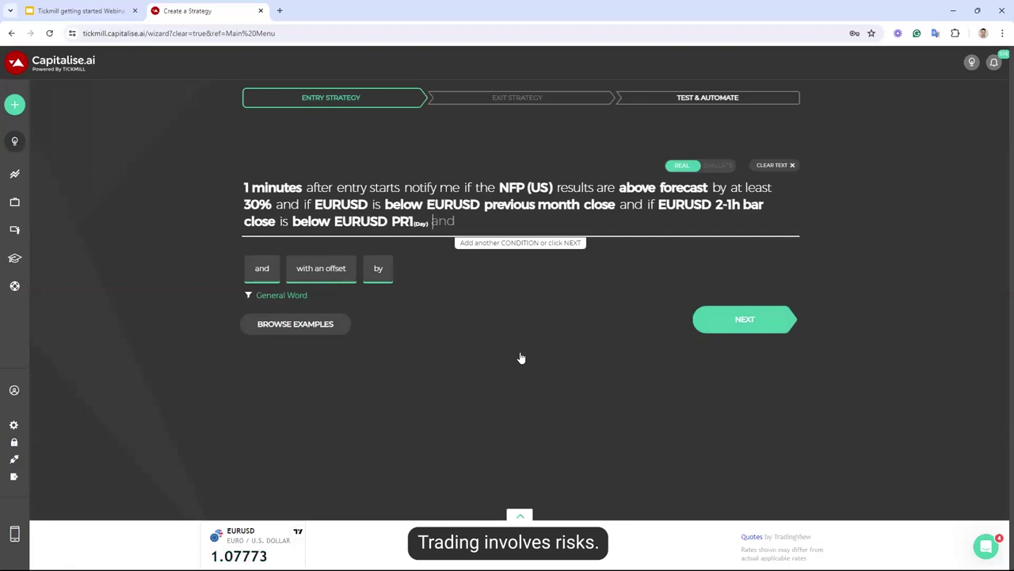
Enable Run In-loop, launch the NFP/EURUSD strategy as a simulation, and begin another
{"action": "left_click", "coordinate": [765, 320]}
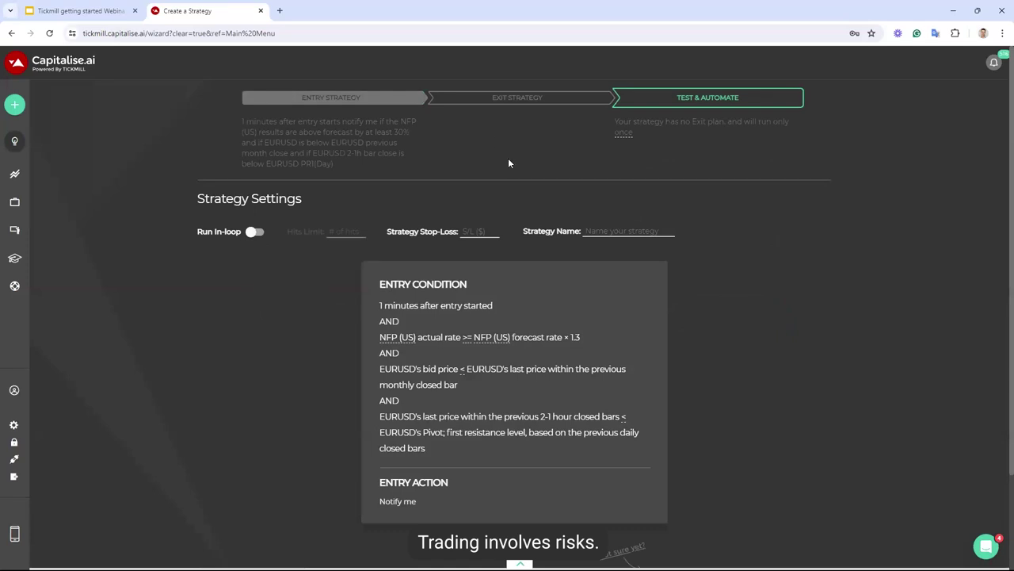
{"action": "left_click", "coordinate": [255, 231]}
{"action": "scroll", "coordinate": [676, 375], "scroll_direction": "down", "scroll_amount": 2}
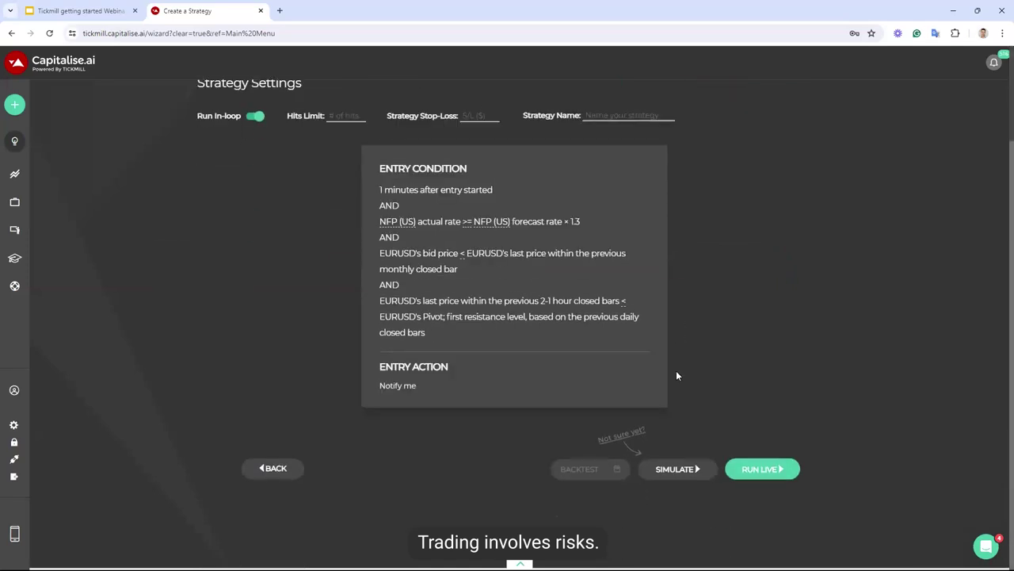
{"action": "left_click", "coordinate": [683, 474]}
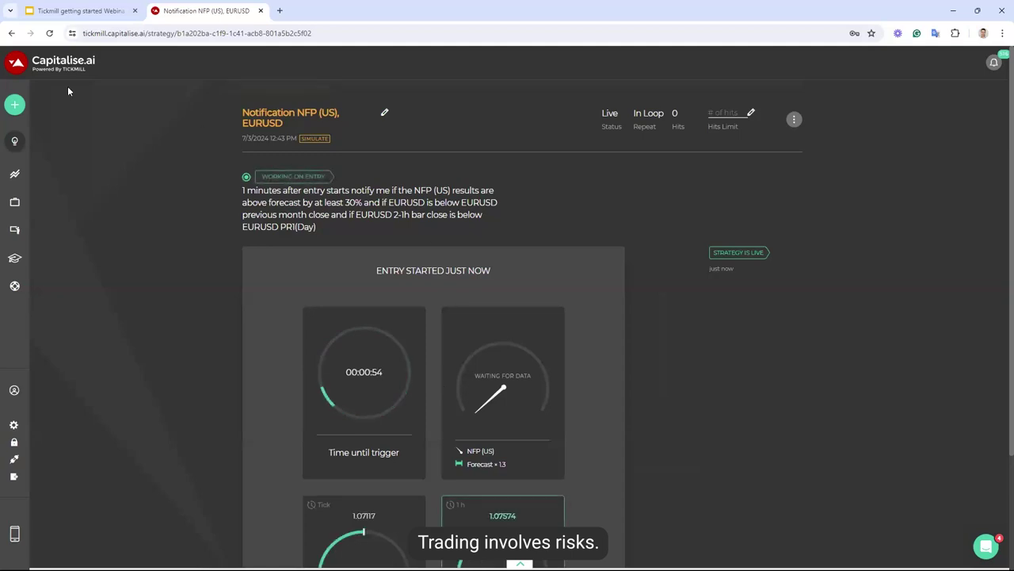
{"action": "left_click", "coordinate": [37, 107]}
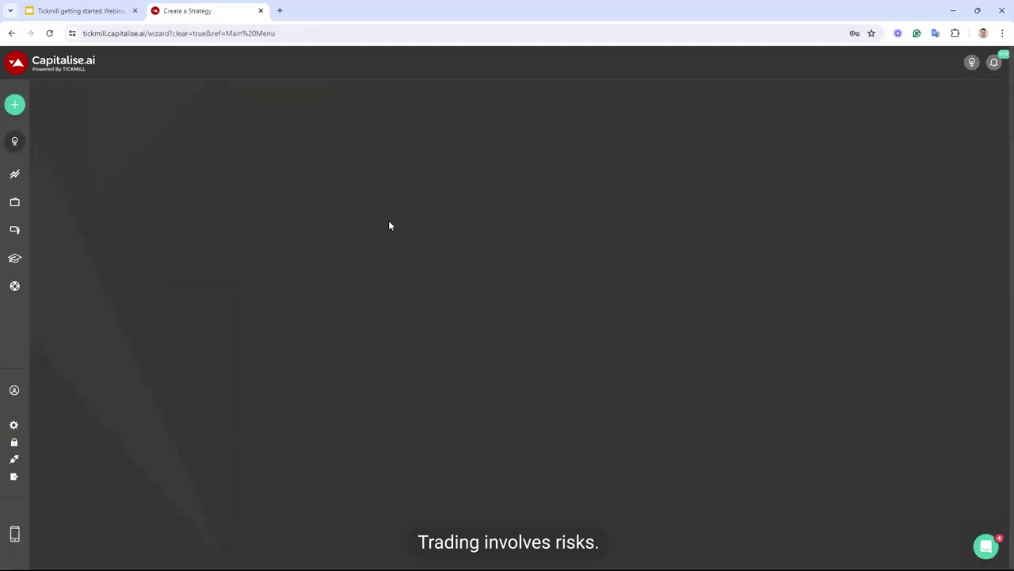
Switch the new strategy's REAL/SIMULATE toggle to REAL
{"action": "left_click", "coordinate": [671, 169]}
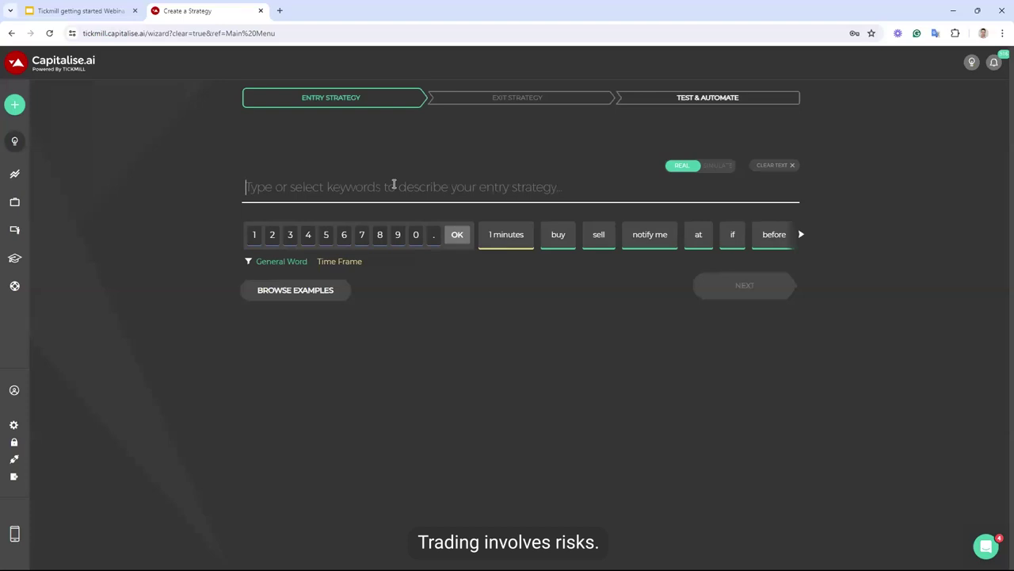
Enter 'Except between 09:29 and 10:05 US Eastern Time if NVDA' as the entry description
{"action": "left_click", "coordinate": [393, 184]}
{"action": "type", "text": "except between"}
{"action": "key", "text": "Return"}
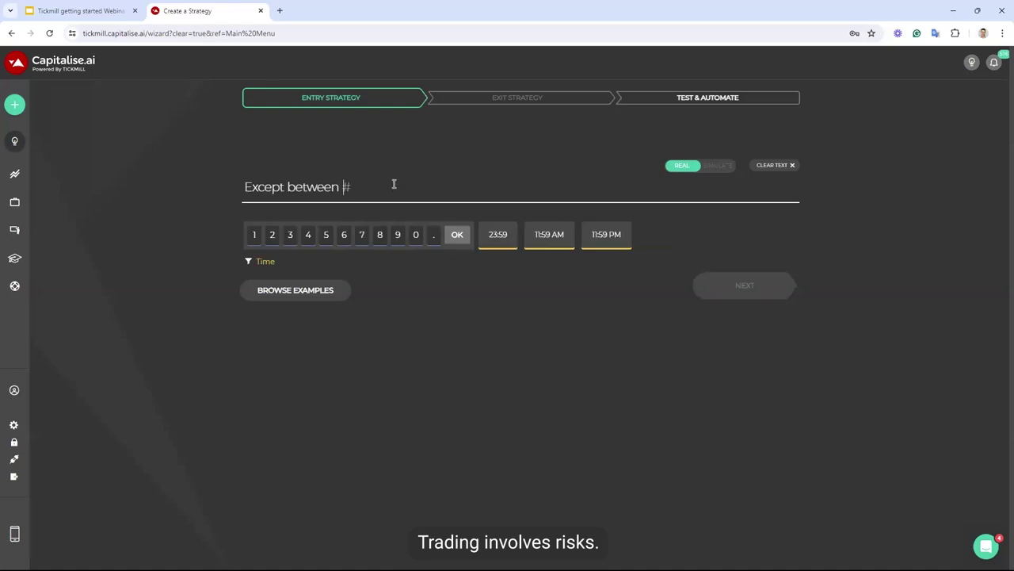
{"action": "type", "text": "09:"}
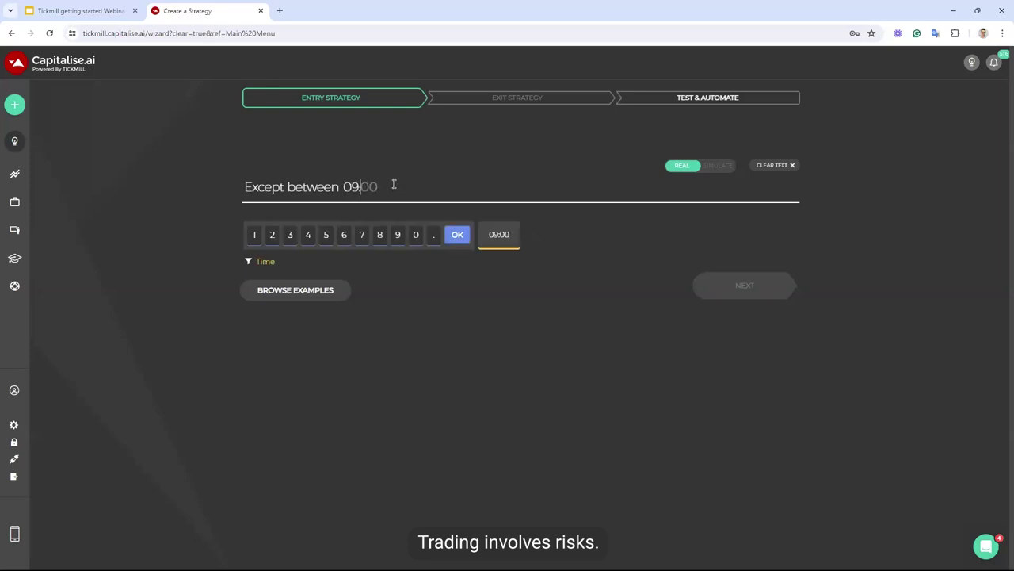
{"action": "type", "text": "29"}
{"action": "key", "text": "Return"}
{"action": "type", "text": "and 10:05"}
{"action": "key", "text": "Return"}
{"action": "type", "text": "US Eastern time"}
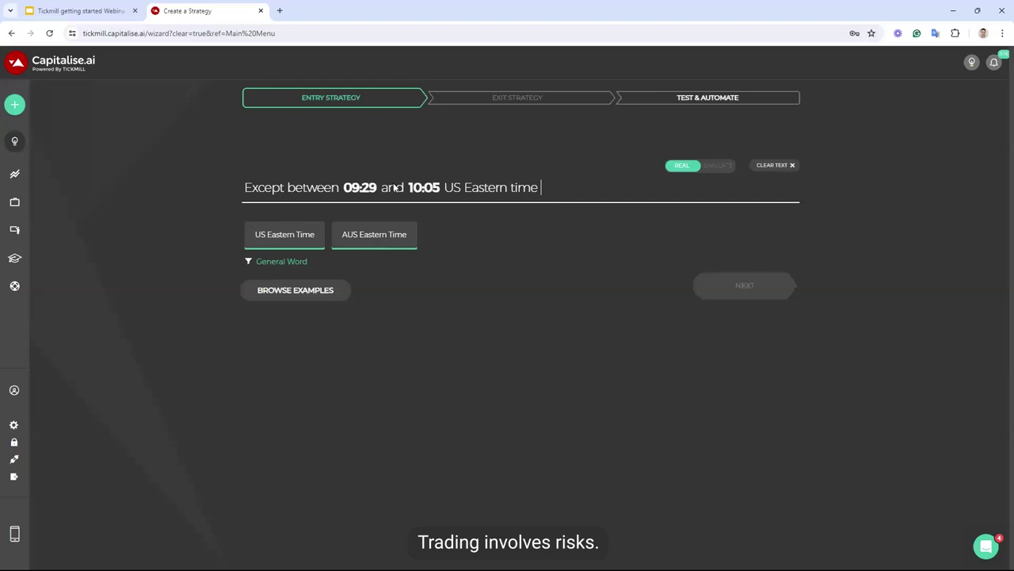
{"action": "key", "text": "Return"}
{"action": "type", "text": "if nvda"}
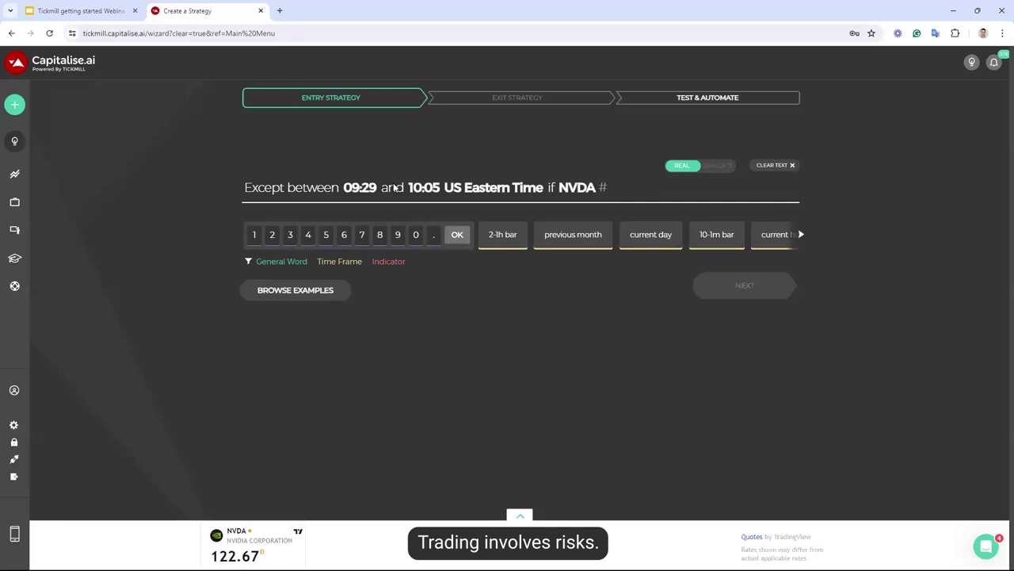
Add NVDA RSI(14, 1h, Close) with a 1-hour bar period, removing the mistyped comparison
{"action": "type", "text": "rsi"}
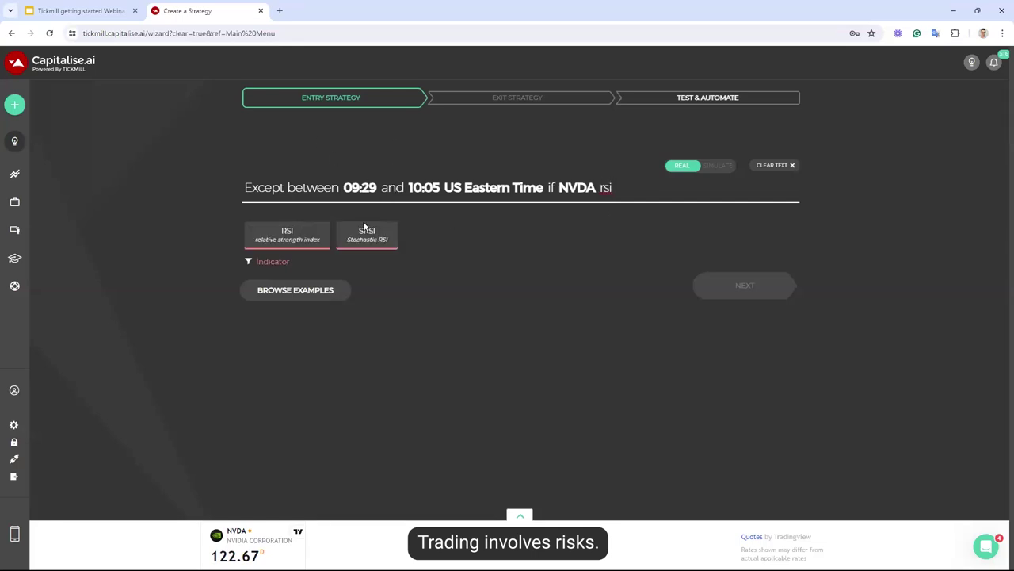
{"action": "left_click", "coordinate": [284, 237]}
{"action": "left_click", "coordinate": [306, 236]}
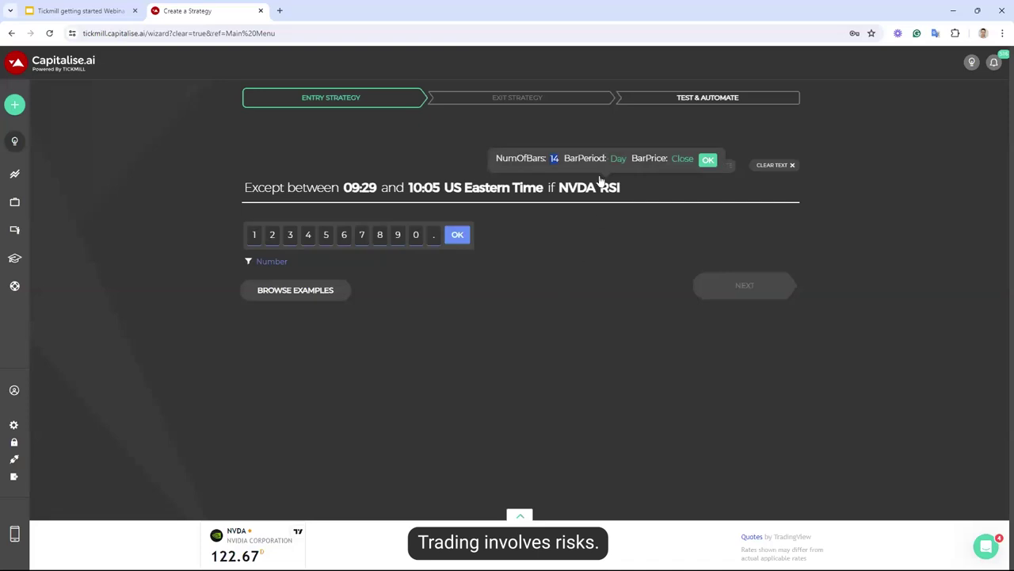
{"action": "left_click", "coordinate": [615, 159]}
{"action": "left_click", "coordinate": [423, 234]}
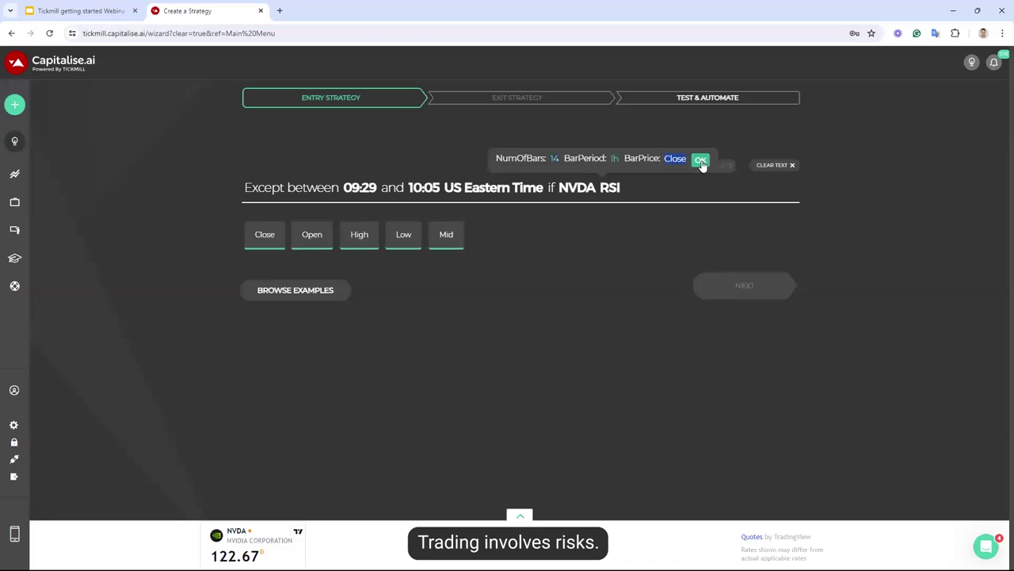
{"action": "left_click", "coordinate": [702, 161]}
{"action": "mouse_move", "coordinate": [722, 301]}
{"action": "type", "text": "is below 3"}
{"action": "type", "text": "0"}
{"action": "key", "text": "BackSpace"}
{"action": "key", "text": "BackSpace"}
{"action": "key", "text": "BackSpace"}
{"action": "key", "text": "BackSpace"}
{"action": "key", "text": "BackSpace"}
{"action": "key", "text": "BackSpace"}
{"action": "key", "text": "BackSpace"}
{"action": "key", "text": "BackSpace"}
{"action": "key", "text": "BackSpace"}
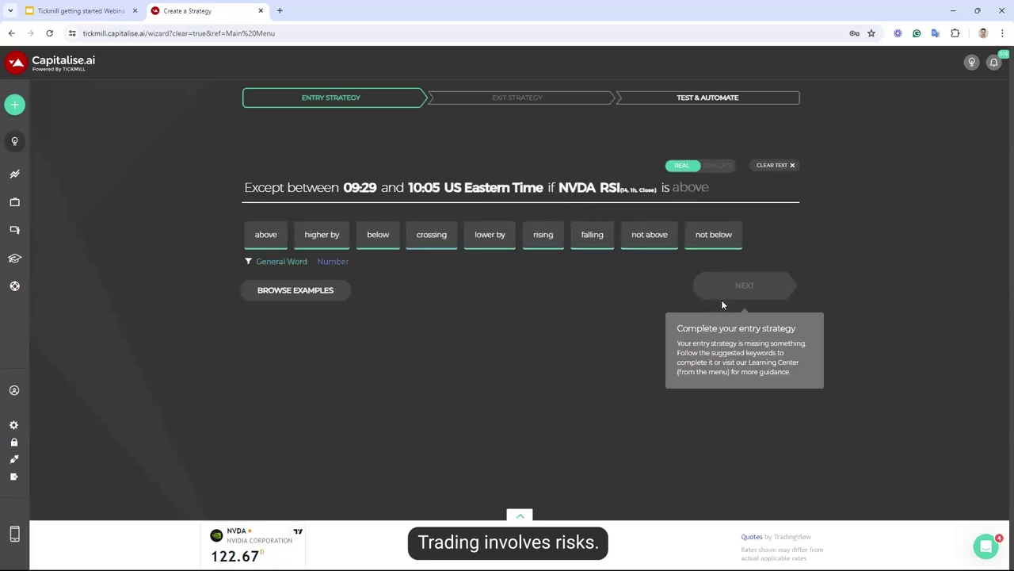
Complete the entry as RSI crosses below 30, then buy 1 NVDA
{"action": "type", "text": "crosses below 30"}
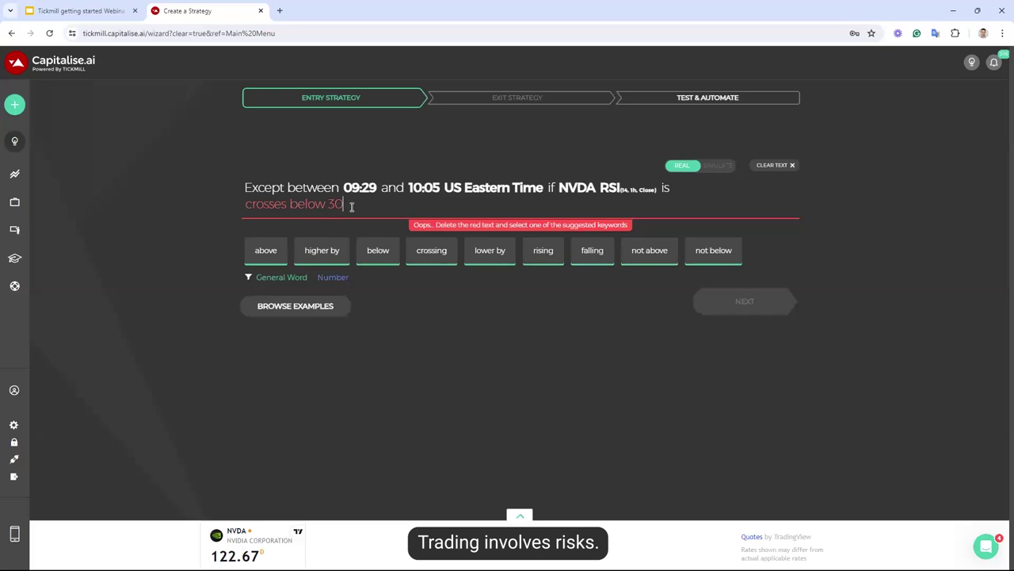
{"action": "key", "text": "BackSpace"}
{"action": "key", "text": "BackSpace"}
{"action": "key", "text": "BackSpace"}
{"action": "key", "text": "BackSpace"}
{"action": "key", "text": "BackSpace"}
{"action": "key", "text": "BackSpace"}
{"action": "key", "text": "BackSpace"}
{"action": "key", "text": "BackSpace"}
{"action": "key", "text": "BackSpace"}
{"action": "key", "text": "BackSpace"}
{"action": "key", "text": "BackSpace"}
{"action": "key", "text": "BackSpace"}
{"action": "key", "text": "BackSpace"}
{"action": "key", "text": "BackSpace"}
{"action": "key", "text": "BackSpace"}
{"action": "key", "text": "BackSpace"}
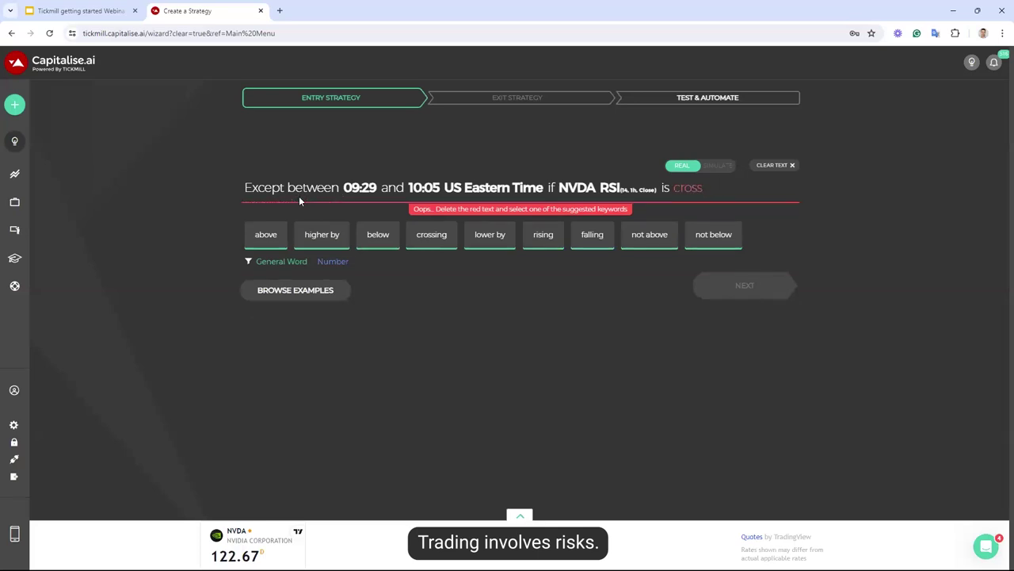
{"action": "type", "text": "cr"}
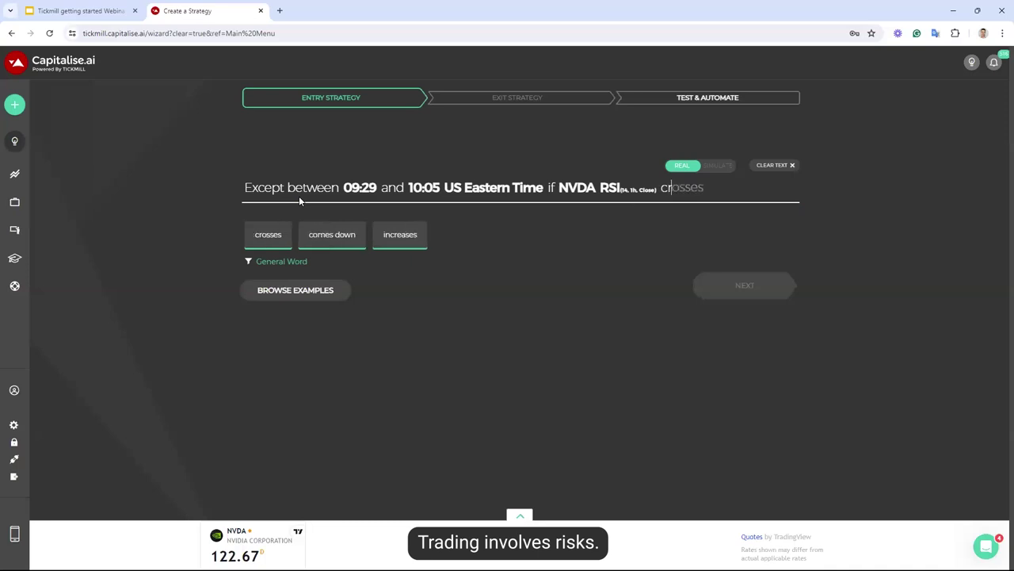
{"action": "type", "text": "osses below 30"}
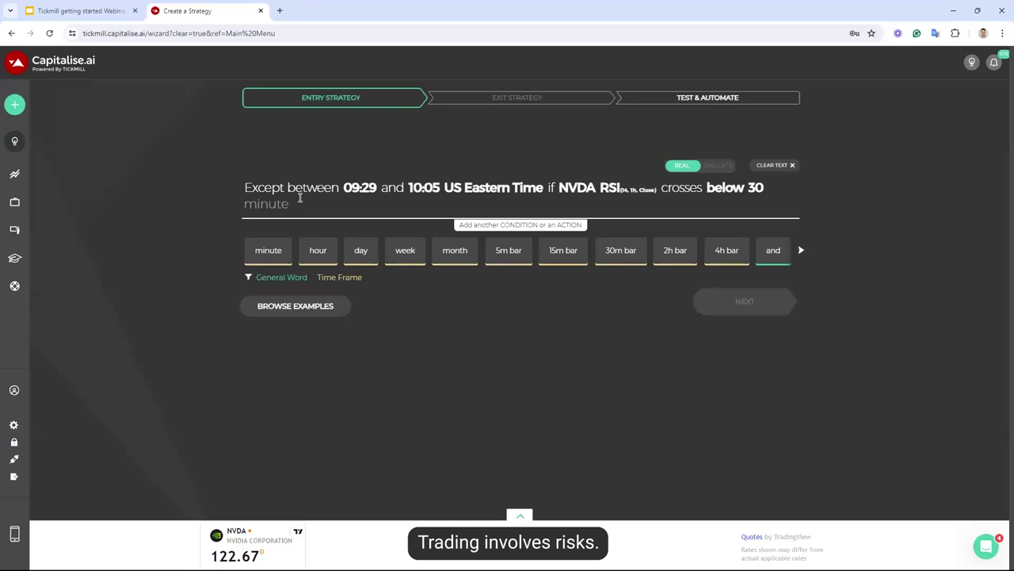
{"action": "type", "text": "then buy "}
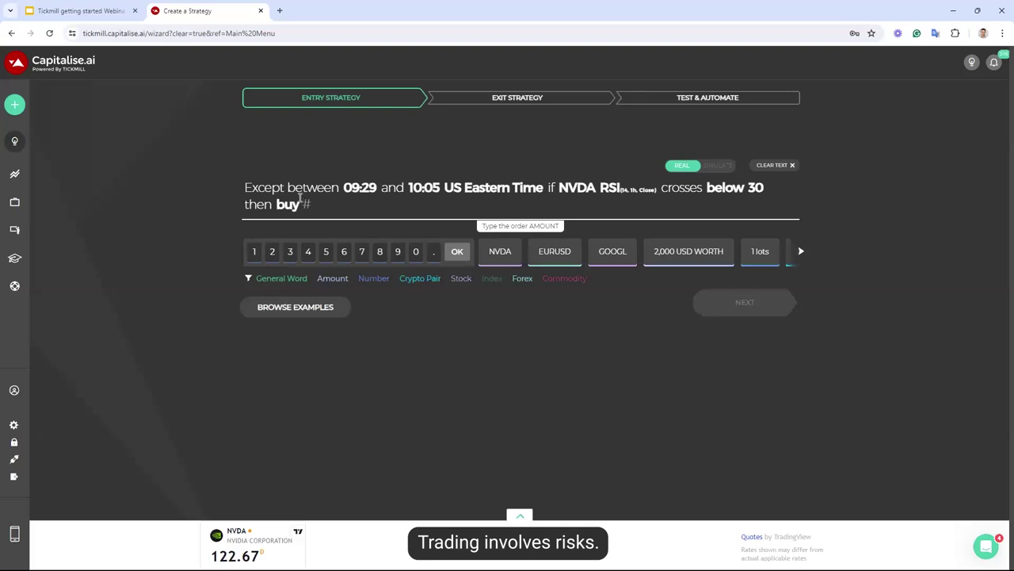
{"action": "type", "text": "1 nvda"}
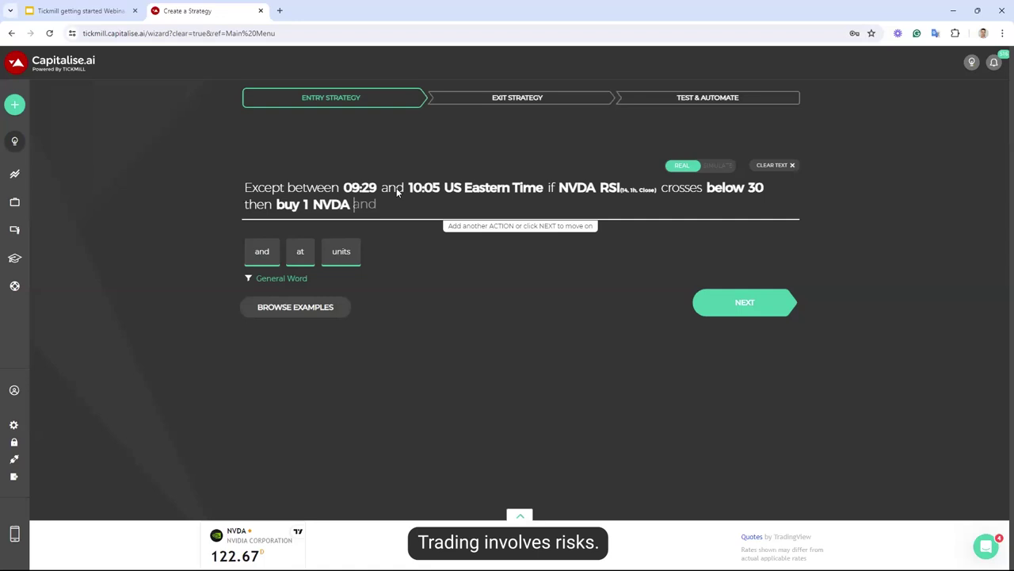
Start the exit rule with 'close position if NVDA'
{"action": "left_click", "coordinate": [740, 307]}
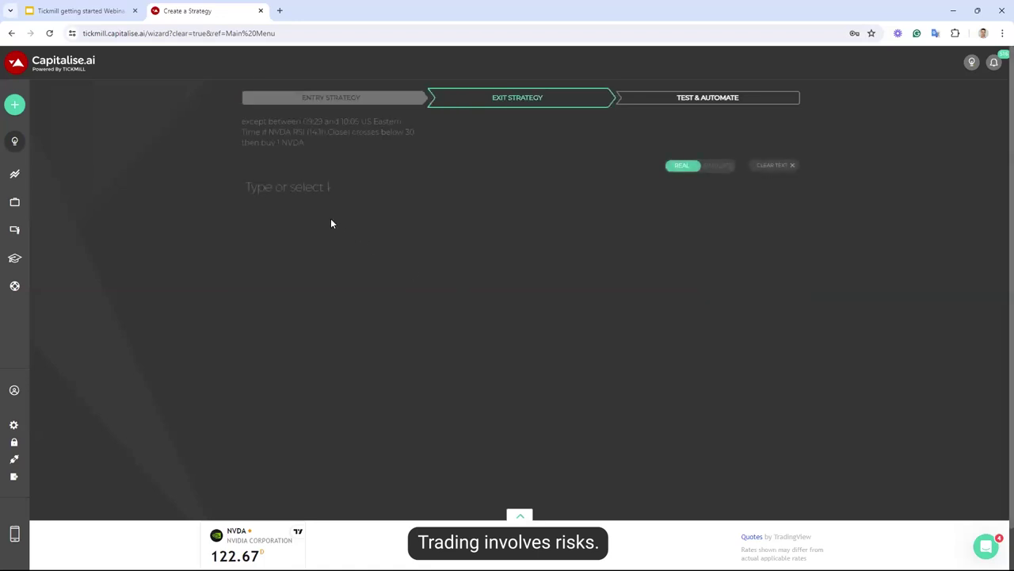
{"action": "type", "text": "close"}
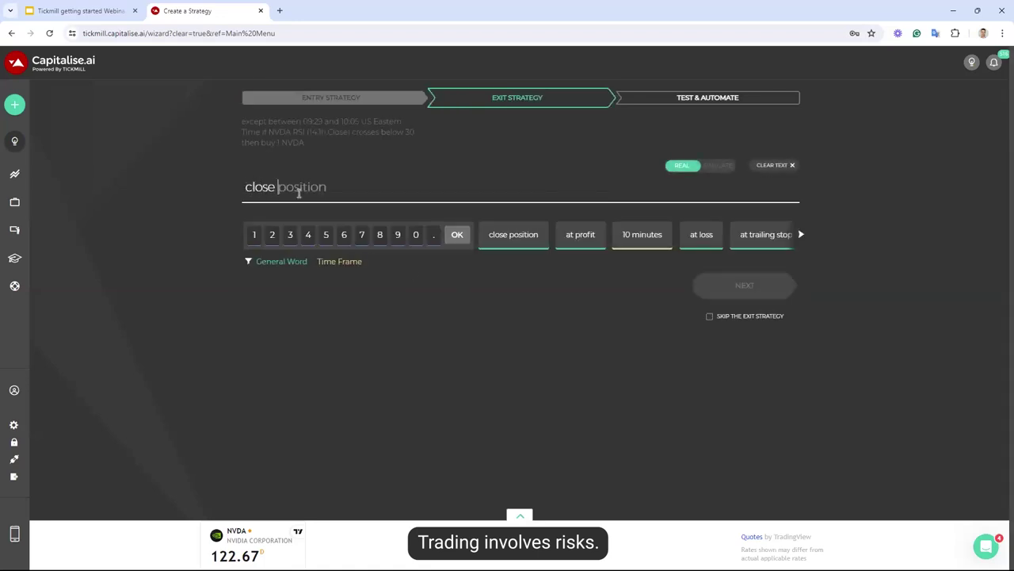
{"action": "key", "text": "Tab"}
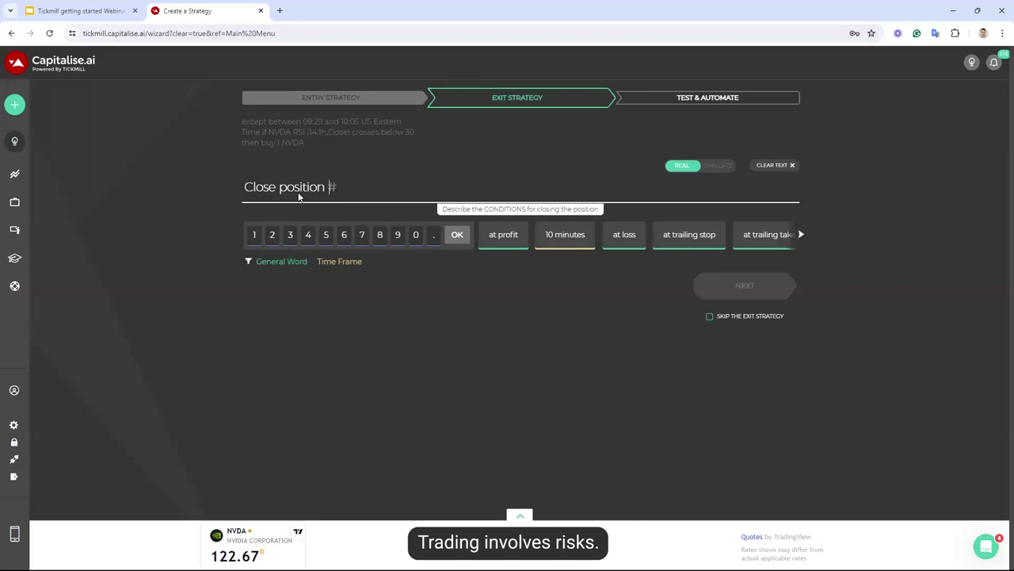
{"action": "type", "text": "if nvda"}
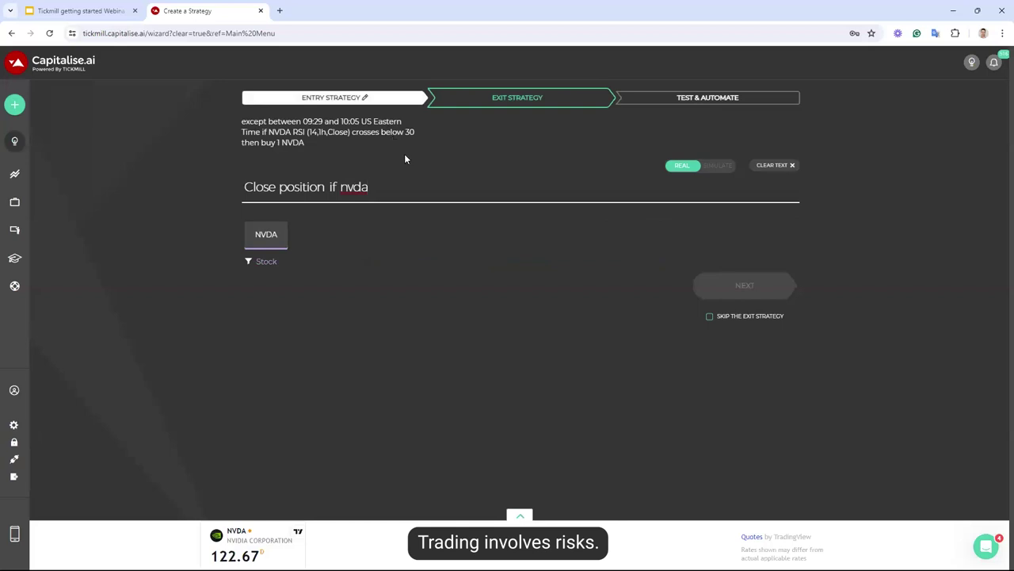
{"action": "left_click", "coordinate": [272, 235]}
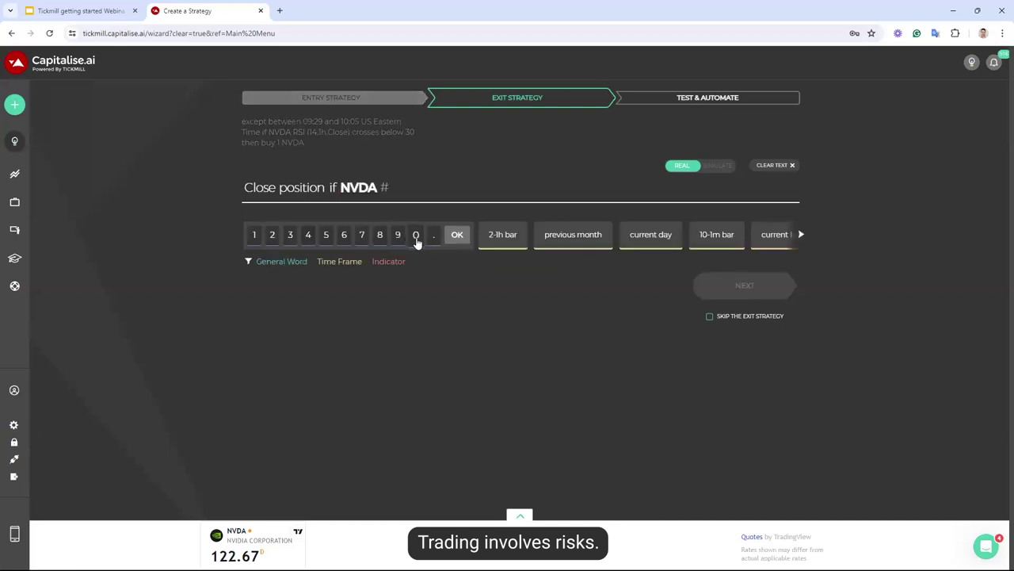
{"action": "type", "text": "is above"}
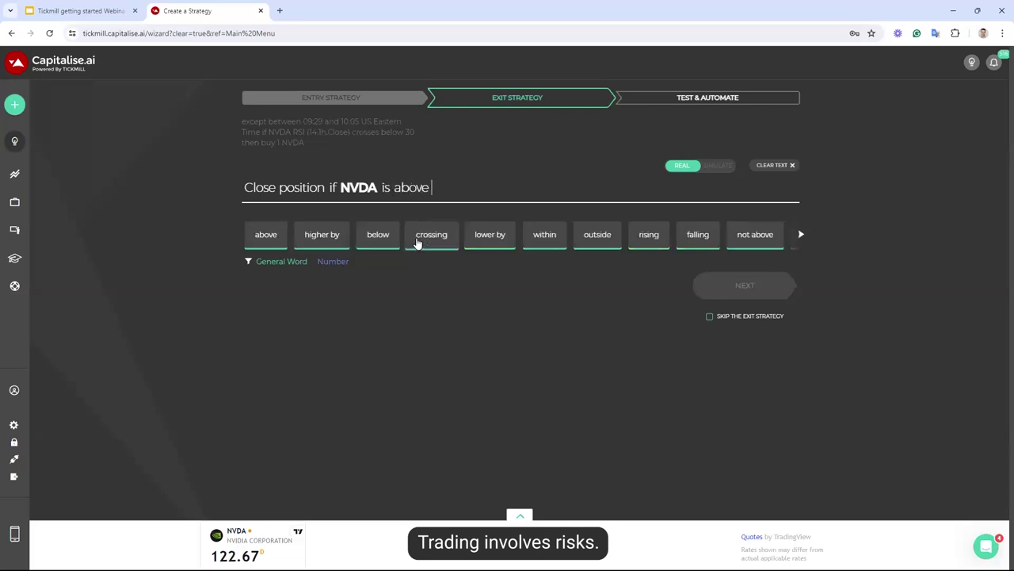
{"action": "type", "text": "75"}
{"action": "key", "text": "BackSpace"}
{"action": "key", "text": "BackSpace"}
{"action": "key", "text": "BackSpace"}
{"action": "key", "text": "BackSpace"}
{"action": "key", "text": "BackSpace"}
{"action": "key", "text": "BackSpace"}
{"action": "key", "text": "BackSpace"}
{"action": "key", "text": "BackSpace"}
{"action": "key", "text": "BackSpace"}
{"action": "key", "text": "BackSpace"}
Exit when NVDA RSI(14, 1h, Close) is above 75 or at 15:58 US Eastern Time, then simulate
{"action": "type", "text": "rsi"}
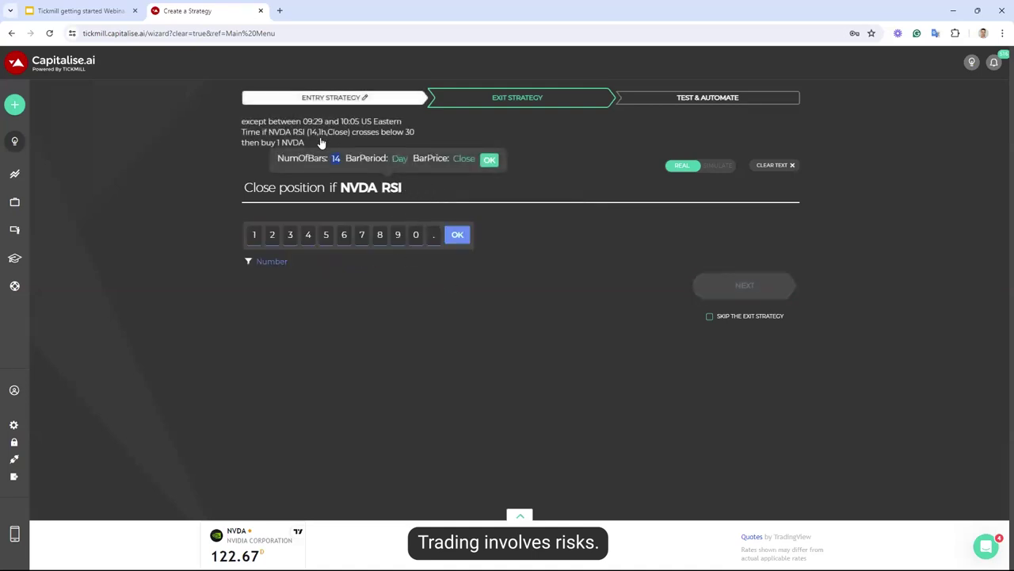
{"action": "left_click", "coordinate": [399, 158]}
{"action": "left_click", "coordinate": [421, 235]}
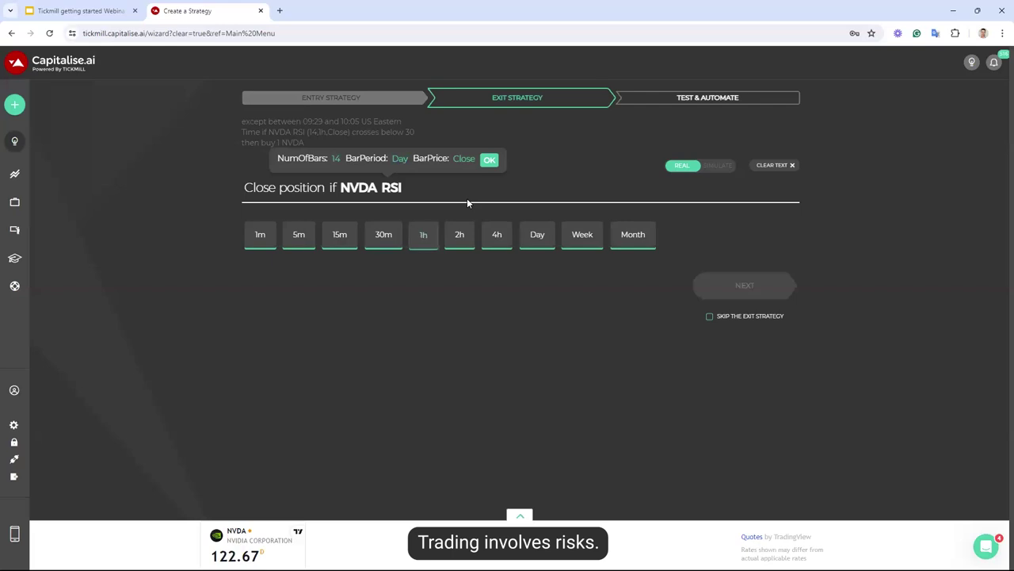
{"action": "left_click", "coordinate": [482, 160]}
{"action": "type", "text": "is above "}
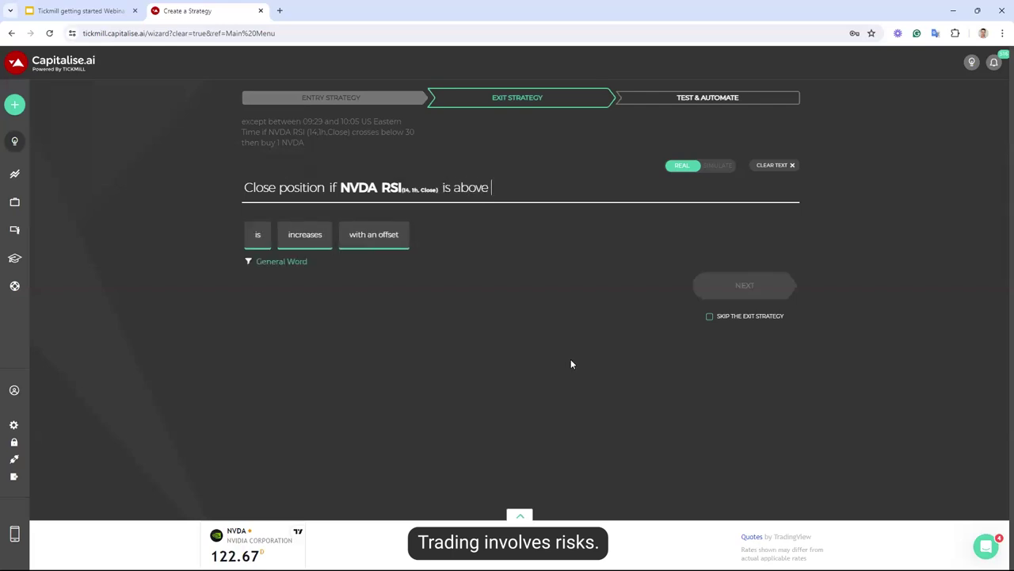
{"action": "type", "text": "75 or"}
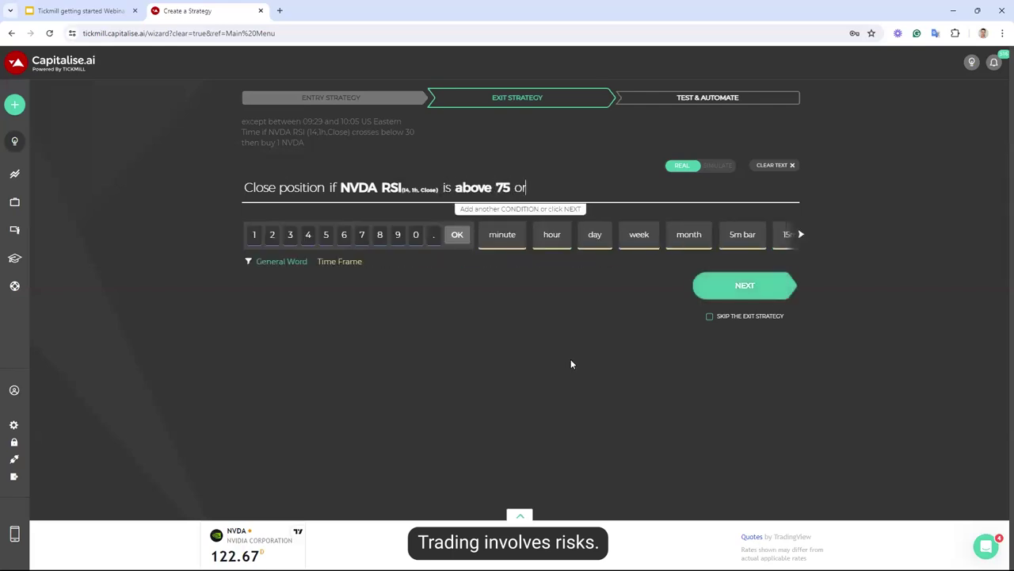
{"action": "type", "text": " at "}
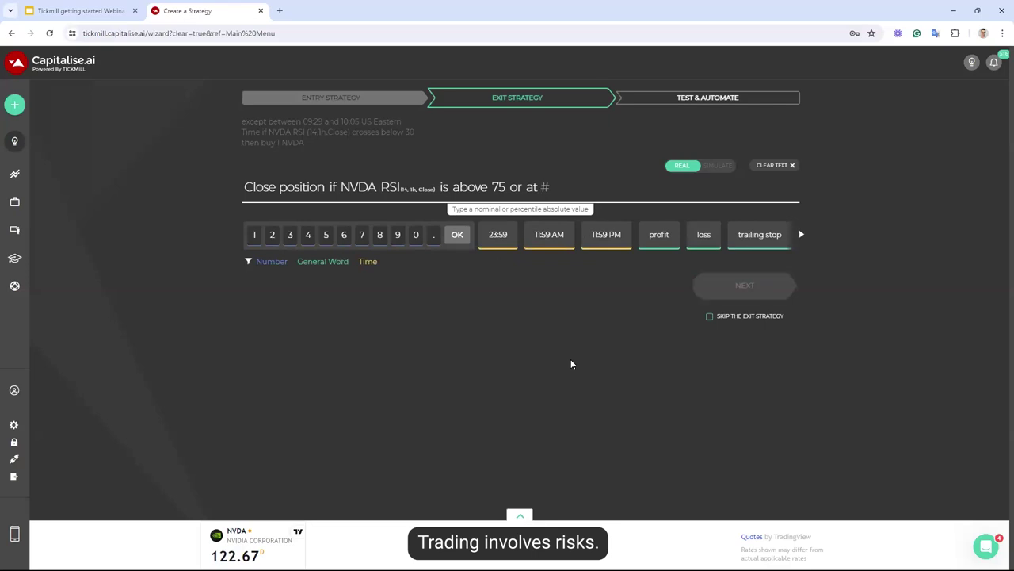
{"action": "type", "text": "15:58 "}
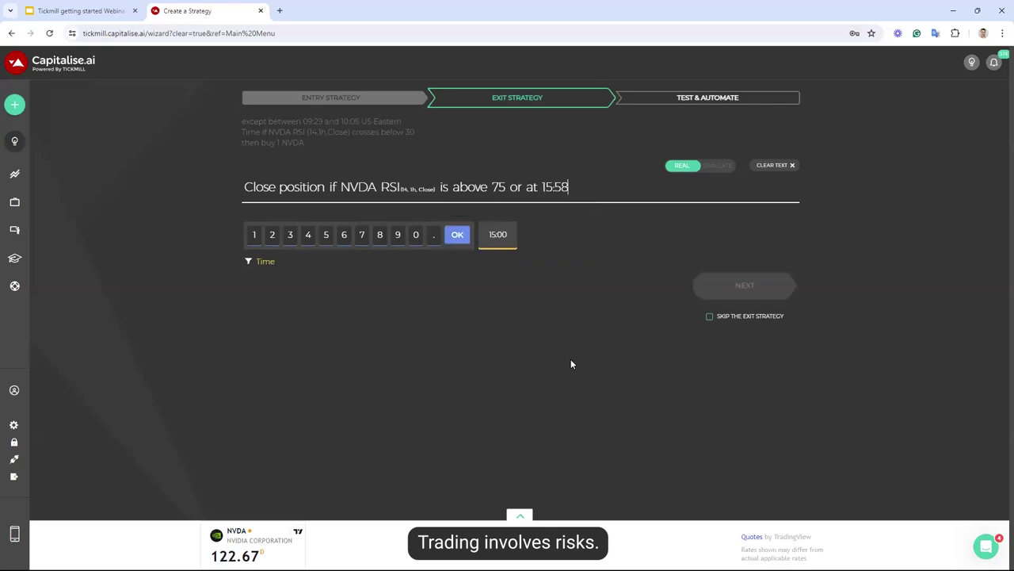
{"action": "type", "text": "Us eas"}
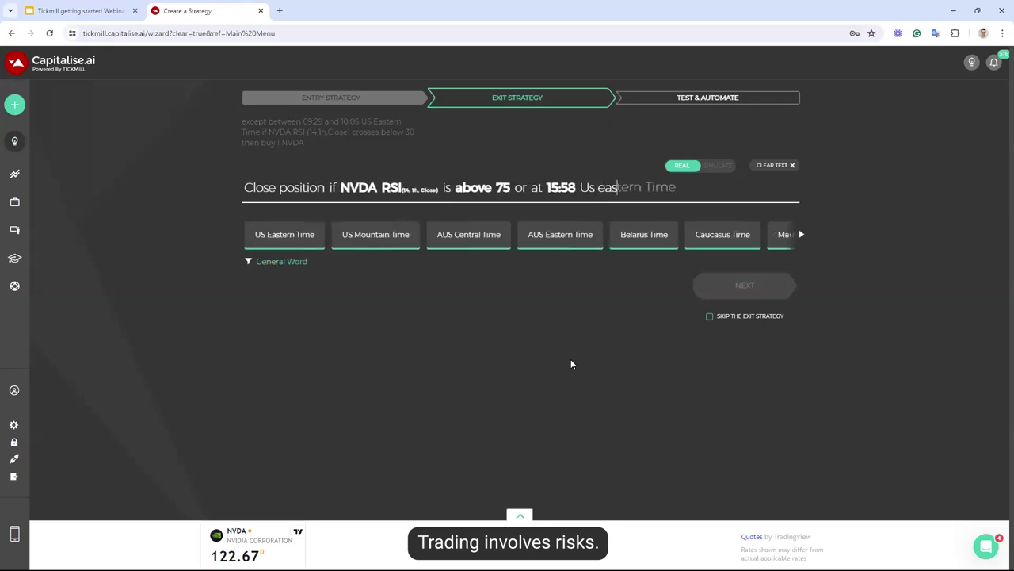
{"action": "type", "text": "tern time"}
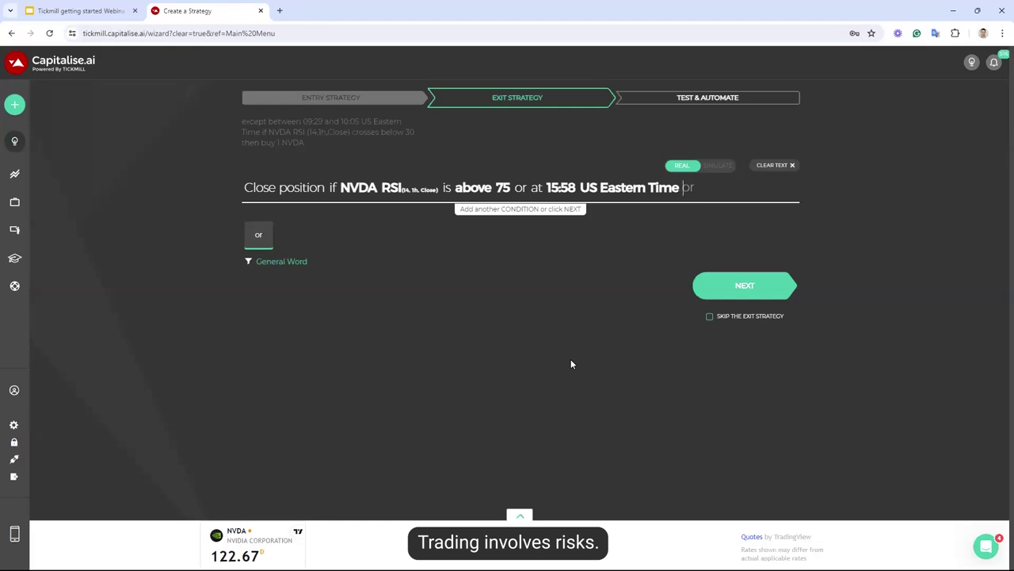
{"action": "left_click", "coordinate": [716, 294]}
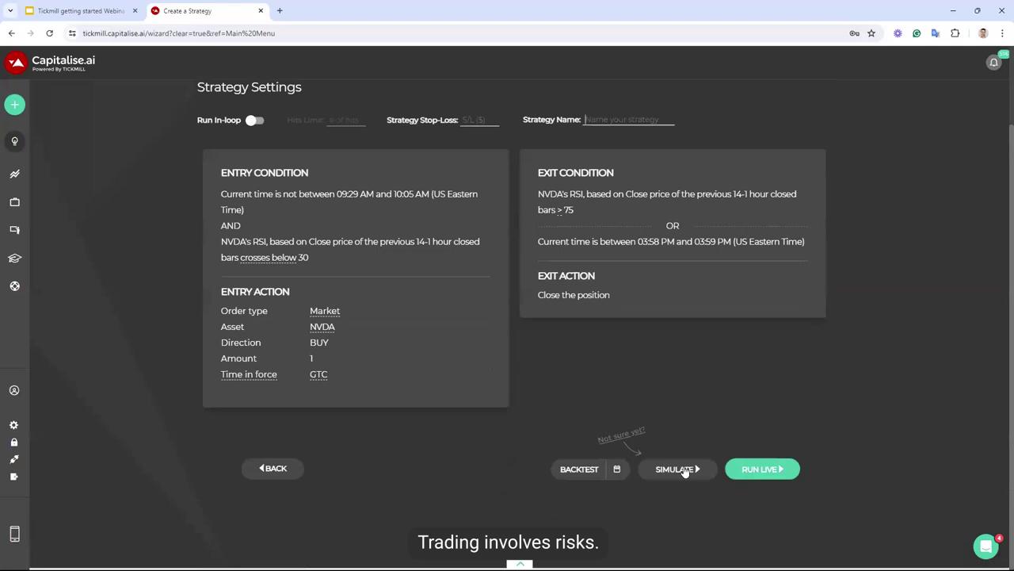
{"action": "left_click", "coordinate": [683, 469]}
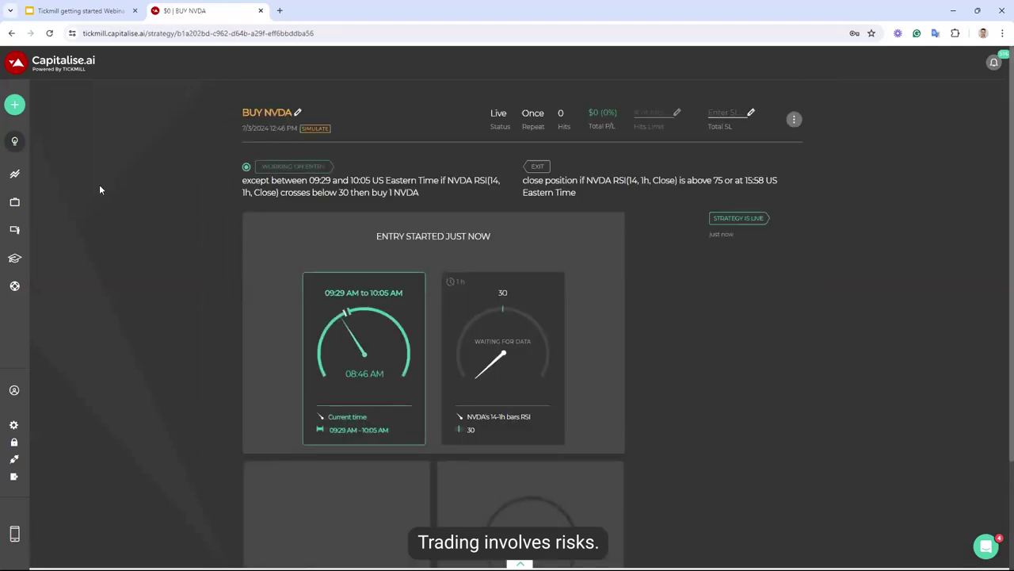
Open the Capitalise.ai Help Center in a new tab via Support in the sidebar
{"action": "mouse_move", "coordinate": [47, 208]}
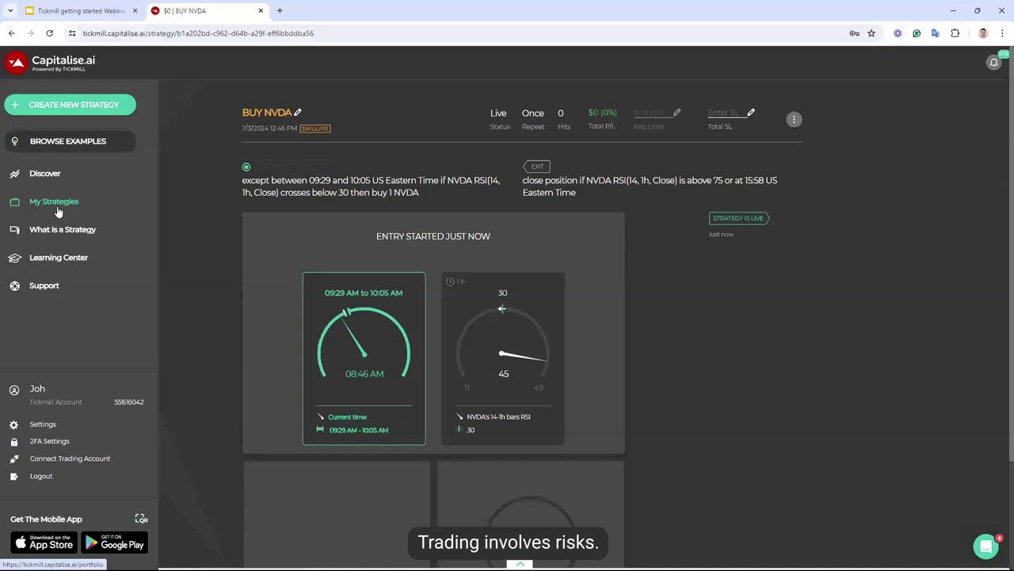
{"action": "left_click", "coordinate": [44, 285]}
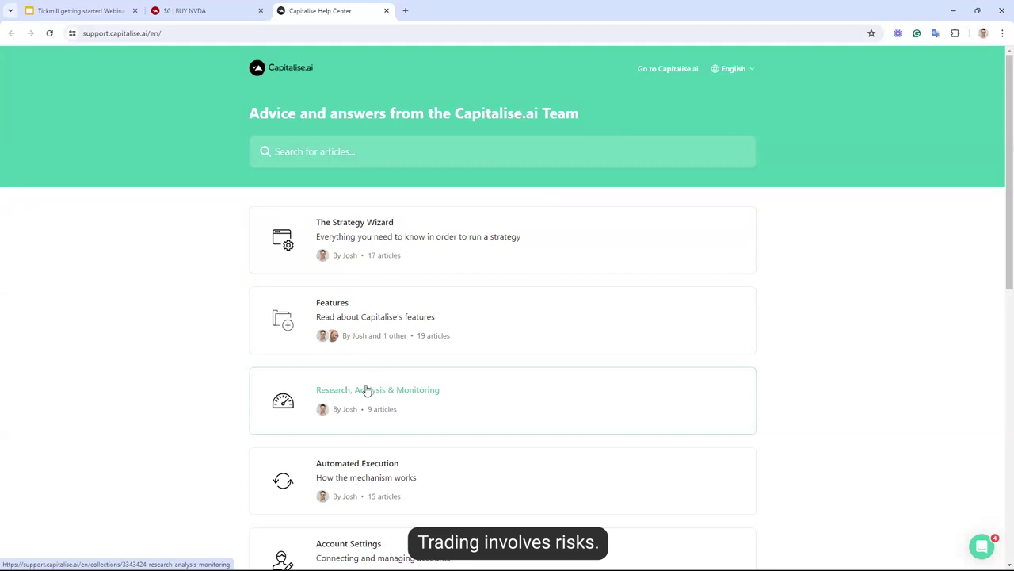
Search the help articles for 'candlestick' and open Introducing Candlestick Pattern Strategies
{"action": "left_click", "coordinate": [372, 151]}
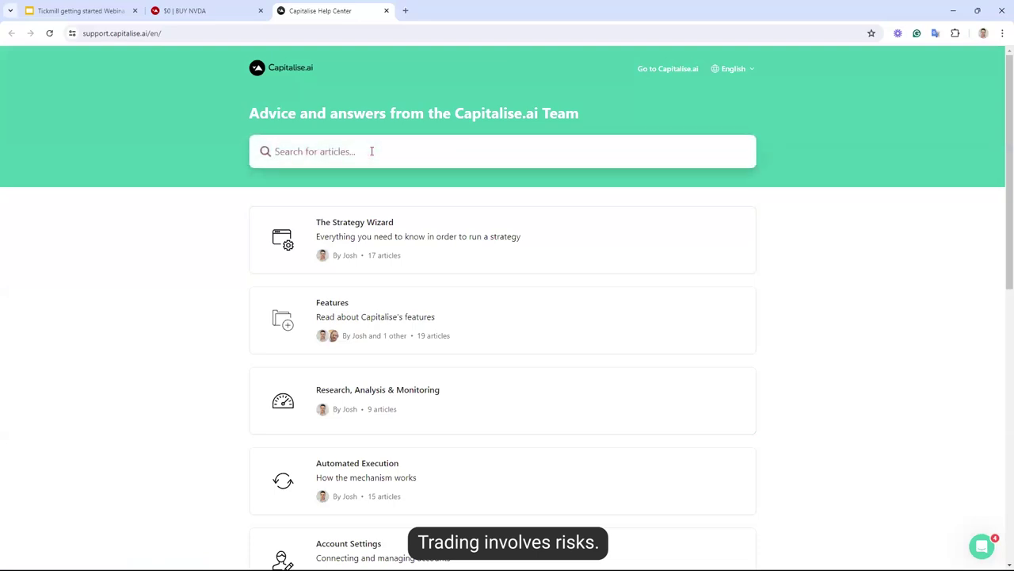
{"action": "type", "text": "c"}
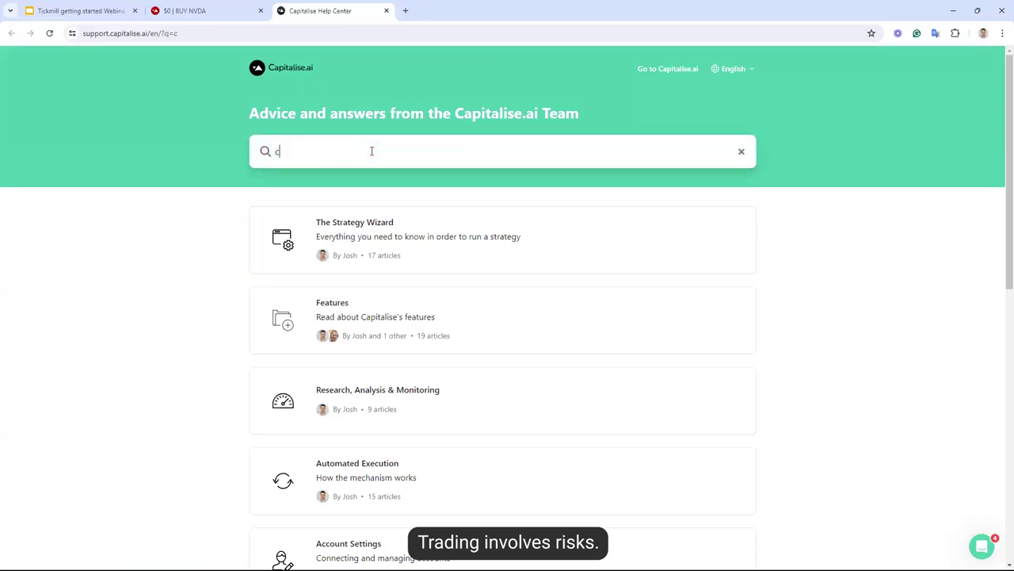
{"action": "type", "text": "andlestick"}
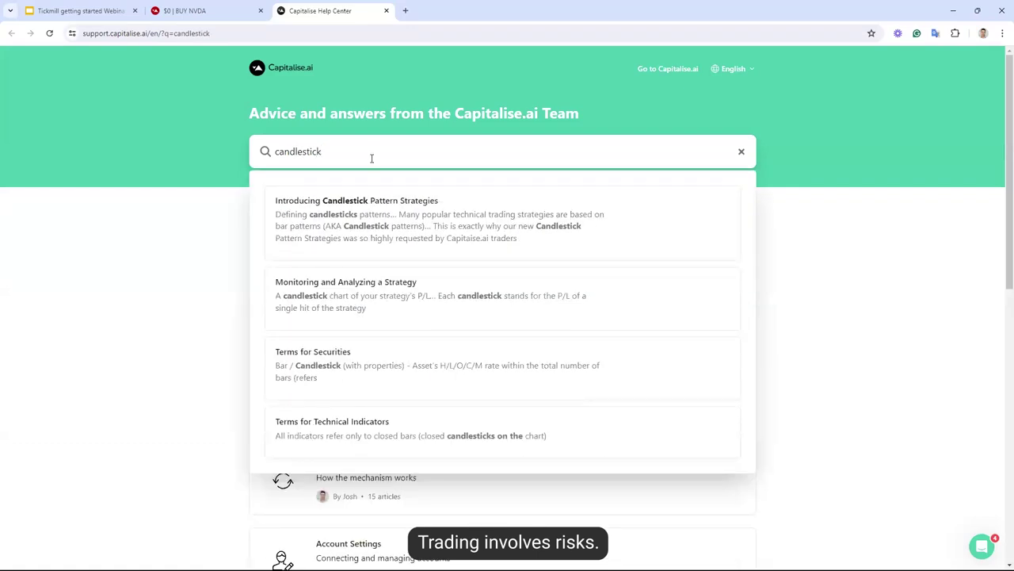
{"action": "left_click", "coordinate": [455, 246]}
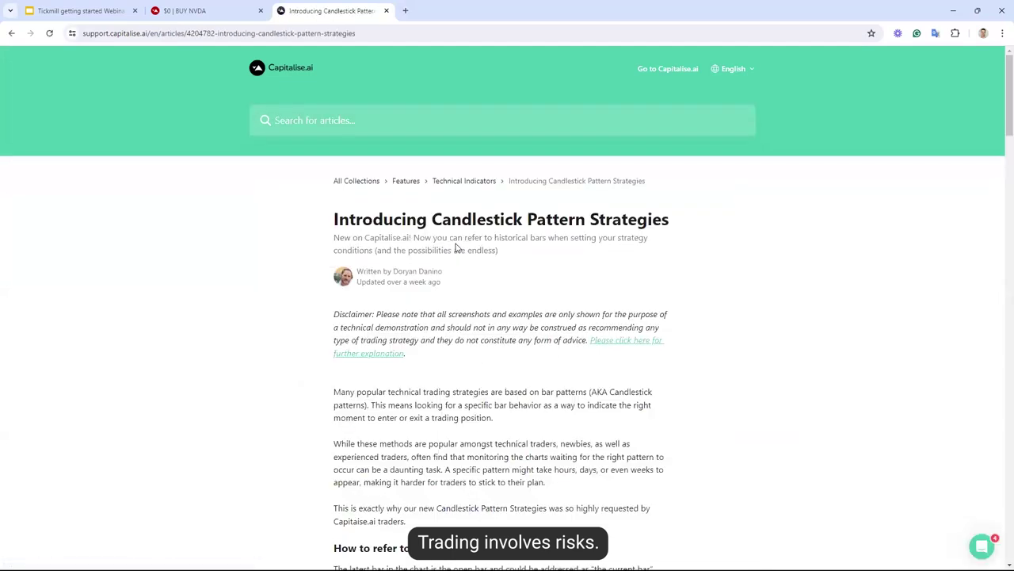
Read through the candlestick article's examples, then switch back to the '$0 | BUY NVDA' tab
{"action": "scroll", "coordinate": [458, 248], "scroll_direction": "down", "scroll_amount": 3}
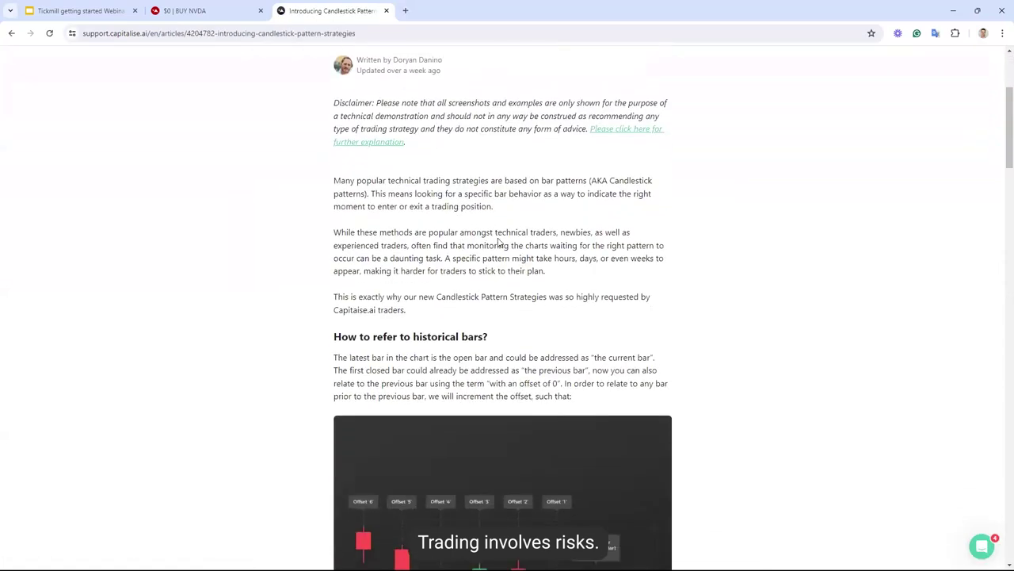
{"action": "scroll", "coordinate": [507, 240], "scroll_direction": "down", "scroll_amount": 2}
{"action": "scroll", "coordinate": [515, 236], "scroll_direction": "down", "scroll_amount": 1}
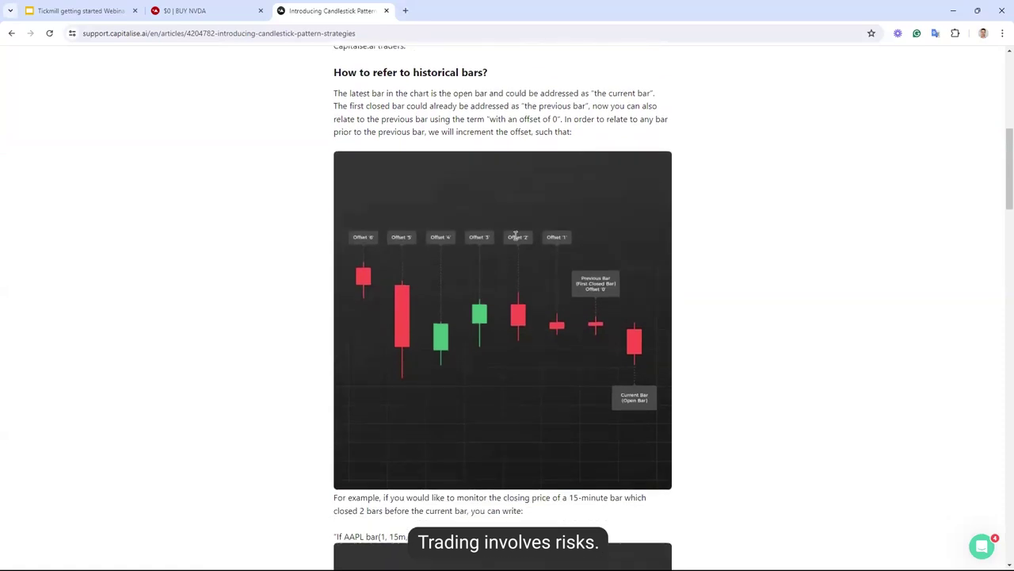
{"action": "scroll", "coordinate": [515, 240], "scroll_direction": "down", "scroll_amount": 2}
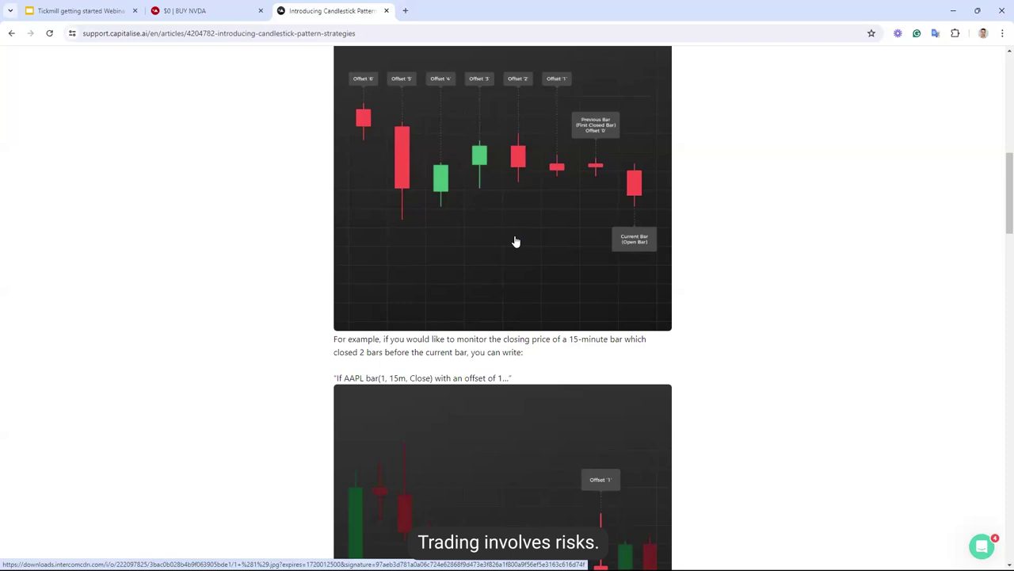
{"action": "scroll", "coordinate": [516, 241], "scroll_direction": "down", "scroll_amount": 4}
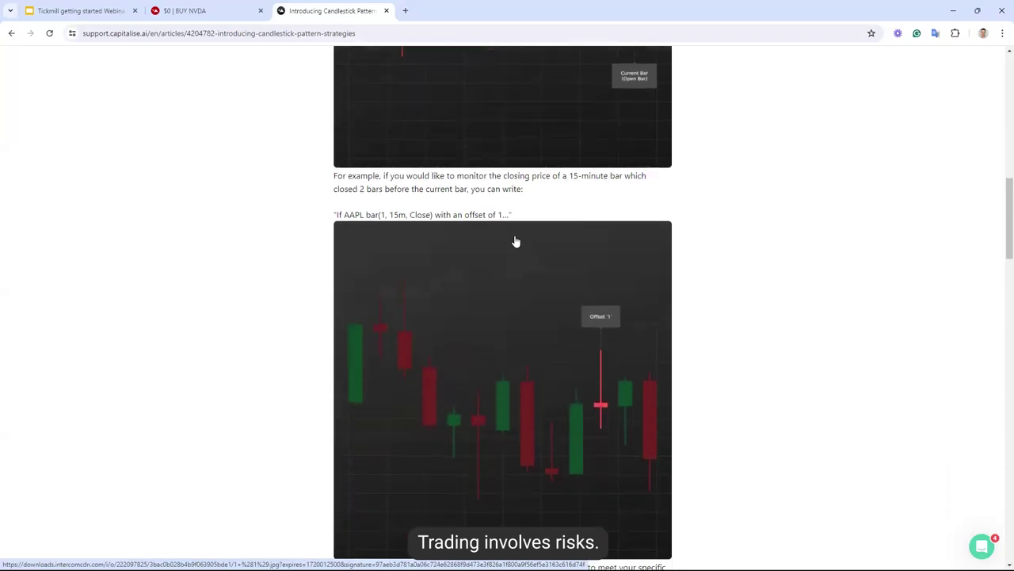
{"action": "scroll", "coordinate": [515, 242], "scroll_direction": "down", "scroll_amount": 4}
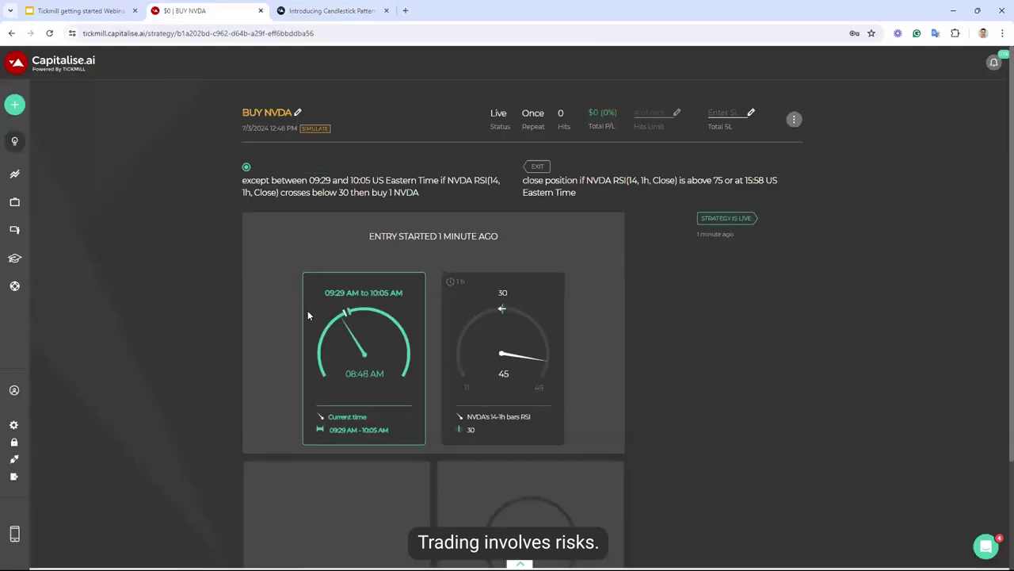
{"action": "left_click", "coordinate": [214, 11]}
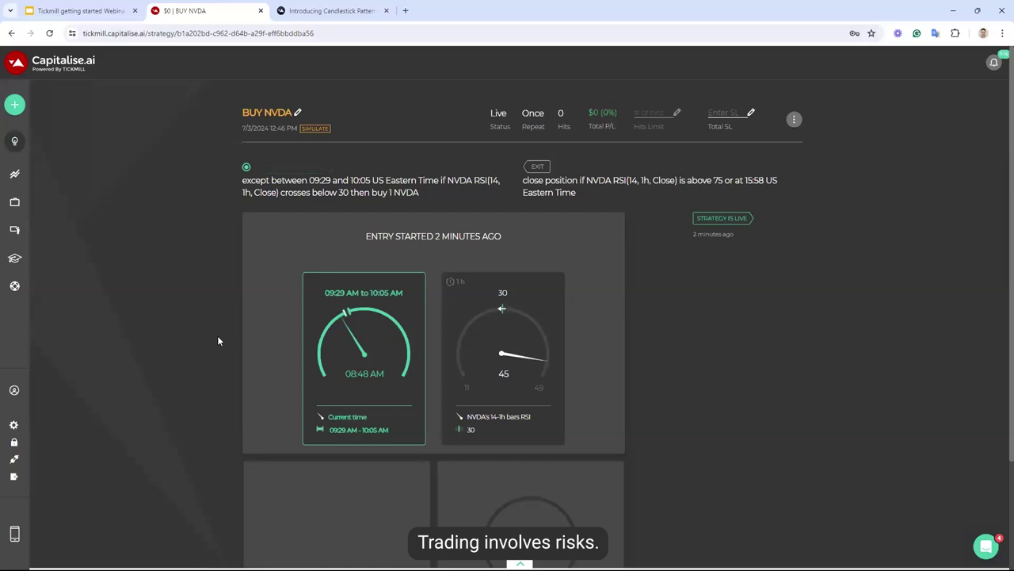
Open the Intercom support chat messenger and close it again
{"action": "left_click", "coordinate": [986, 546]}
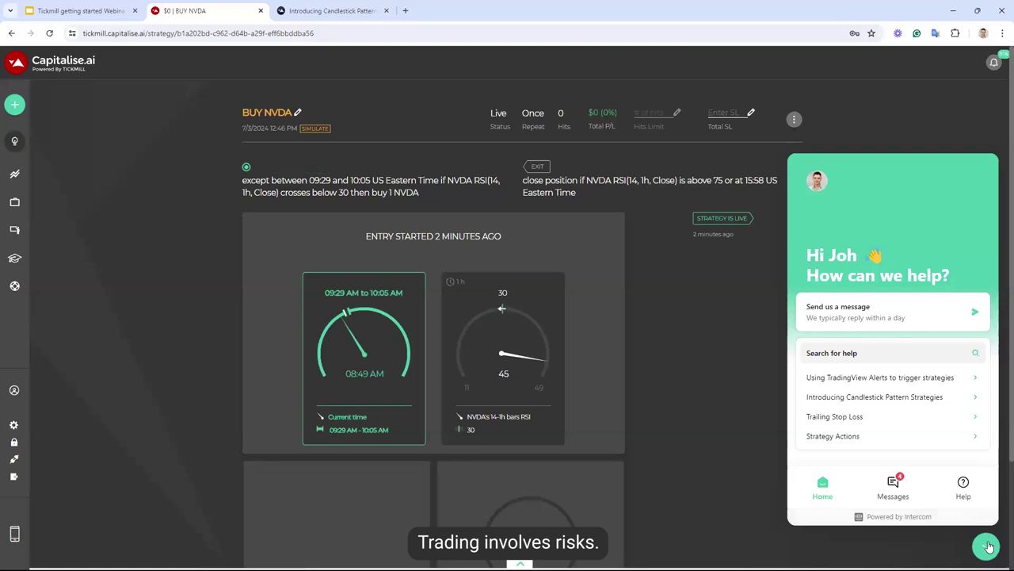
{"action": "left_click", "coordinate": [989, 545]}
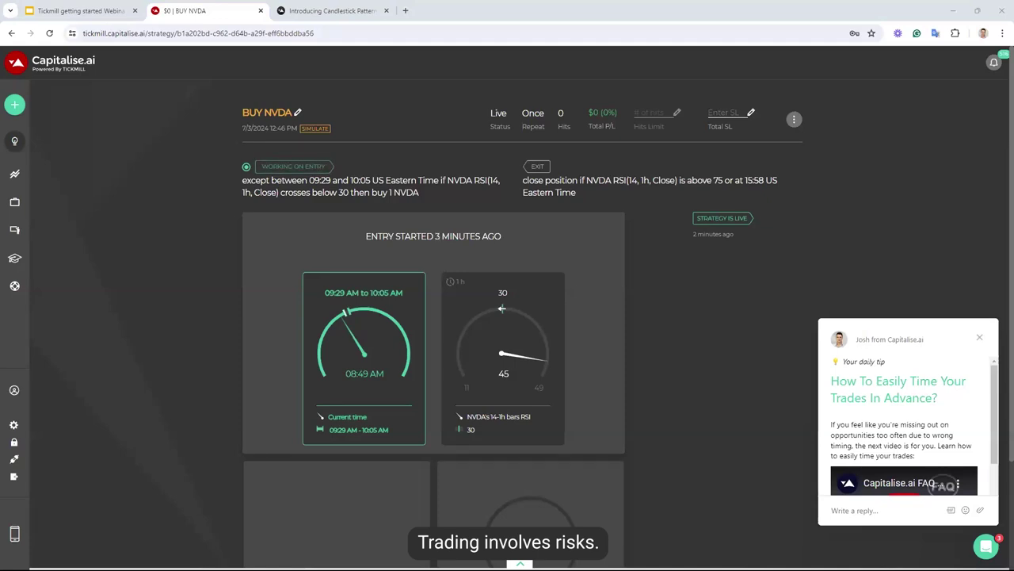
Start a new real-mode strategy, dismiss the tip popup, and enter 'Buy 0.01 lots of NVDA'
{"action": "mouse_move", "coordinate": [28, 119]}
{"action": "left_click", "coordinate": [70, 109]}
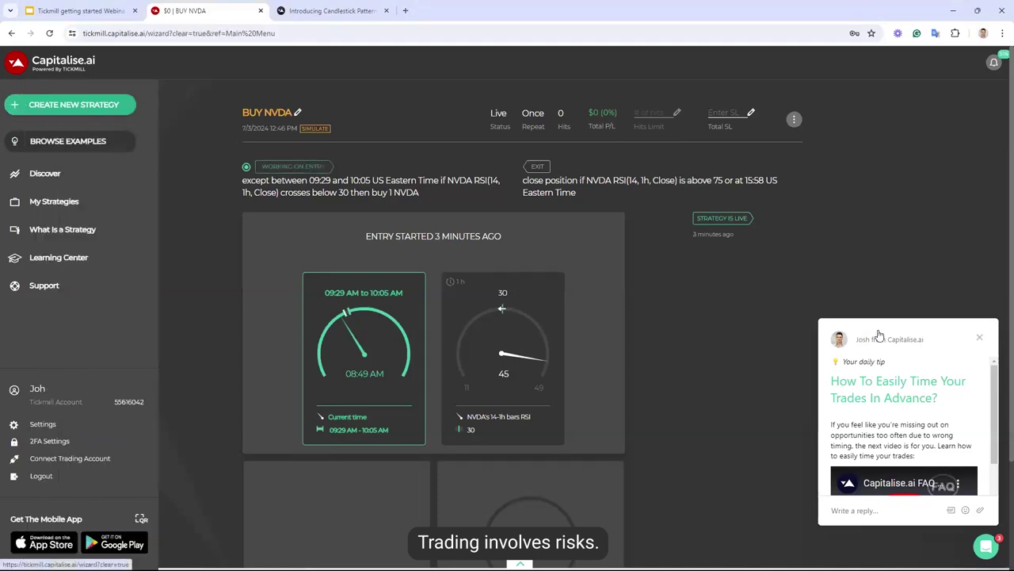
{"action": "left_click", "coordinate": [980, 337]}
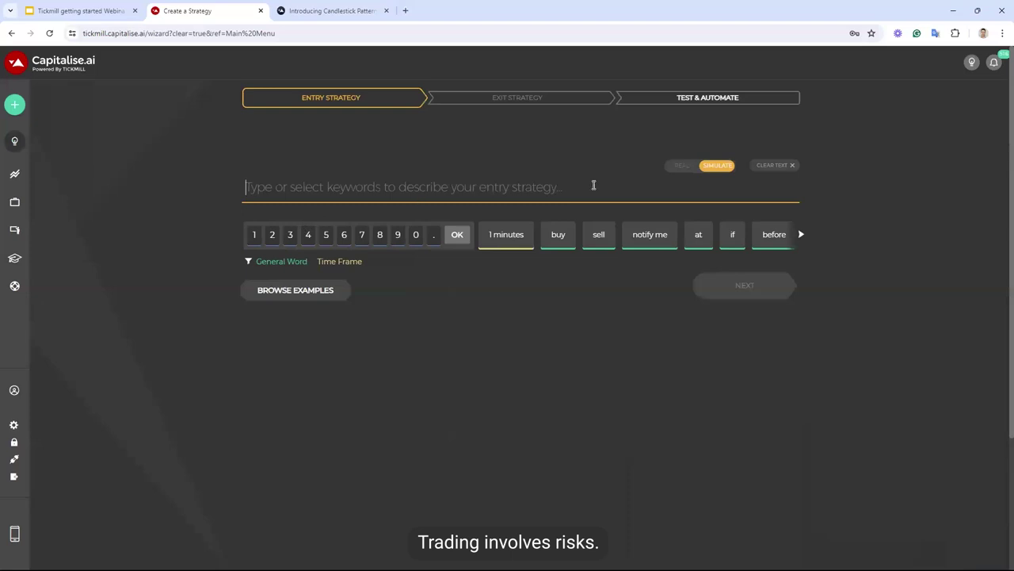
{"action": "left_click", "coordinate": [686, 166]}
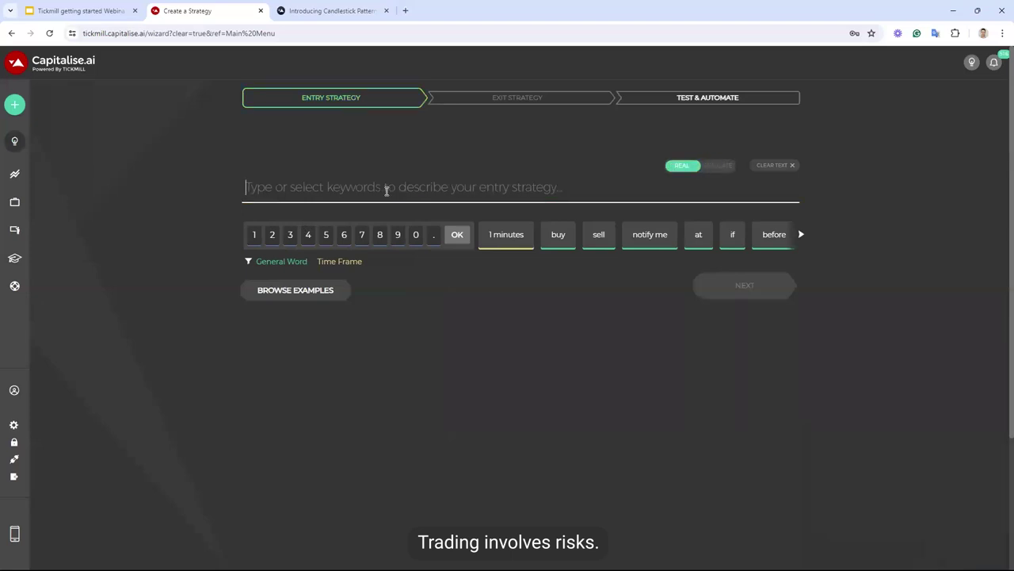
{"action": "type", "text": "buy 0.01"}
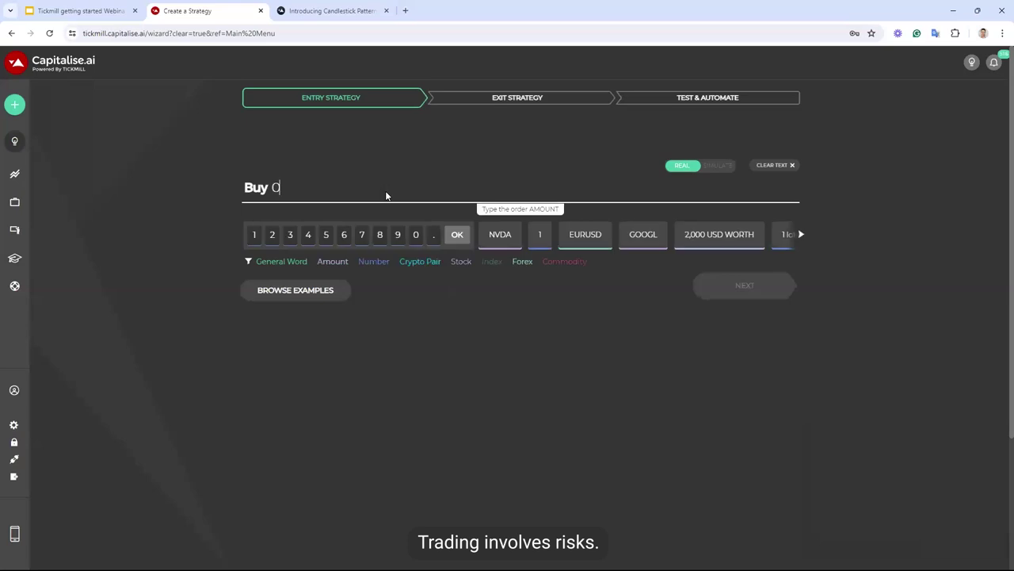
{"action": "type", "text": " lot"}
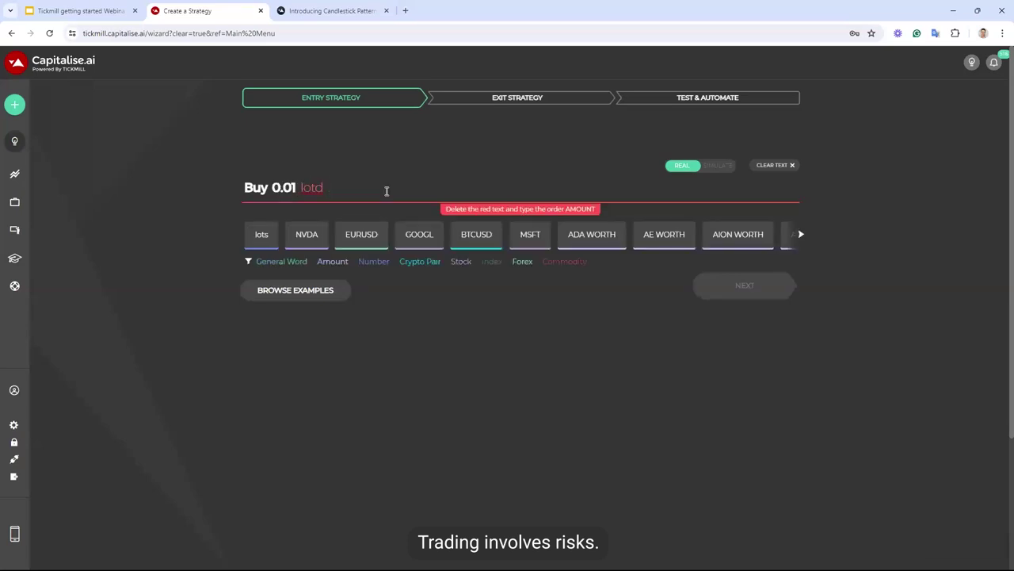
{"action": "type", "text": "s"}
{"action": "key", "text": "Tab"}
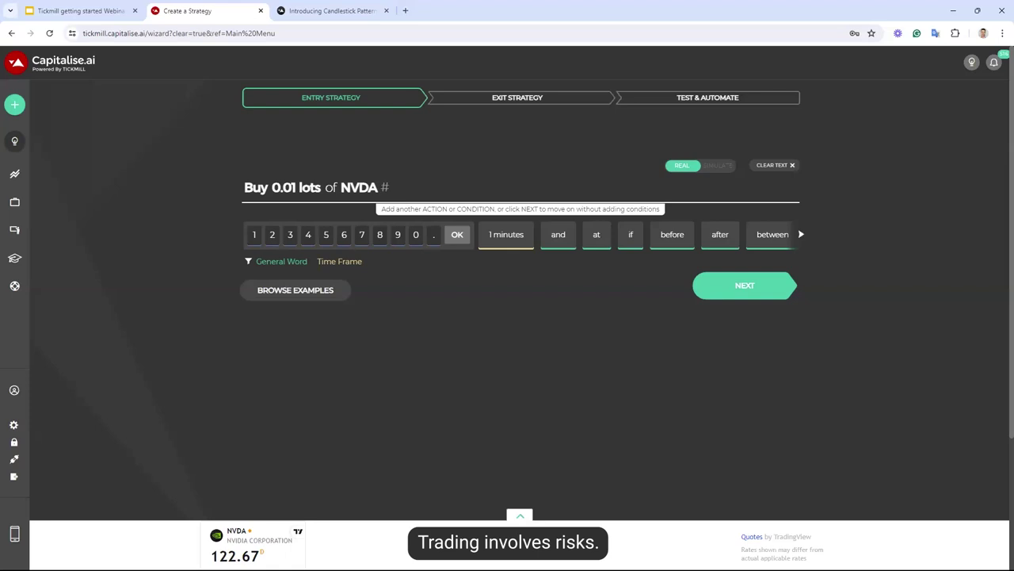
Browse the Live Examples of stock strategies, then return to Create New Strategy
{"action": "mouse_move", "coordinate": [19, 153]}
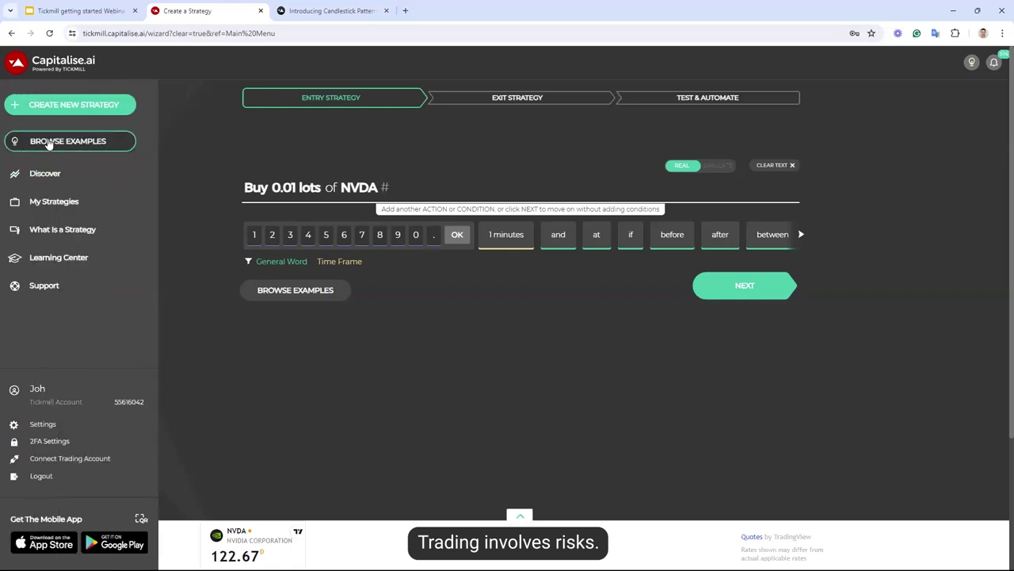
{"action": "left_click", "coordinate": [44, 141]}
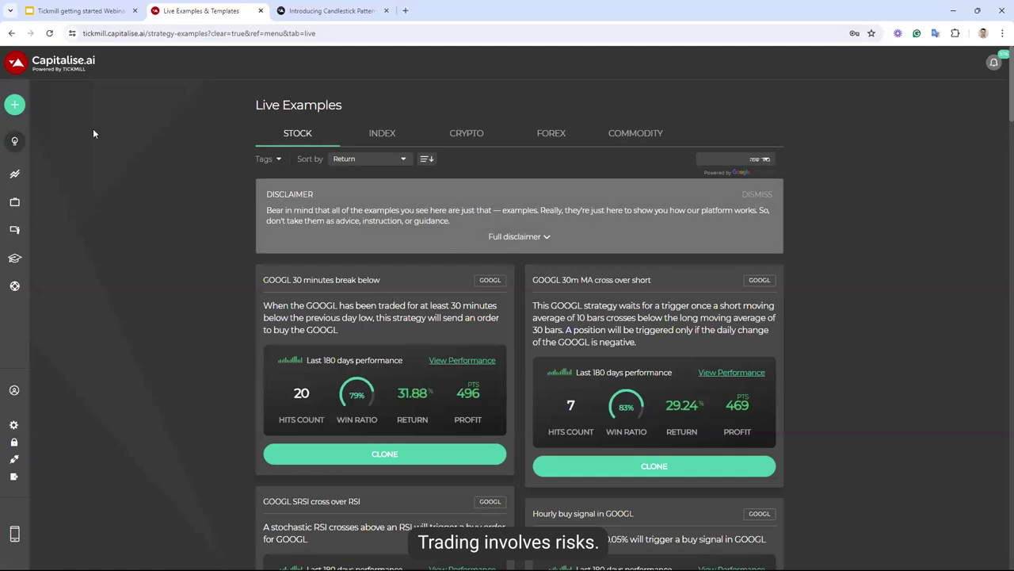
{"action": "mouse_move", "coordinate": [52, 141]}
{"action": "left_click", "coordinate": [31, 106]}
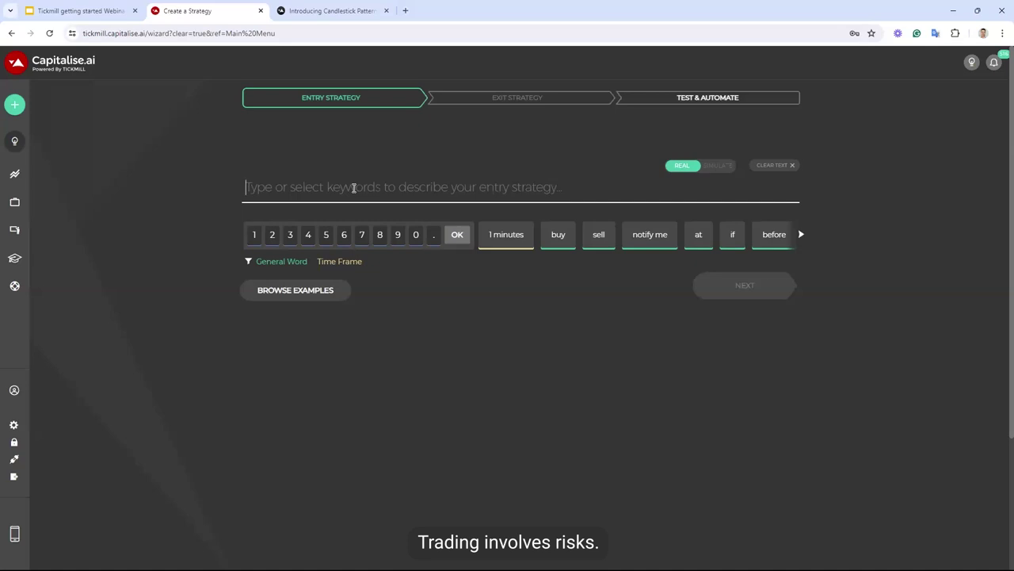
Open My Strategies and switch to the 5 Backtests tab
{"action": "left_click", "coordinate": [54, 202]}
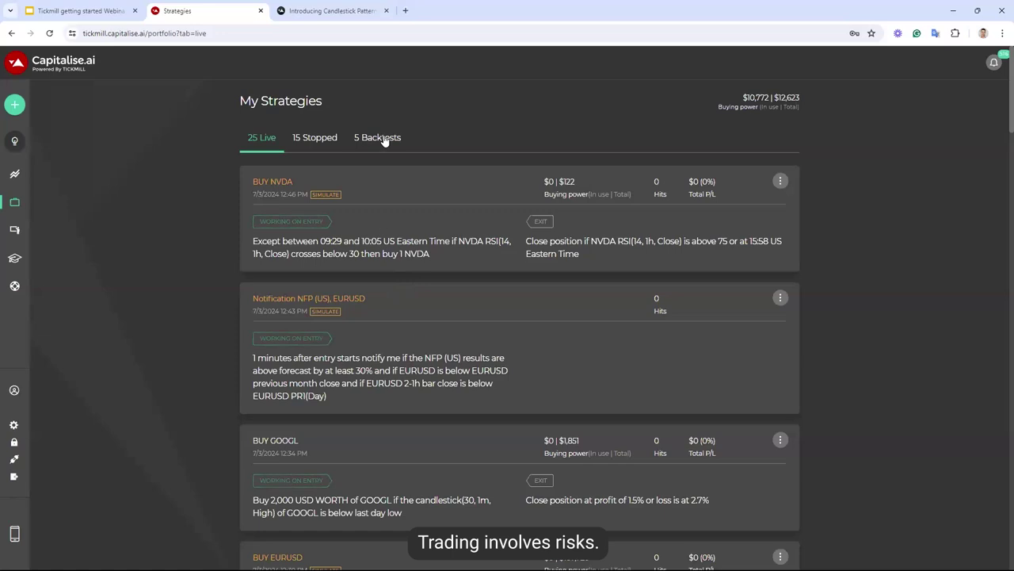
{"action": "left_click", "coordinate": [383, 138]}
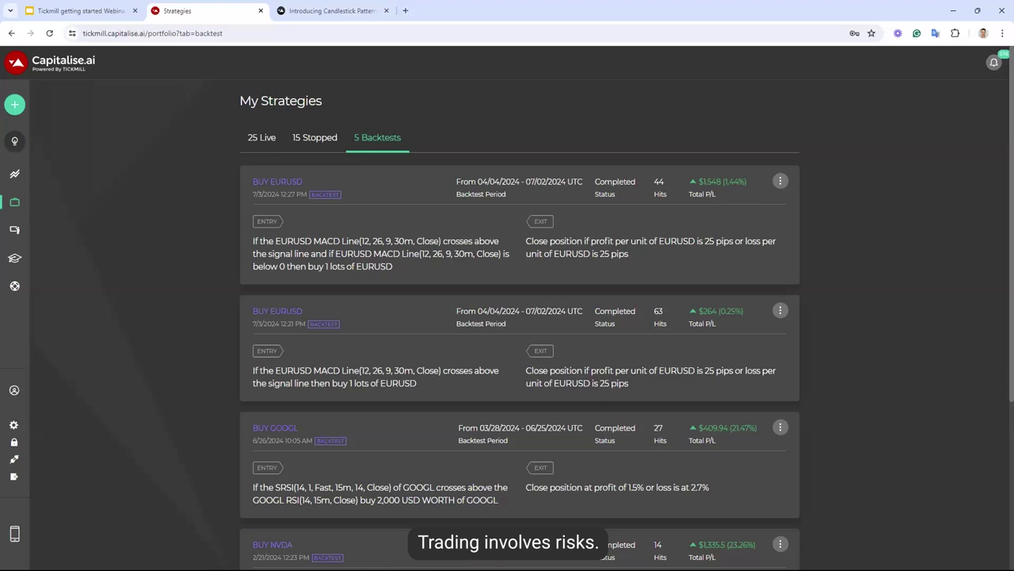
Switch My Strategies back to the 25 Live tab
{"action": "left_click", "coordinate": [270, 141]}
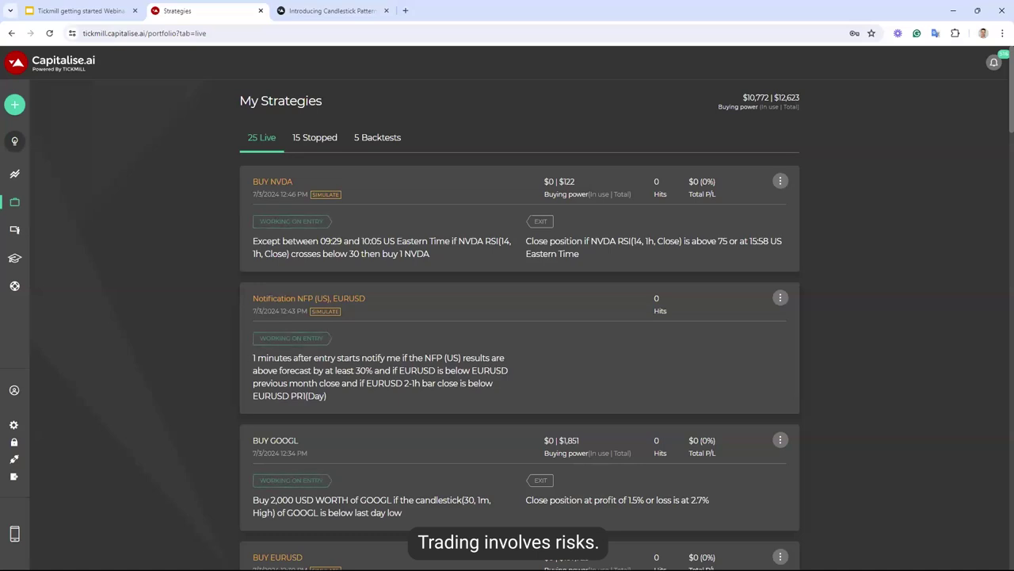
Start a new strategy, trial '1 minutes after entry starts if TSLA', then erase it all
{"action": "mouse_move", "coordinate": [34, 108]}
{"action": "left_click", "coordinate": [41, 111]}
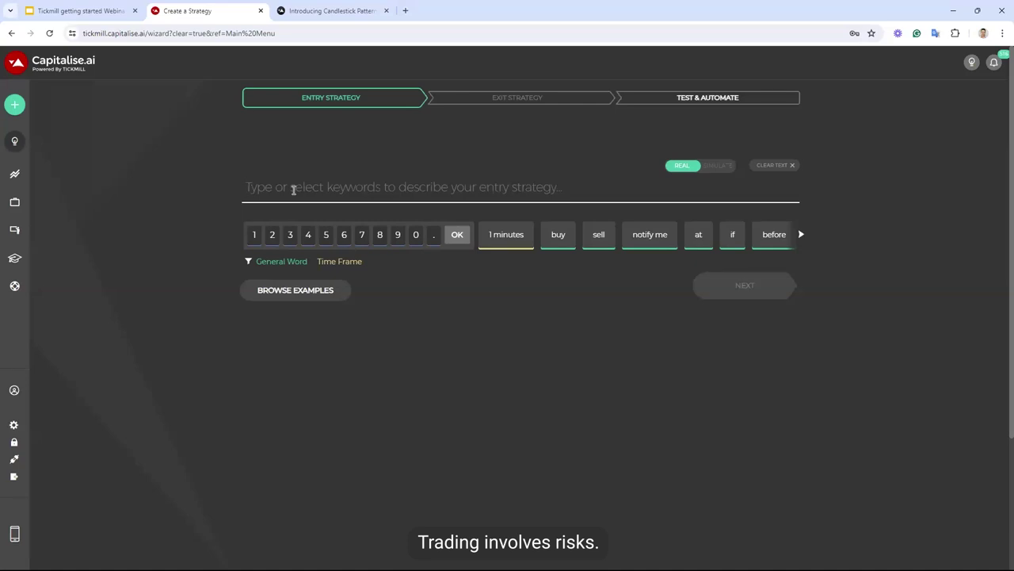
{"action": "type", "text": "1 minutes"}
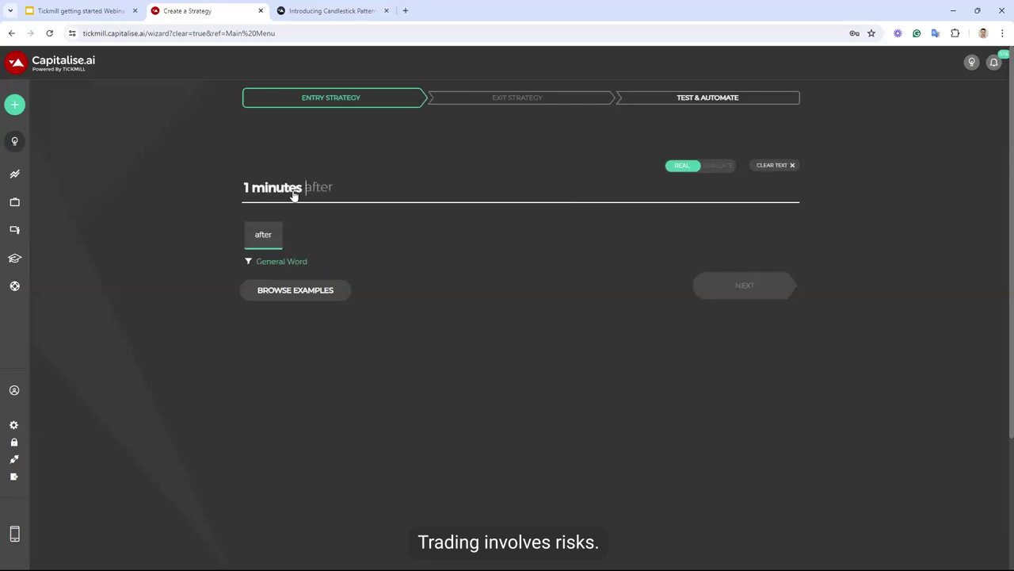
{"action": "key", "text": "Tab"}
{"action": "key", "text": "Tab"}
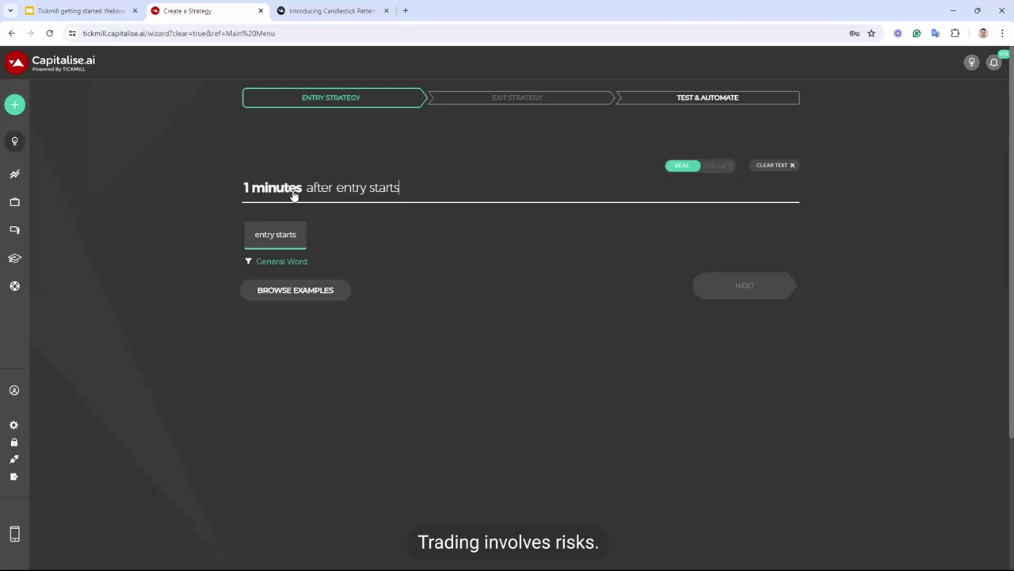
{"action": "key", "text": "Tab"}
{"action": "key", "text": "BackSpace"}
{"action": "key", "text": "BackSpace"}
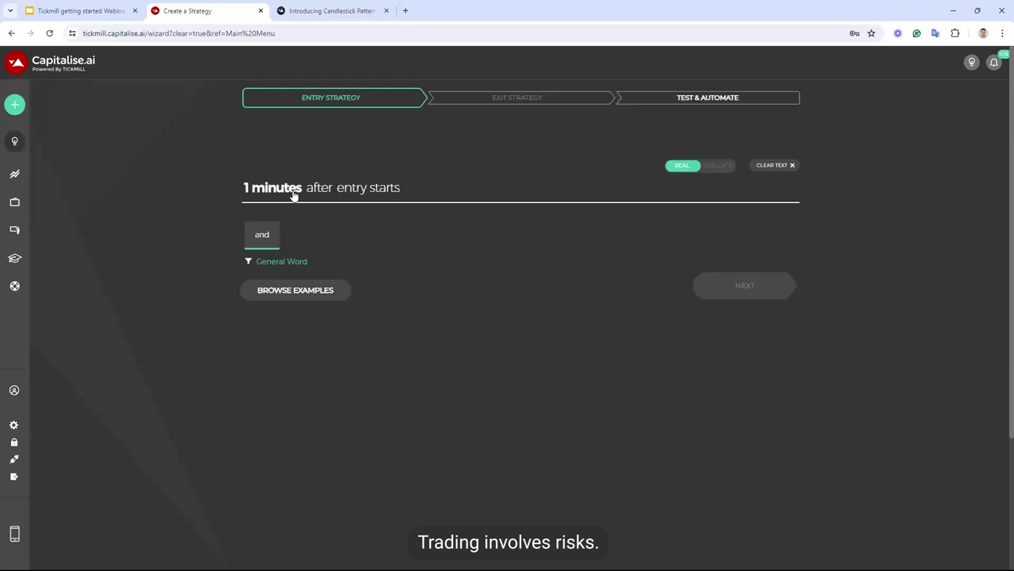
{"action": "type", "text": "if tsla"}
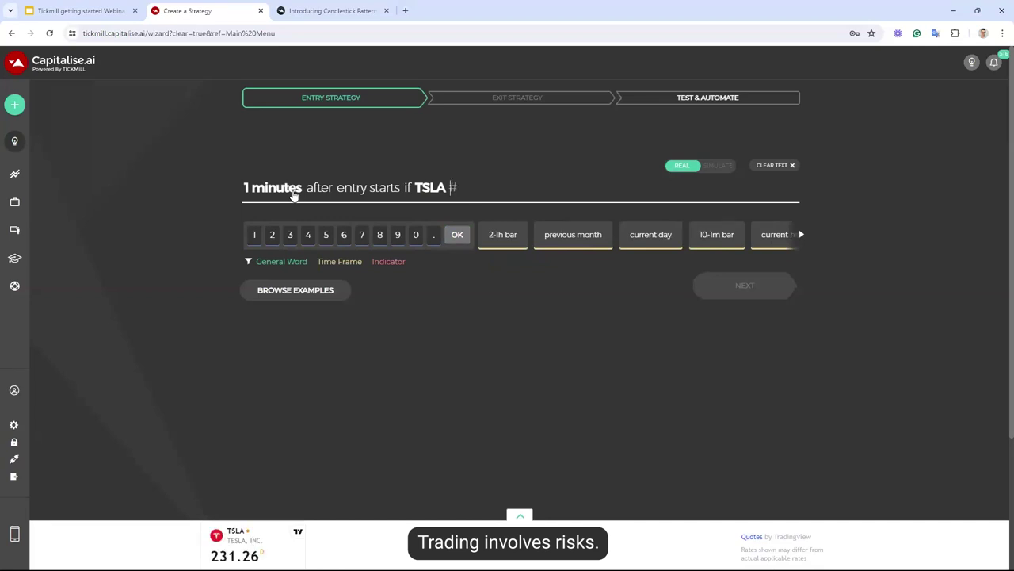
{"action": "key", "text": "BackSpace"}
{"action": "key", "text": "BackSpace"}
{"action": "key", "text": "BackSpace"}
{"action": "key", "text": "BackSpace"}
{"action": "key", "text": "BackSpace"}
{"action": "key", "text": "BackSpace"}
{"action": "key", "text": "BackSpace"}
{"action": "key", "text": "BackSpace"}
{"action": "key", "text": "BackSpace"}
{"action": "key", "text": "BackSpace"}
{"action": "key", "text": "BackSpace"}
{"action": "key", "text": "BackSpace"}
{"action": "key", "text": "BackSpace"}
{"action": "key", "text": "BackSpace"}
{"action": "key", "text": "BackSpace"}
{"action": "key", "text": "BackSpace"}
{"action": "key", "text": "BackSpace"}
{"action": "key", "text": "BackSpace"}
{"action": "key", "text": "BackSpace"}
{"action": "key", "text": "BackSpace"}
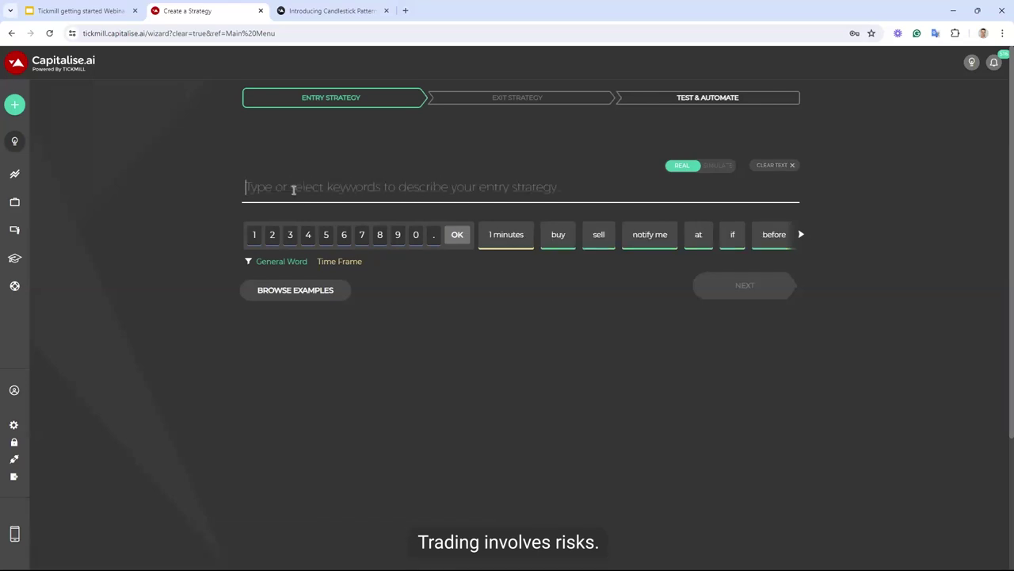
Enter '3 days after entry starts buy 5 TSLA' as the entry and advance to the exit step
{"action": "type", "text": "3 days"}
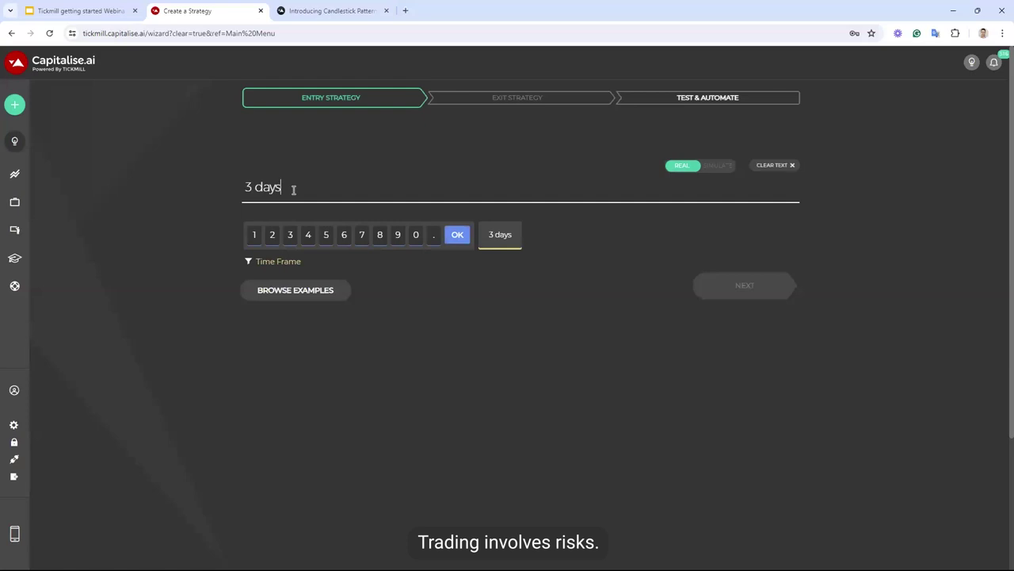
{"action": "type", "text": " after"}
{"action": "key", "text": "Tab"}
{"action": "type", "text": "buy 5 tsla"}
{"action": "key", "text": "Tab"}
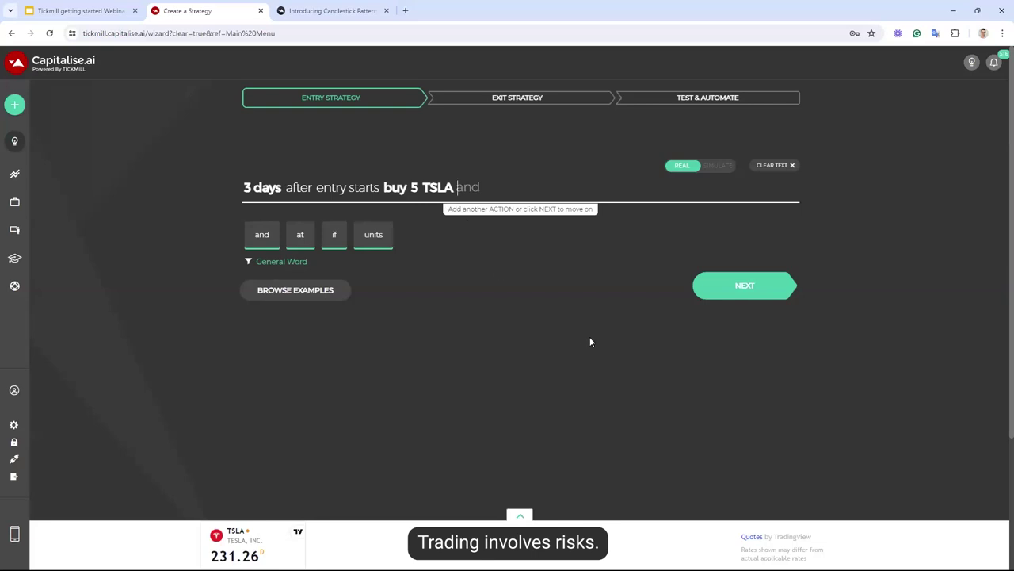
{"action": "left_click", "coordinate": [729, 291]}
Skip the exit strategy, set the strategy to run in a loop, and select the base site address
{"action": "left_click", "coordinate": [709, 317]}
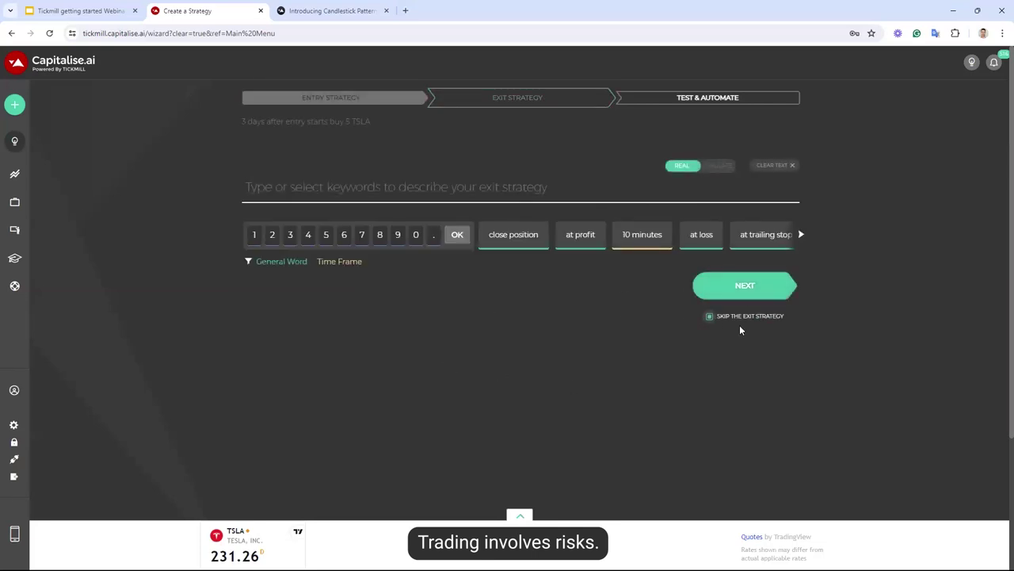
{"action": "left_click", "coordinate": [756, 287]}
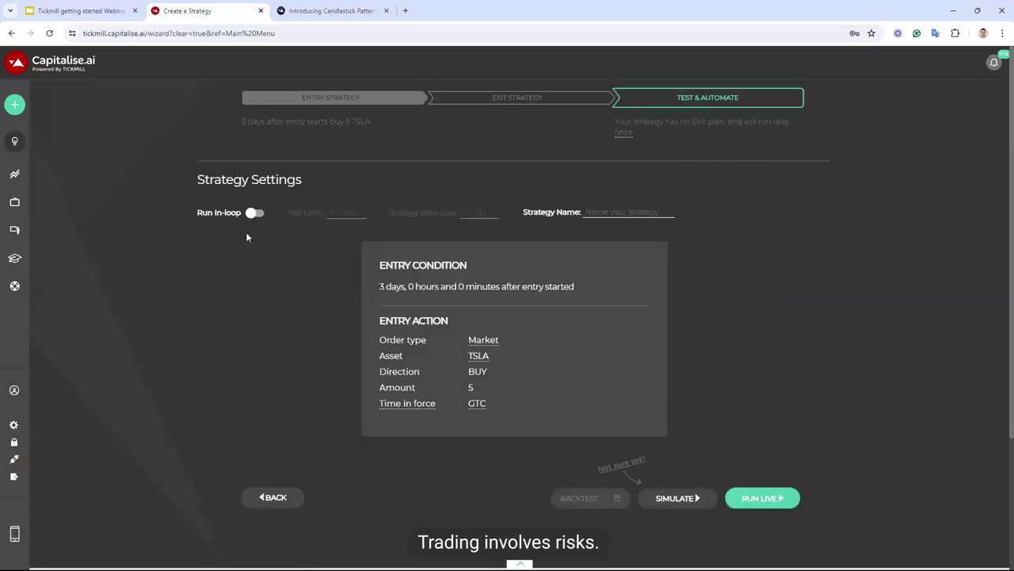
{"action": "left_click", "coordinate": [253, 214]}
{"action": "left_click_drag", "start_coordinate": [84, 34], "coordinate": [172, 34]}
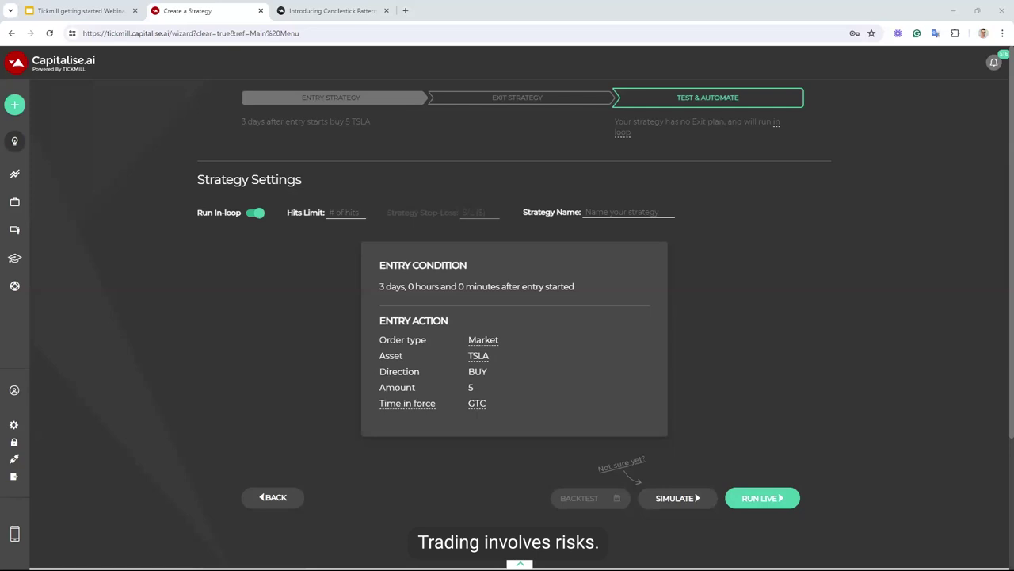
{"action": "mouse_move", "coordinate": [14, 104]}
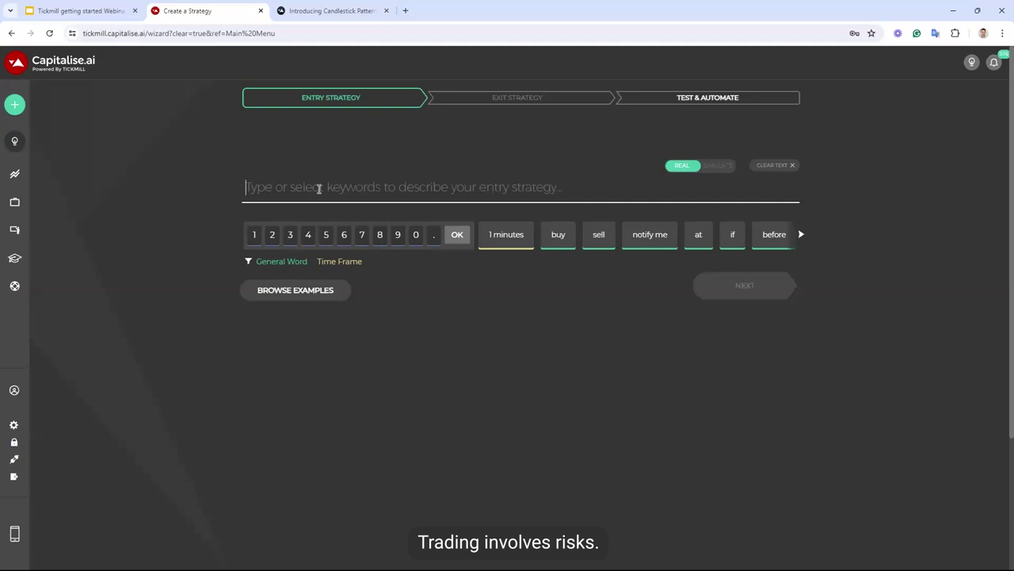
Enter the first entry action: buy 0.1 lots of EURUSD
{"action": "type", "text": "buy"}
{"action": "key", "text": "Return"}
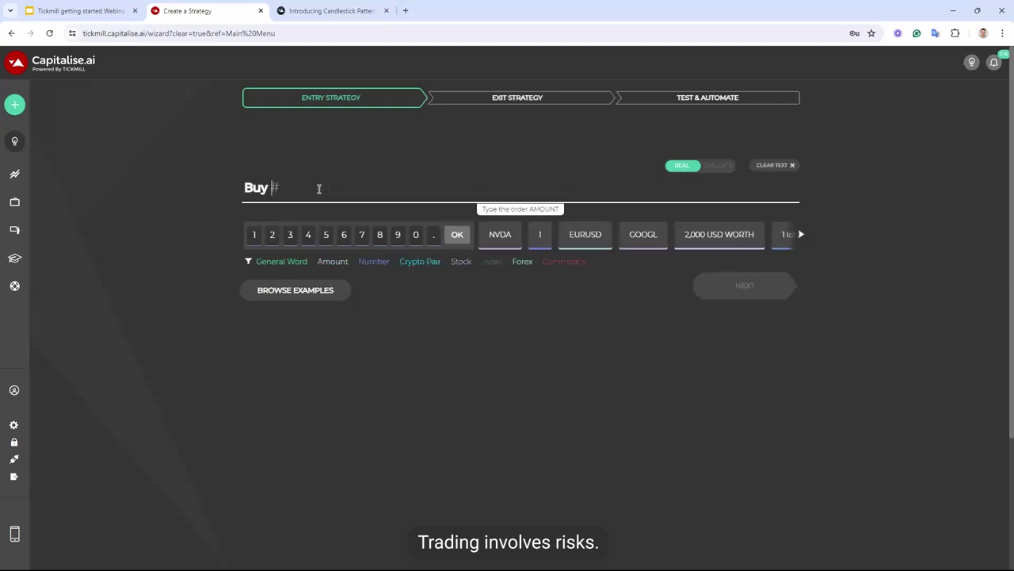
{"action": "type", "text": "0.1 lots"}
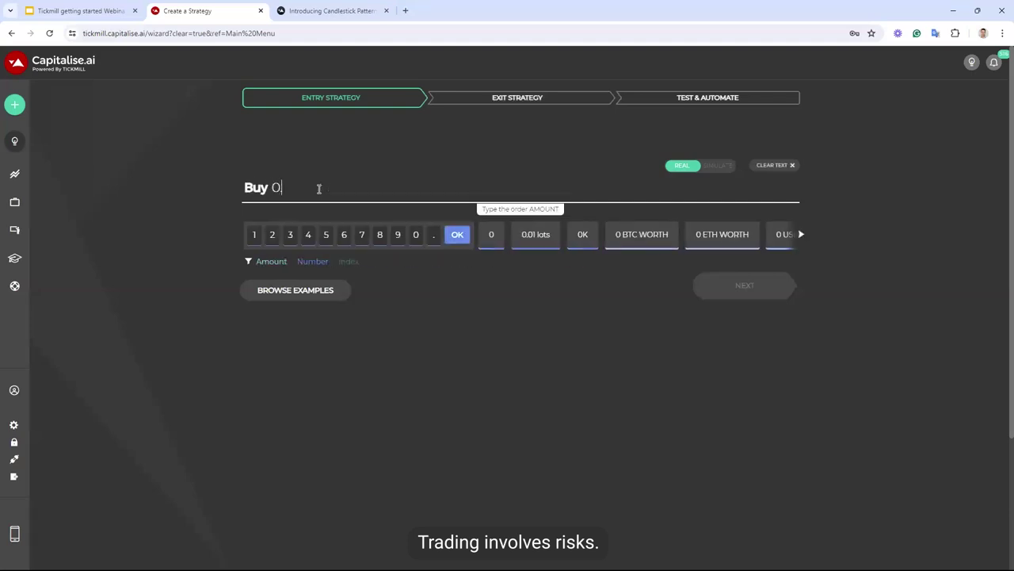
{"action": "key", "text": "Return"}
{"action": "type", "text": "eurusd"}
{"action": "key", "text": "Return"}
Chain a second action with 'and': sell 0.1 lots of USDJPY
{"action": "type", "text": "and"}
{"action": "key", "text": "Return"}
{"action": "type", "text": "sell 0.1"}
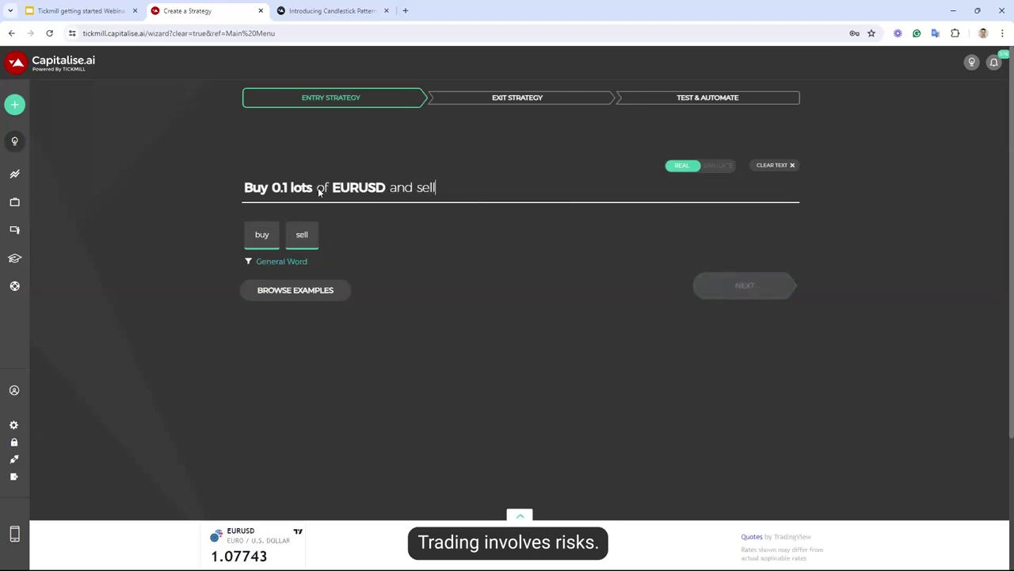
{"action": "key", "text": "Return"}
{"action": "type", "text": "0.1"}
{"action": "key", "text": "Return"}
{"action": "type", "text": "lots"}
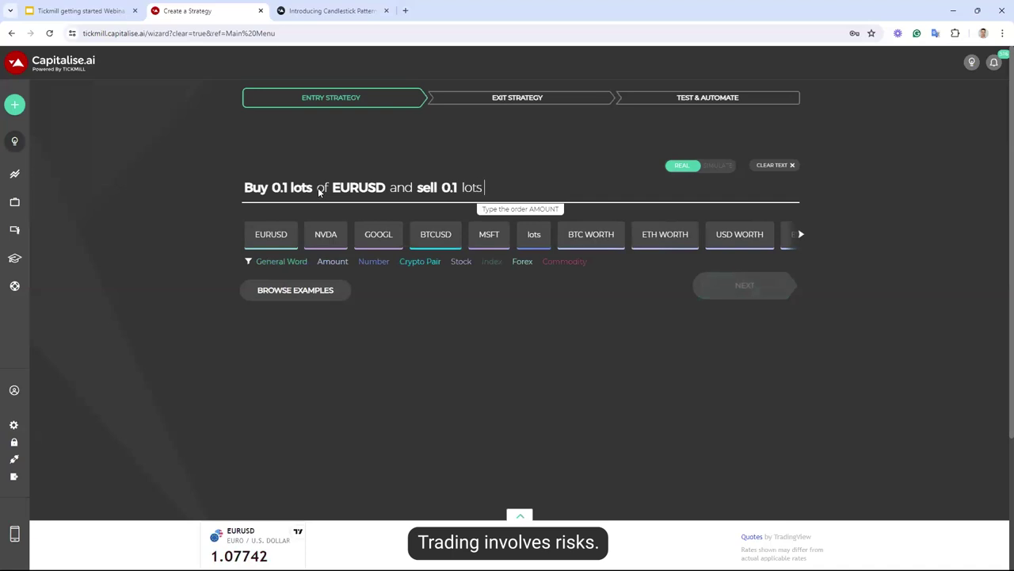
{"action": "key", "text": "Return"}
{"action": "type", "text": "of usdjpy"}
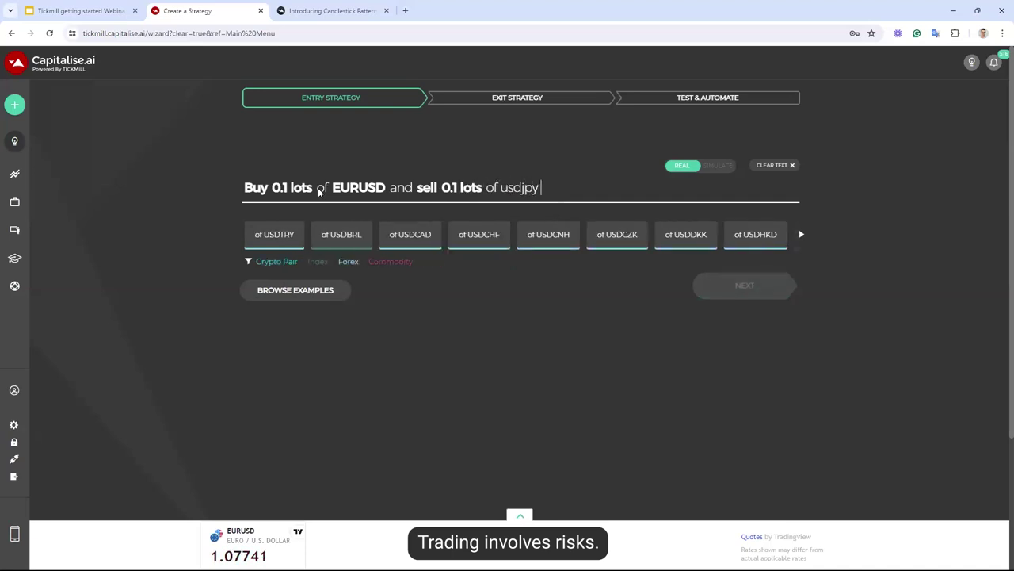
{"action": "key", "text": "Return"}
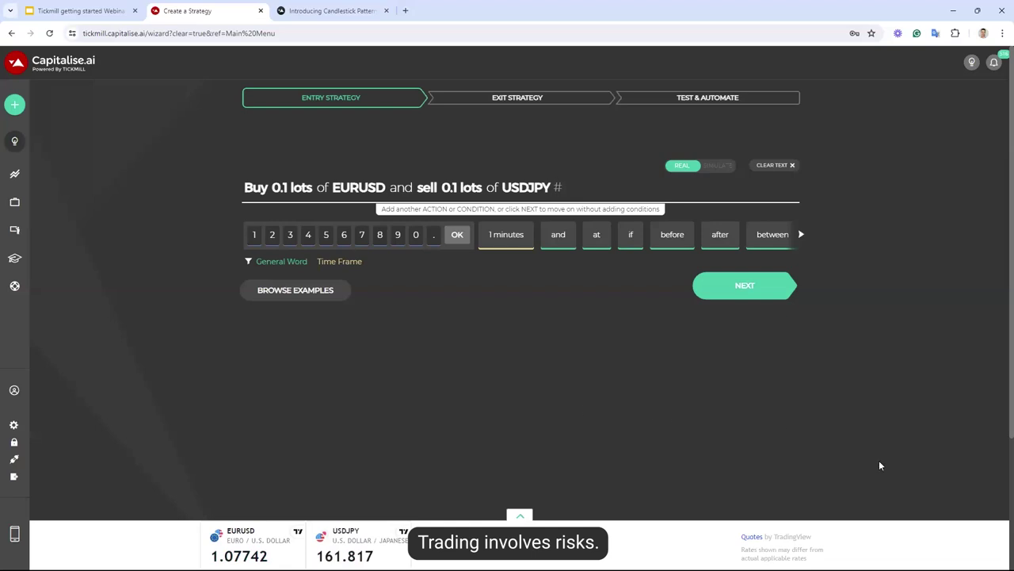
{"action": "mouse_move", "coordinate": [987, 537]}
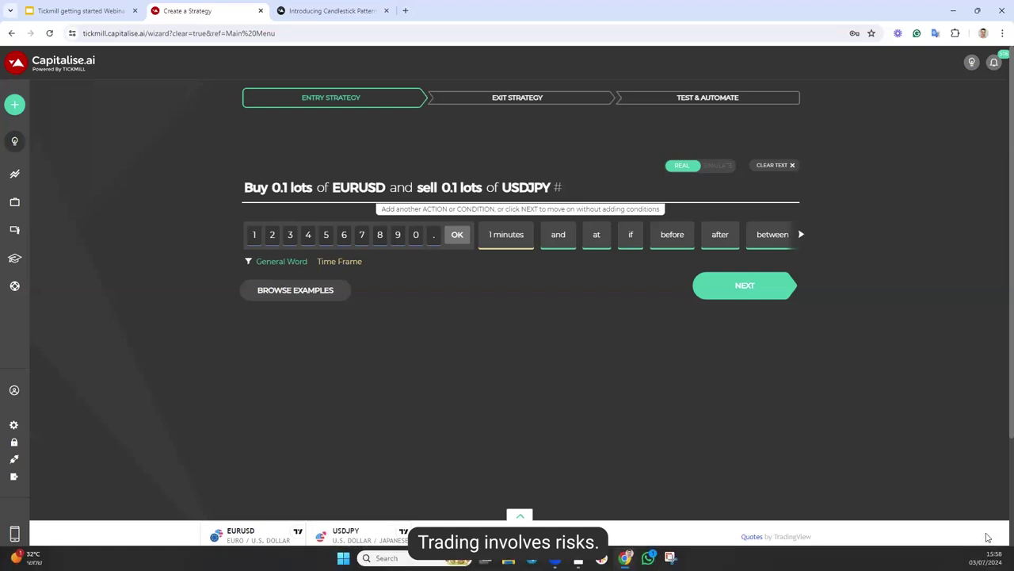